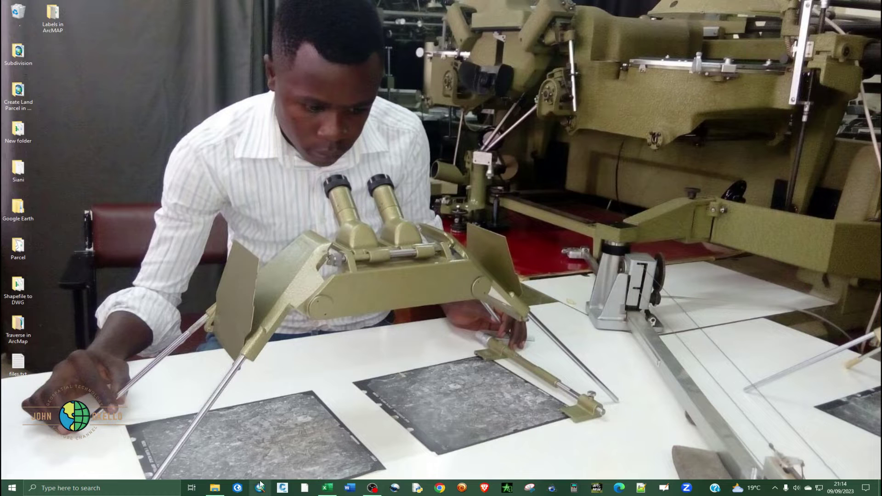
Launch ArcMap, then switch to Excel and show the Coordinates in UTM workbook full screen without the licence notice.
click(260, 485)
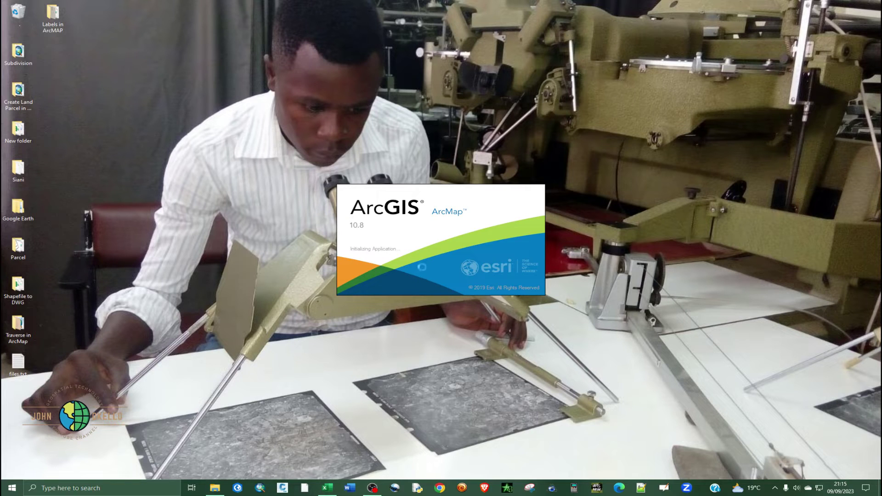
click(327, 488)
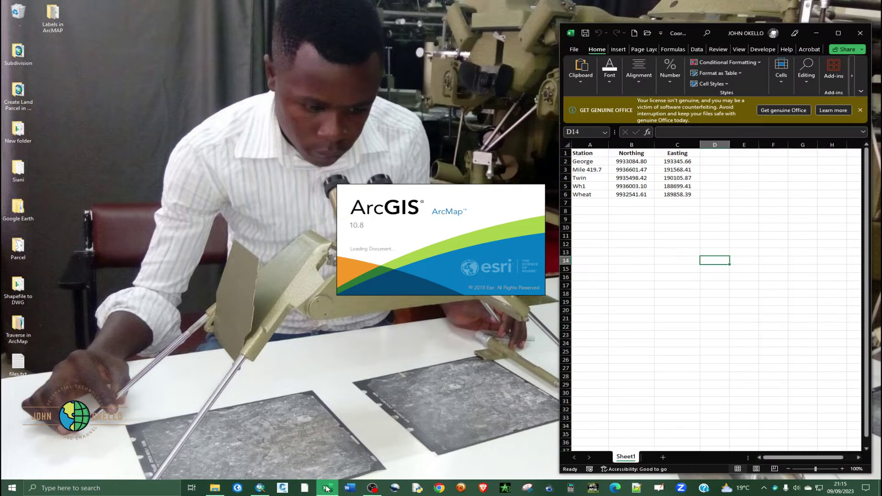
click(861, 110)
click(839, 33)
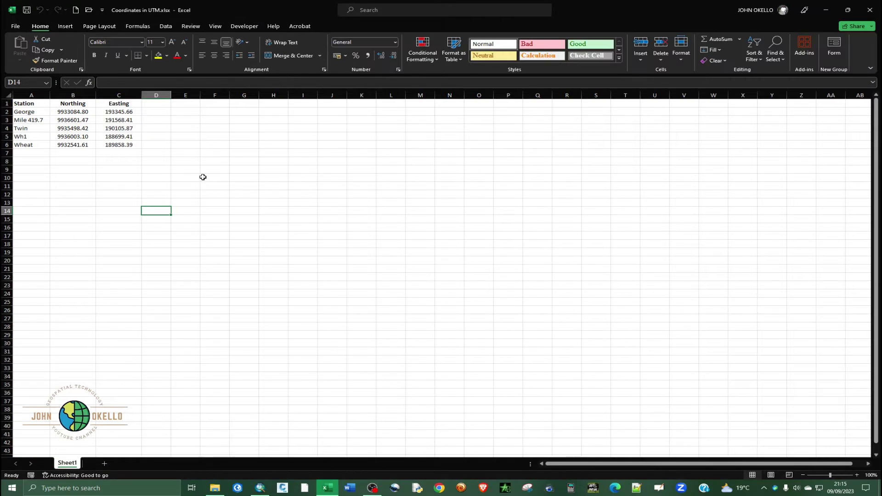
click(203, 178)
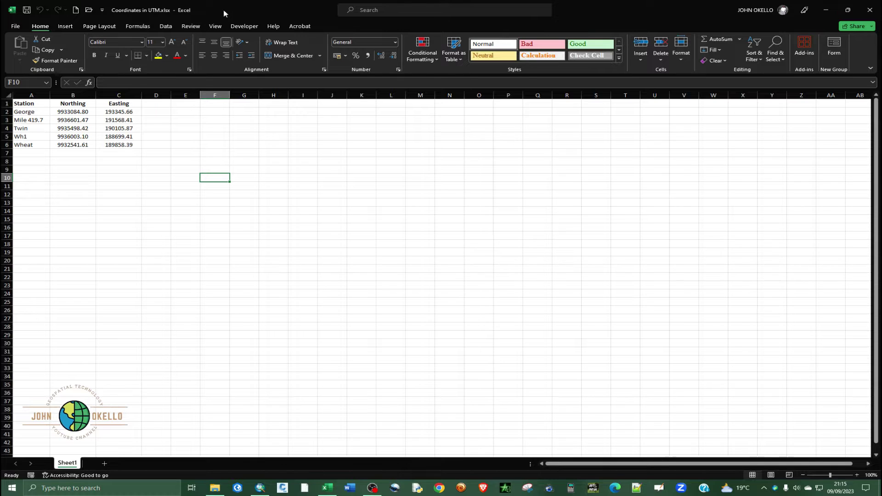
click(99, 169)
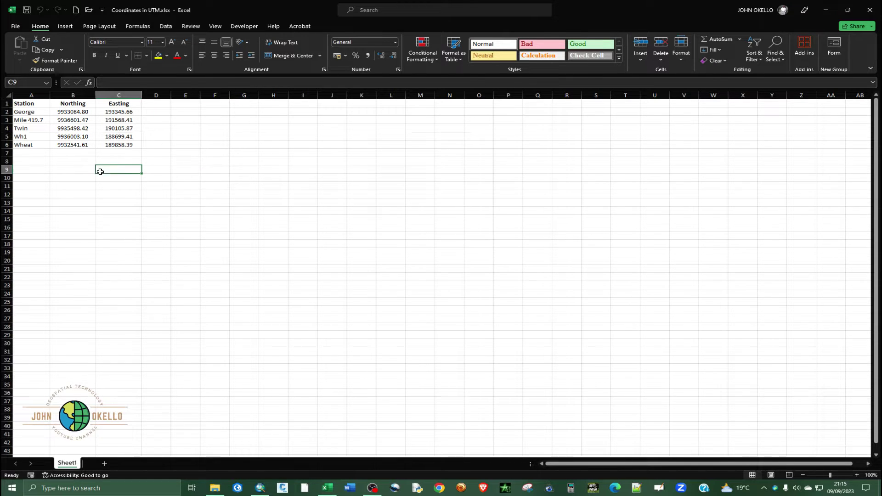
Save the workbook as Coordinates in UTM.csv in CSV (Comma delimited) format in the Labels in ArcMAP folder and close Excel.
click(18, 27)
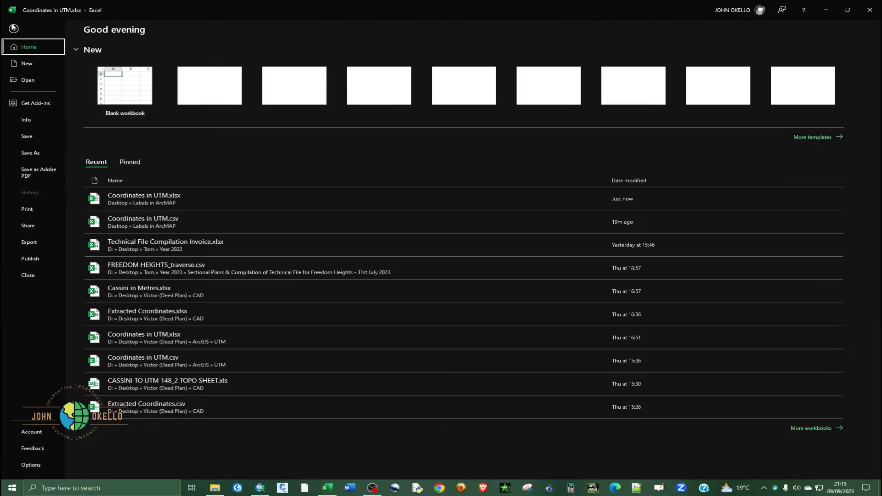
click(32, 154)
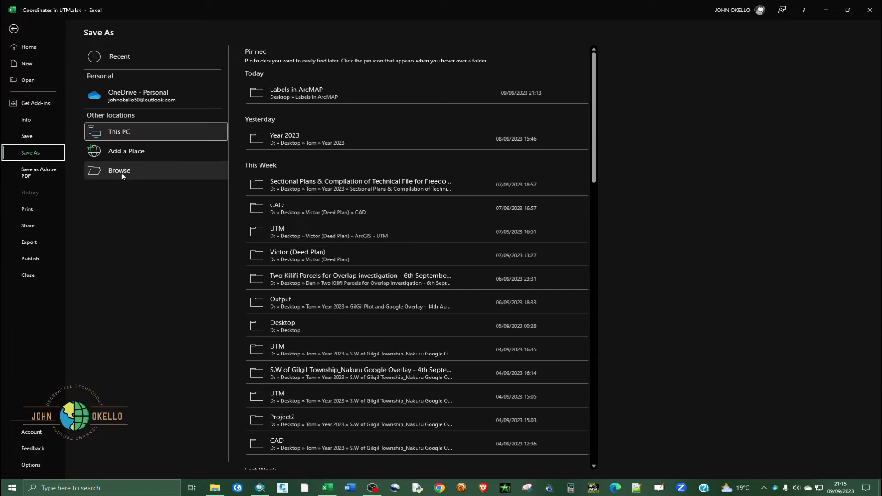
click(290, 94)
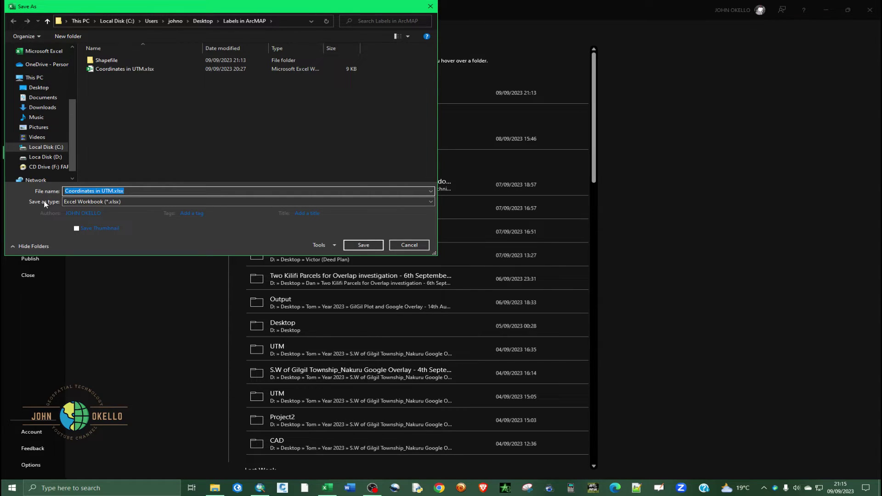
click(75, 201)
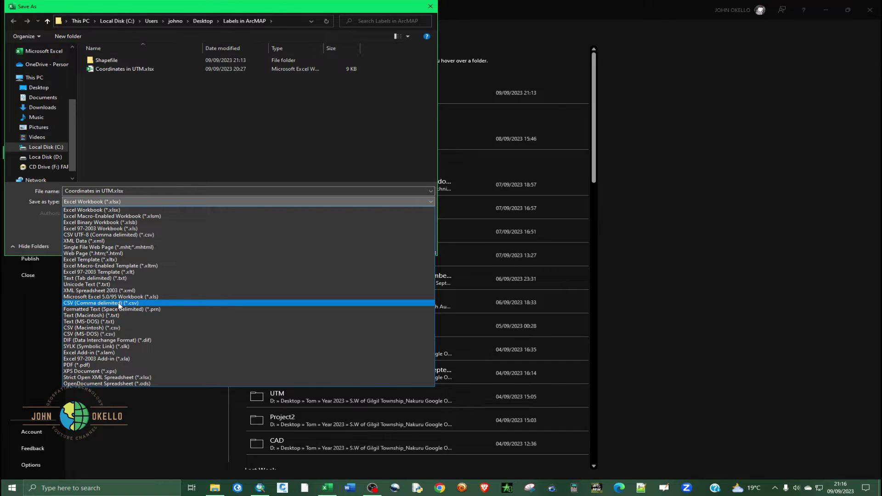
click(118, 303)
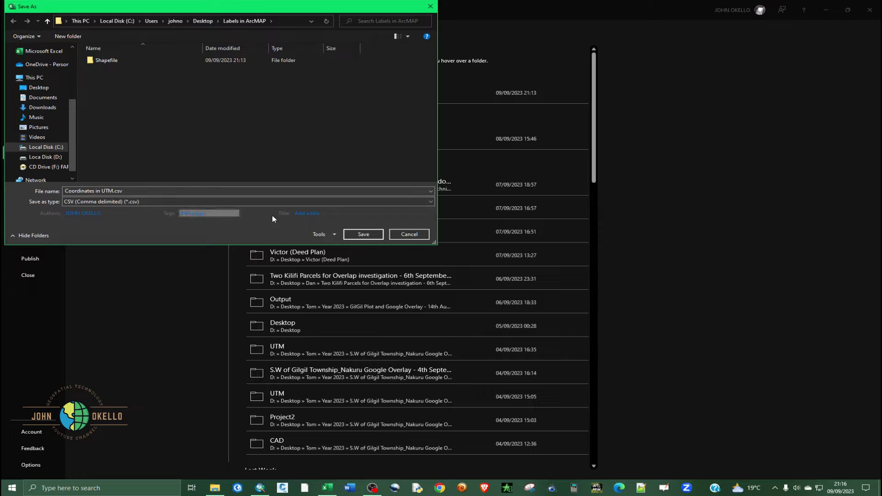
click(361, 234)
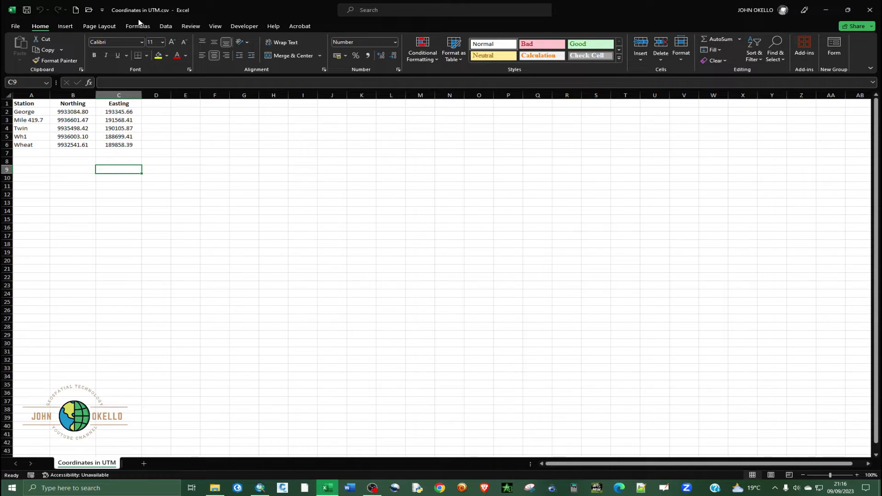
click(874, 13)
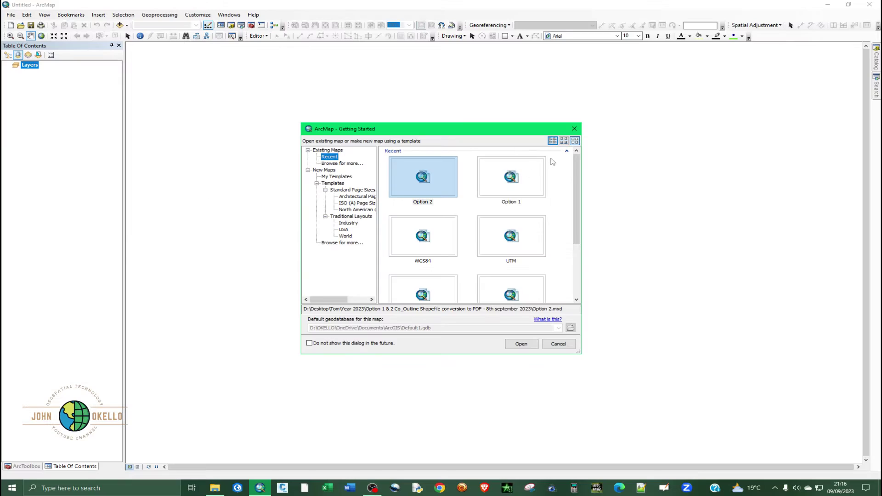
Dismiss ArcMap's Getting Started dialog to keep a blank map, and check File Explorer's Labels in ArcMAP folder for the CSV file.
click(558, 345)
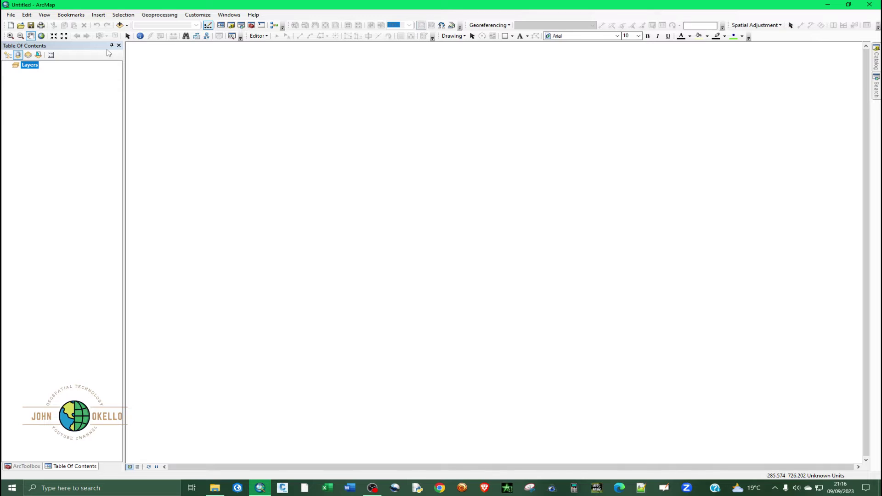
click(215, 488)
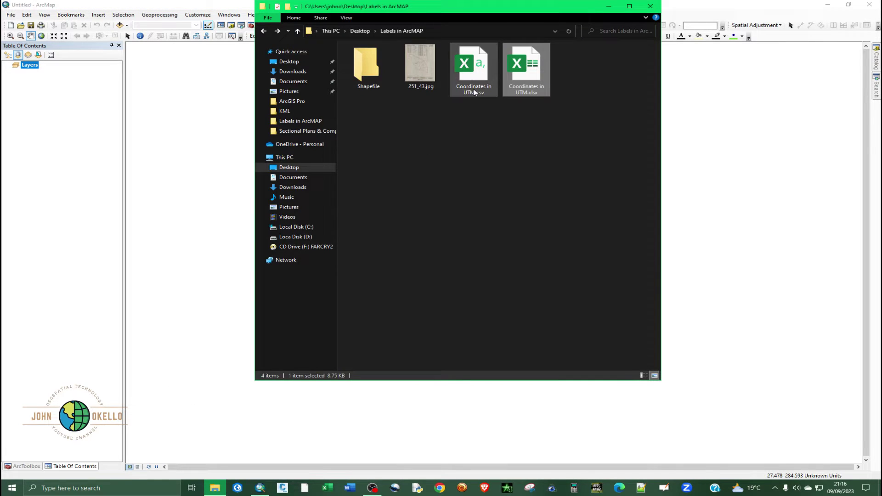
click(473, 66)
click(609, 6)
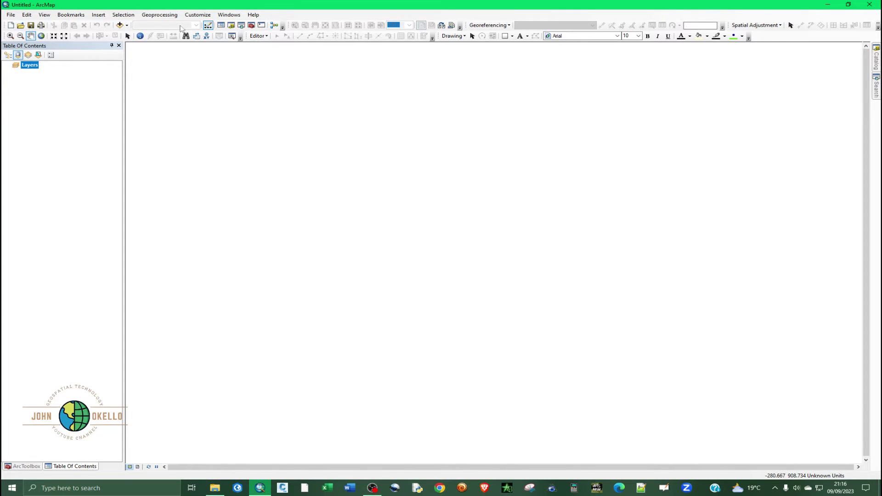
Add Coordinates in UTM.csv from the Desktop's Labels in ArcMAP folder to the map.
click(120, 25)
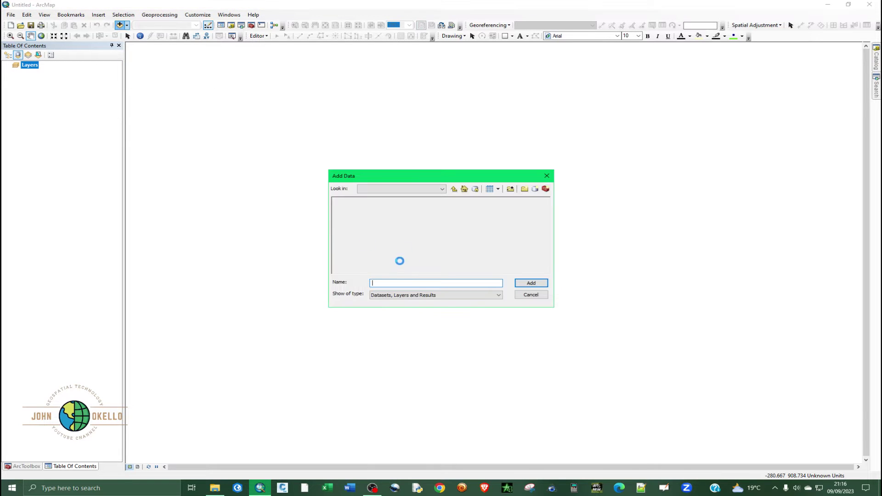
click(443, 190)
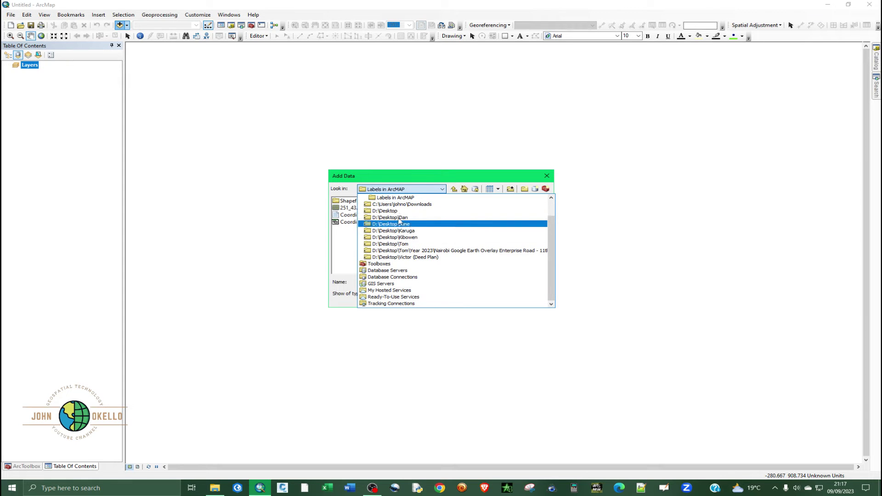
scroll(392, 213, up, 1)
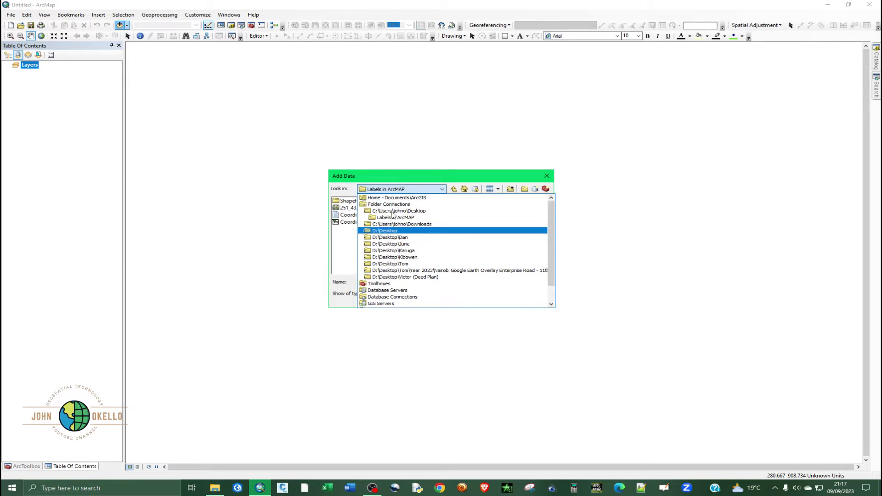
click(408, 211)
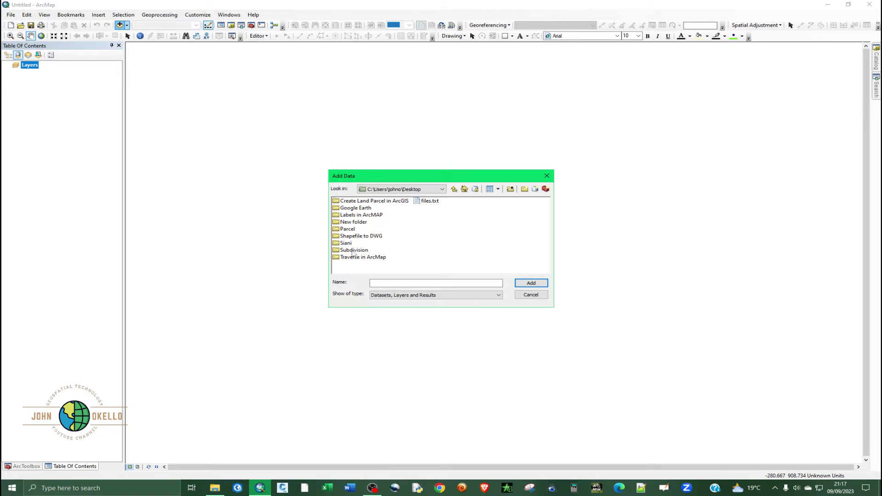
double_click(358, 215)
click(359, 215)
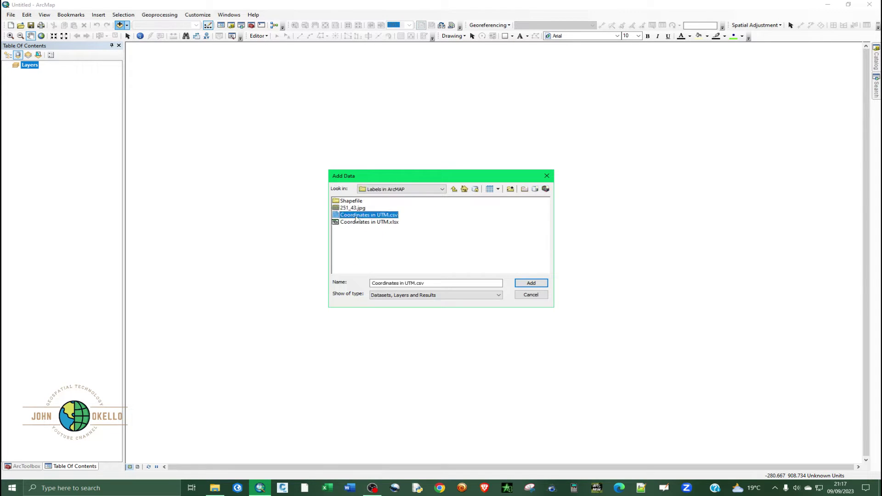
click(532, 284)
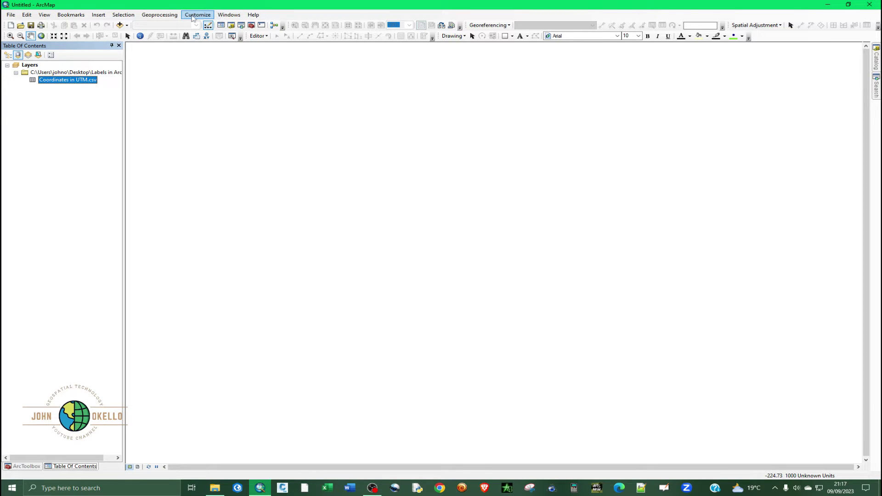
Make sure the table of contents is shown, and set up Display XY Data for Coordinates in UTM.csv with Easting as the X field.
click(221, 17)
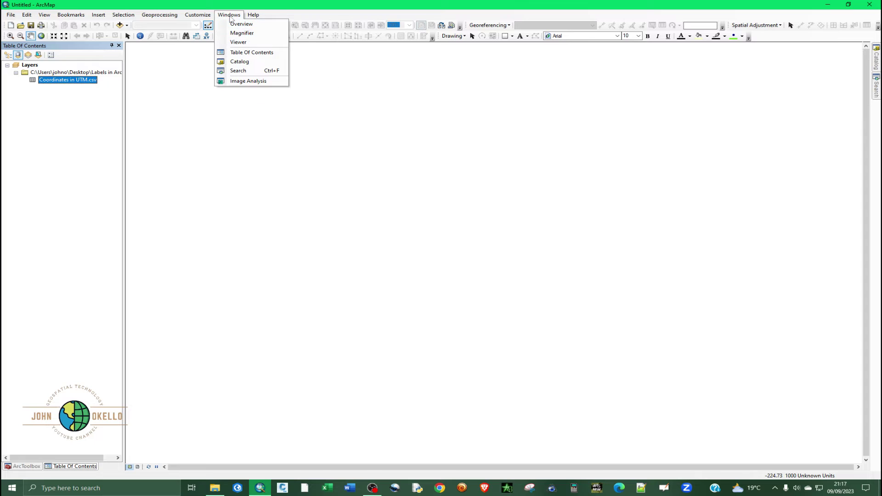
click(255, 54)
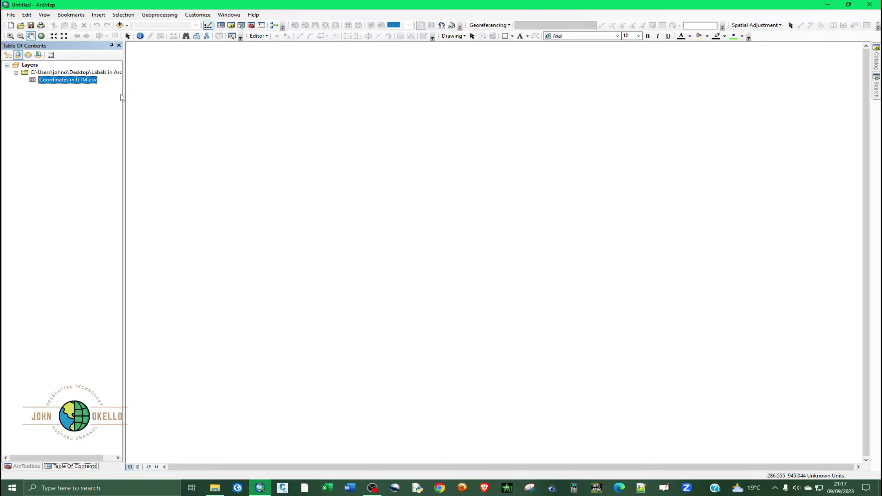
right_click(51, 81)
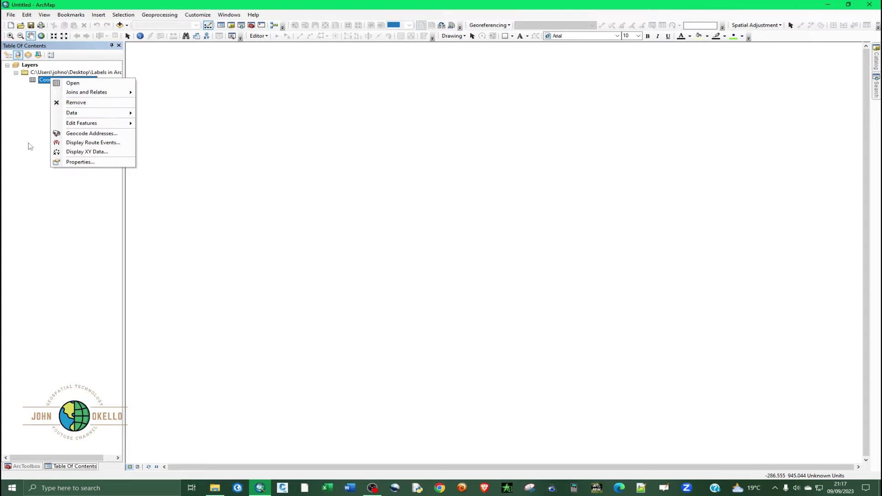
click(71, 153)
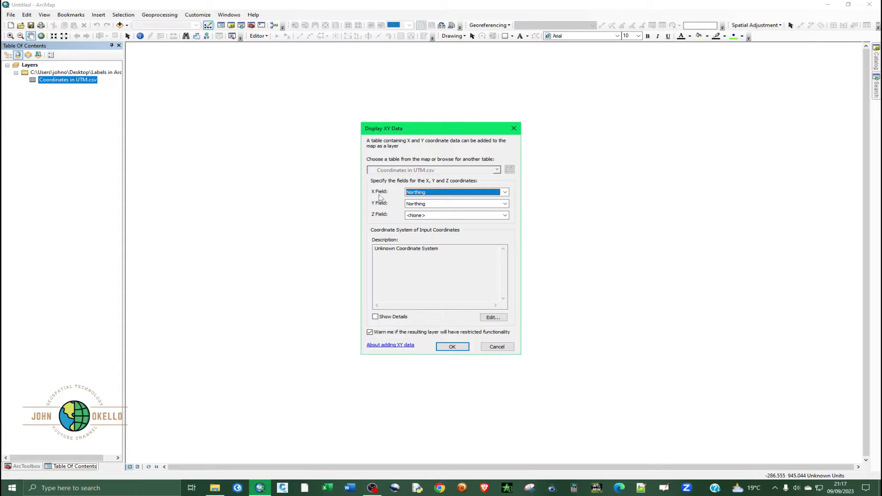
click(411, 195)
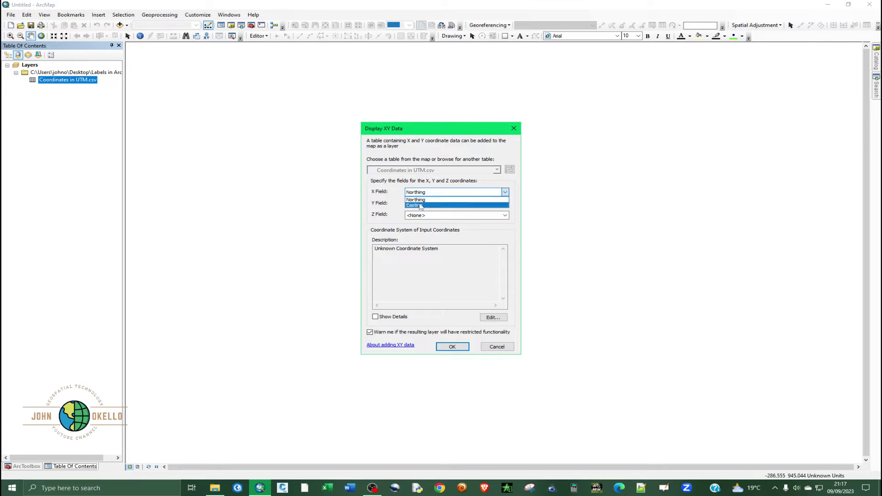
click(418, 205)
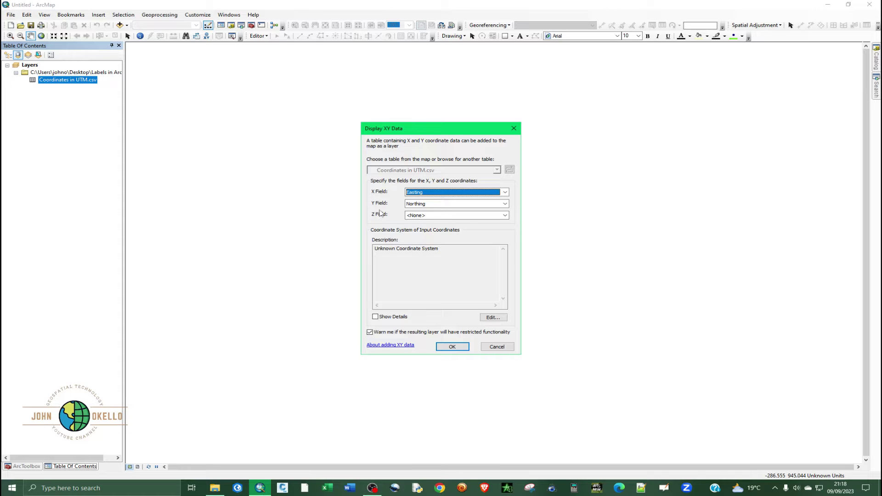
Assign the Arc 1960 UTM Zone 37S coordinate system to the input coordinates and plot the points.
click(493, 317)
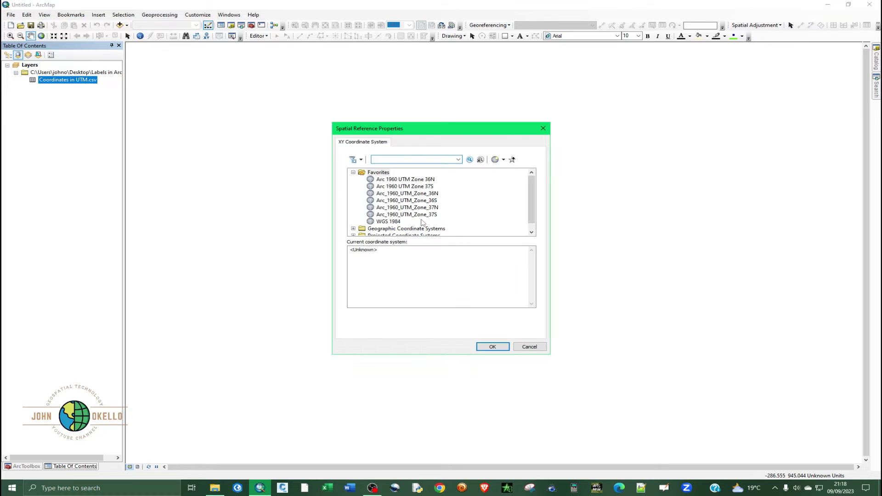
click(425, 187)
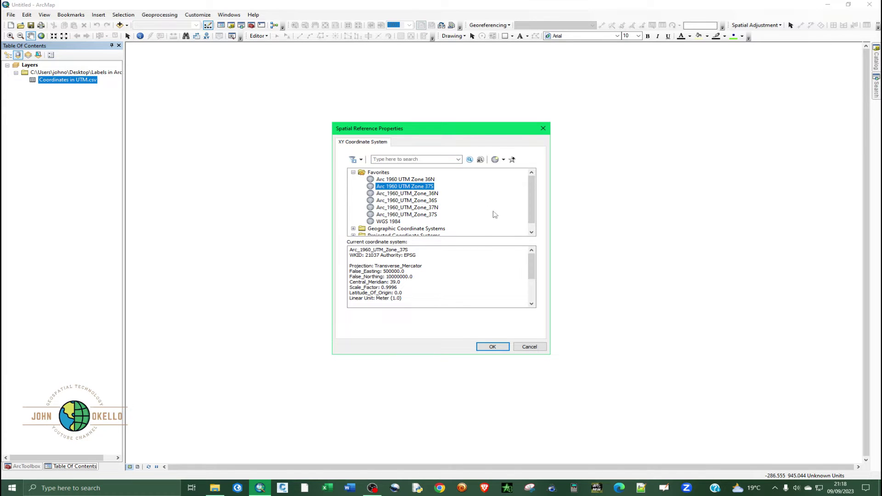
click(495, 348)
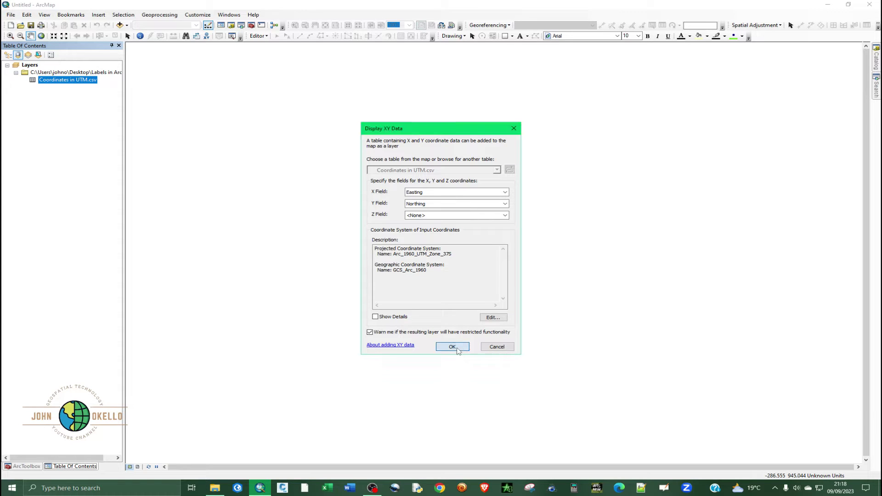
click(455, 348)
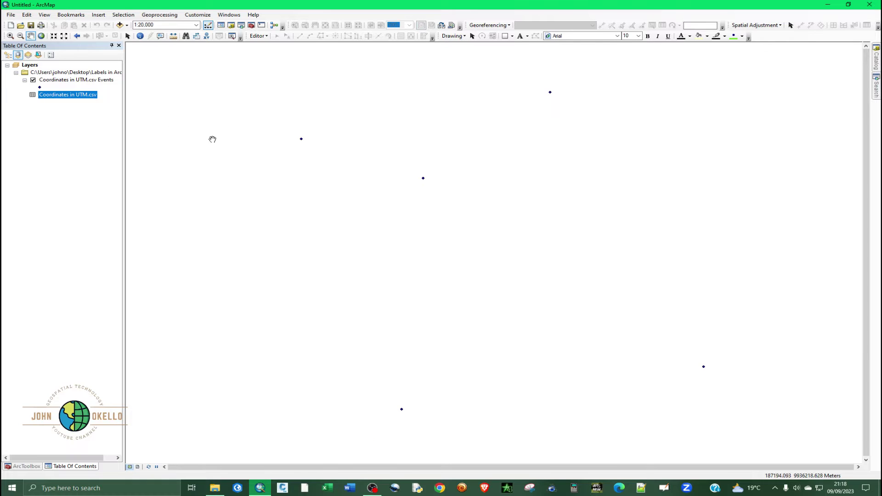
Set up exporting the Coordinates in UTM.csv Events layer's features to the Shapefile folder under the name Points UTM.
click(94, 81)
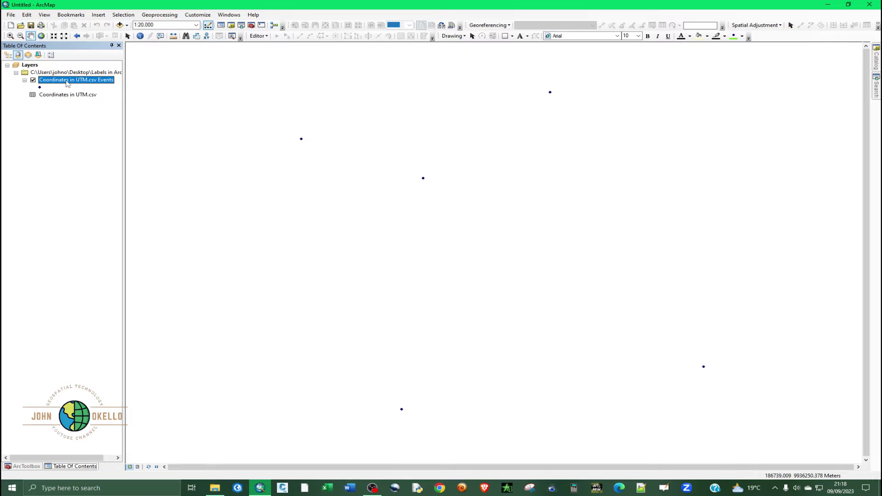
right_click(68, 82)
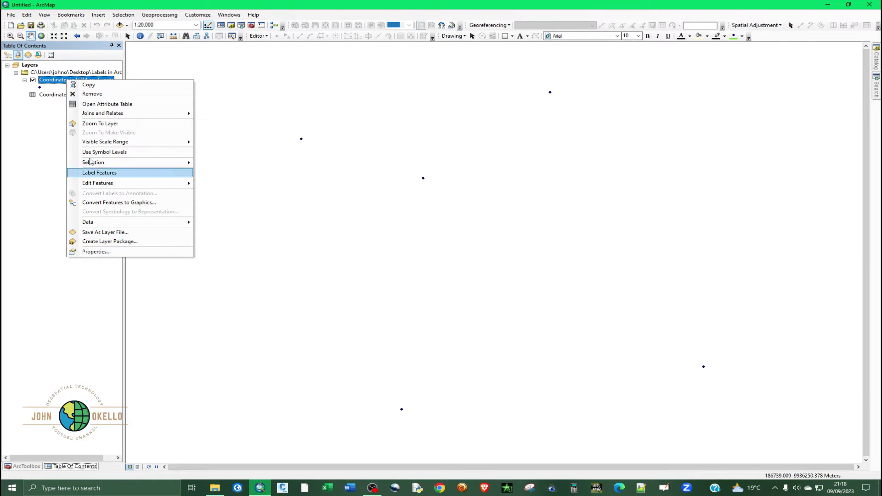
mouse_move(115, 226)
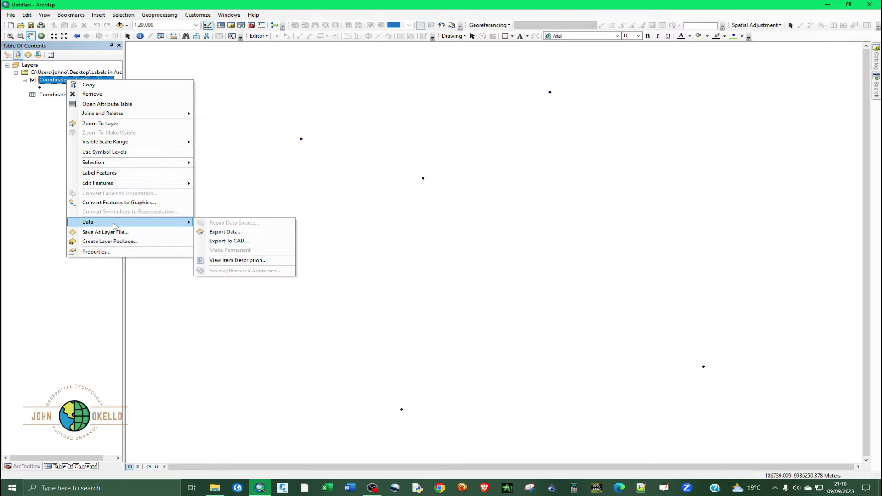
click(219, 233)
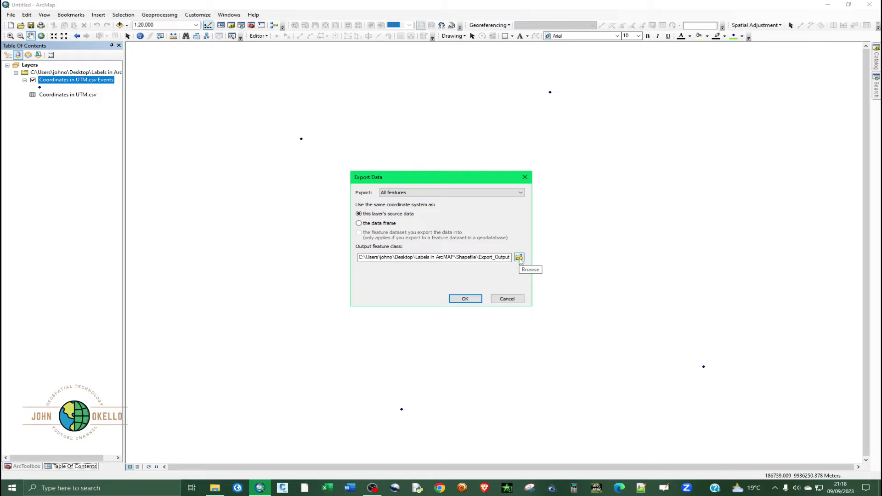
click(519, 258)
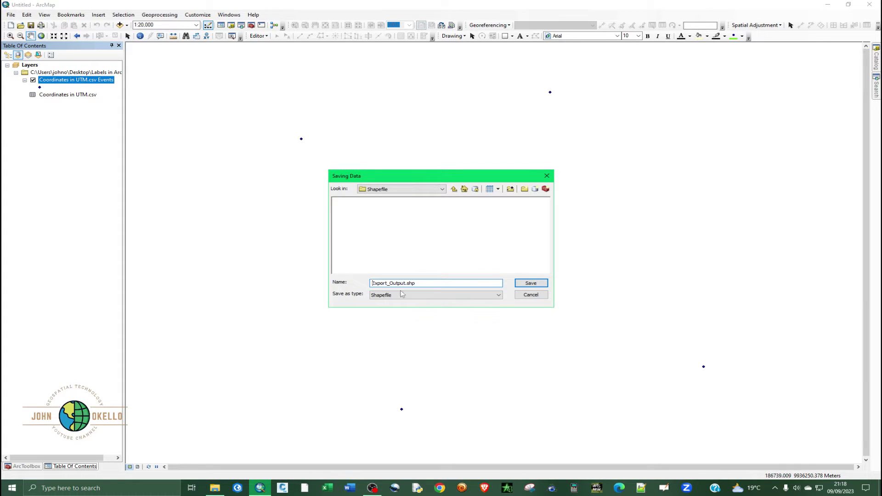
double_click(417, 284)
text(Points UTM)
Keep Shapefile as the output type, export the points and add the exported data to the map as a layer.
click(440, 296)
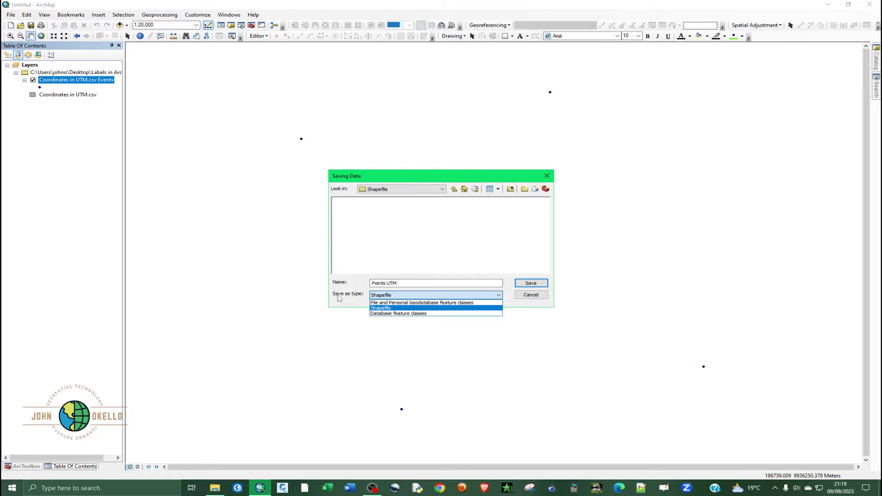
click(395, 297)
click(395, 298)
click(395, 298)
click(396, 298)
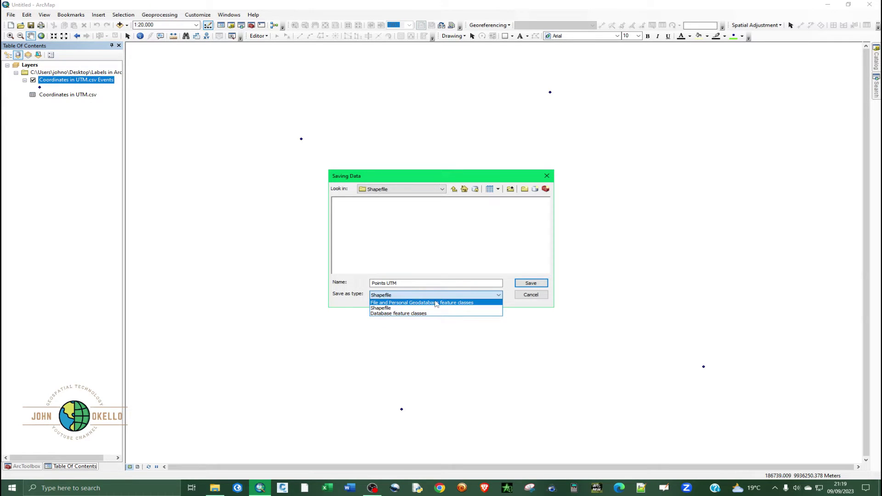
click(447, 294)
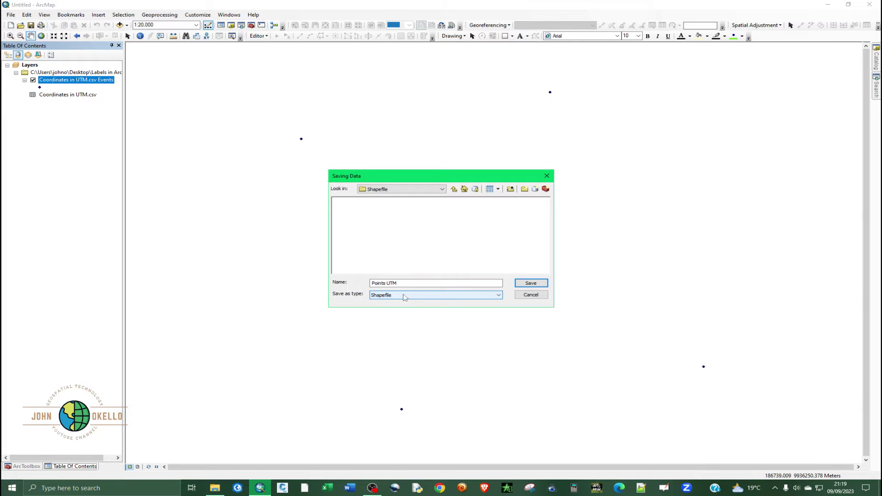
click(524, 283)
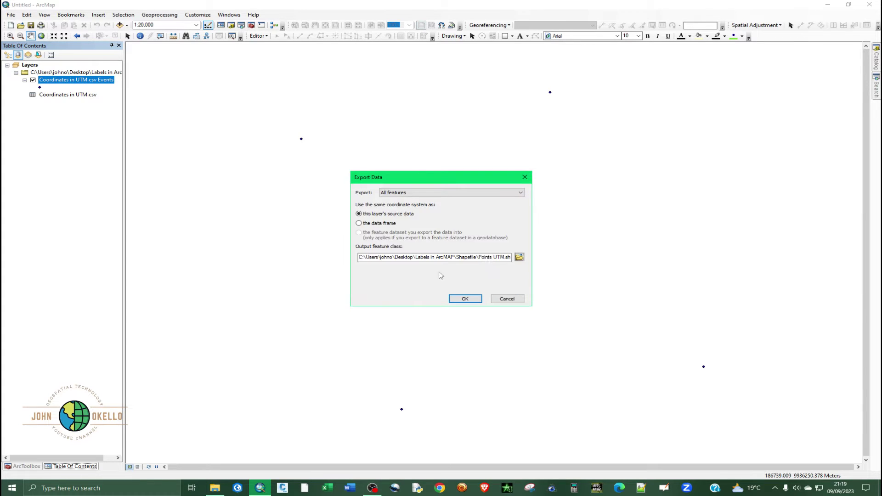
click(465, 296)
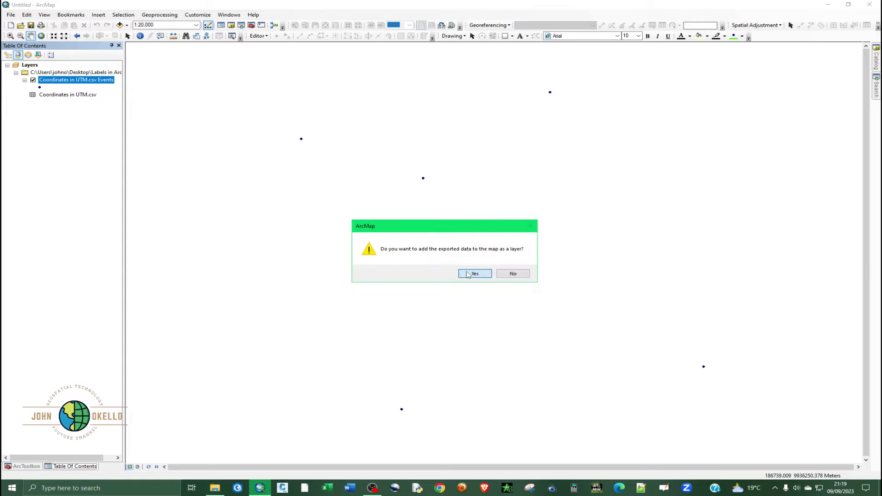
click(476, 275)
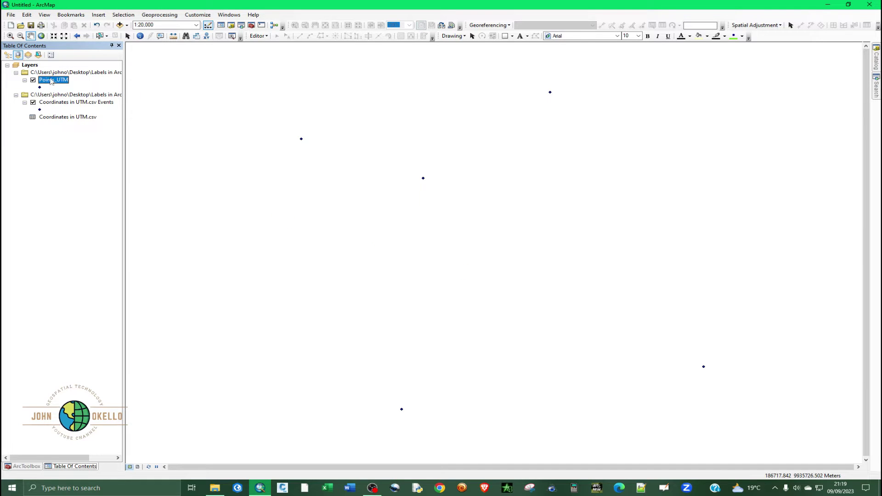
Remove the source group holding Coordinates in UTM.csv and its Events layer from the map.
click(82, 98)
right_click(83, 96)
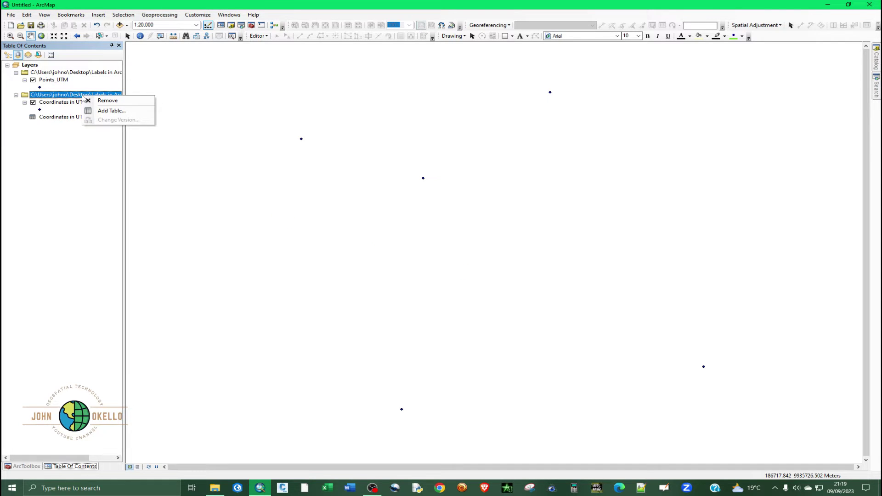
click(90, 100)
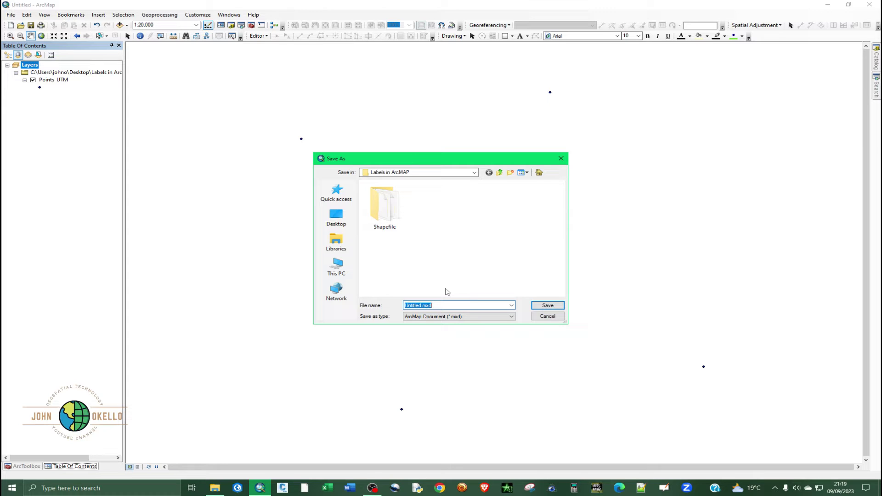
Save the map document as Labels in the Labels in ArcMAP folder.
text(P)
key(BackSpace)
text(Labels)
click(548, 305)
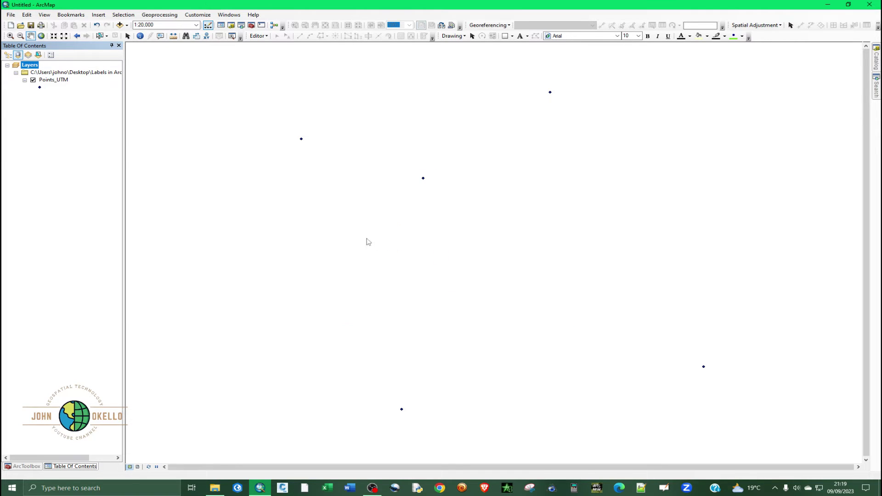
Change the Points_UTM symbol to a smaller magenta Circle 3 and save the map document.
click(40, 88)
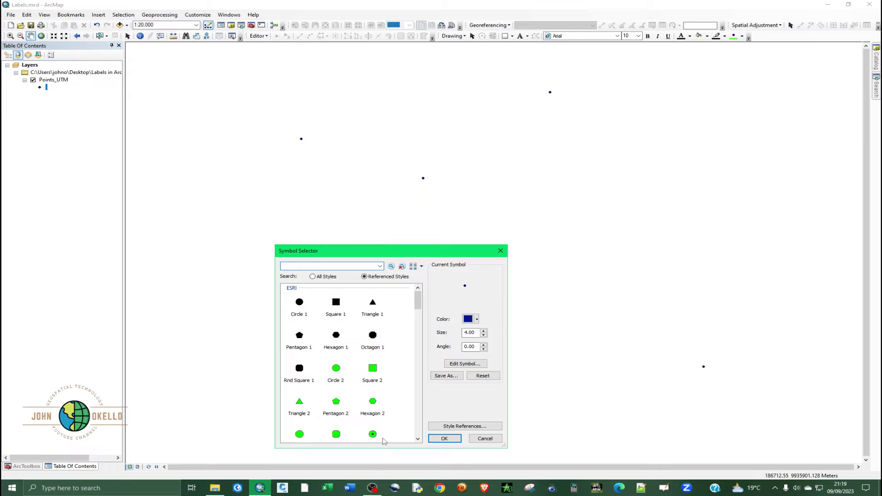
click(374, 435)
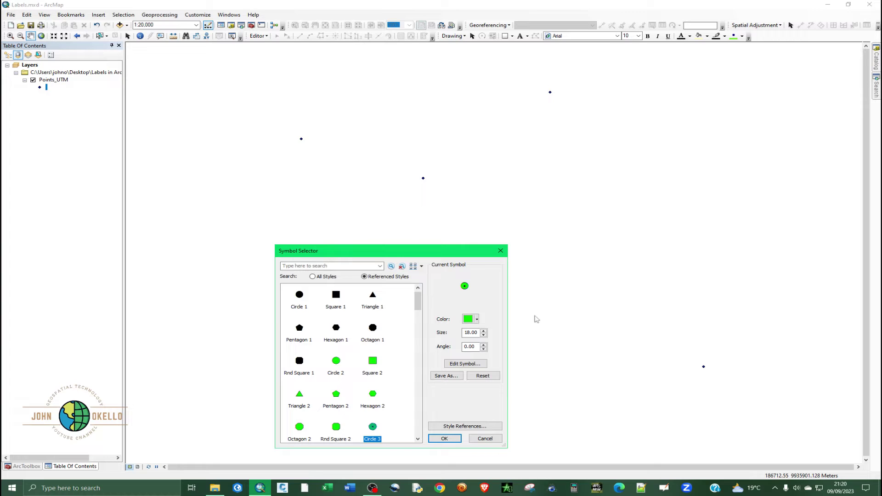
click(468, 321)
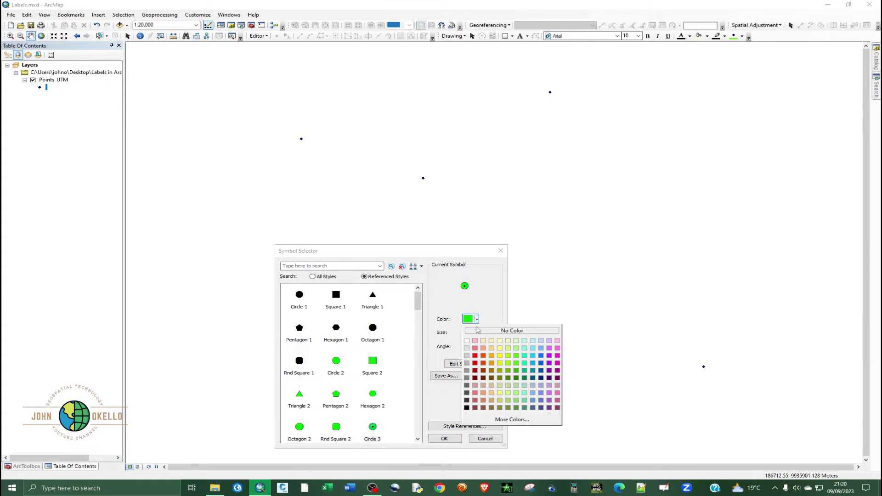
click(558, 357)
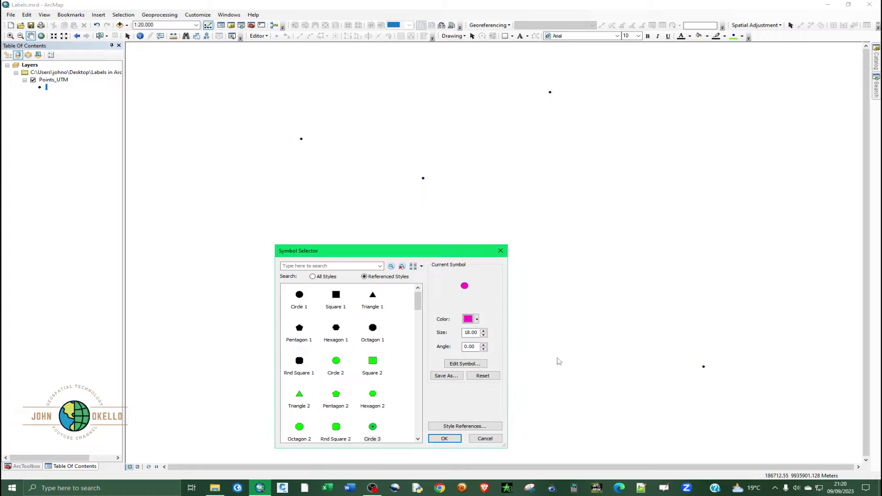
click(468, 332)
key(BackSpace)
click(445, 439)
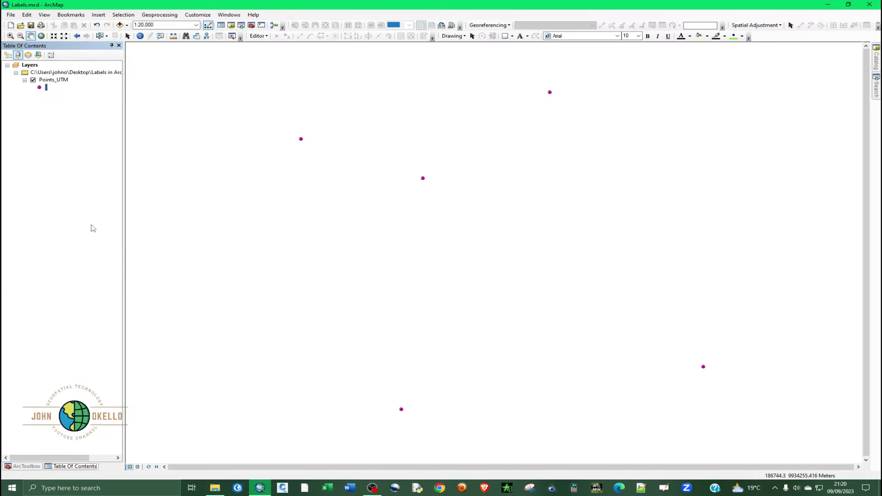
click(30, 25)
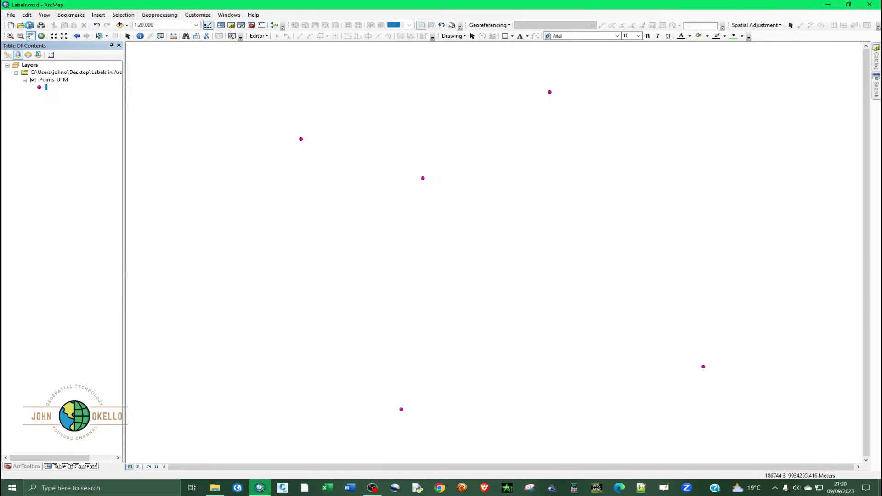
Turn on feature labels for Points_UTM and keep Station as the label field in its layer properties.
right_click(53, 83)
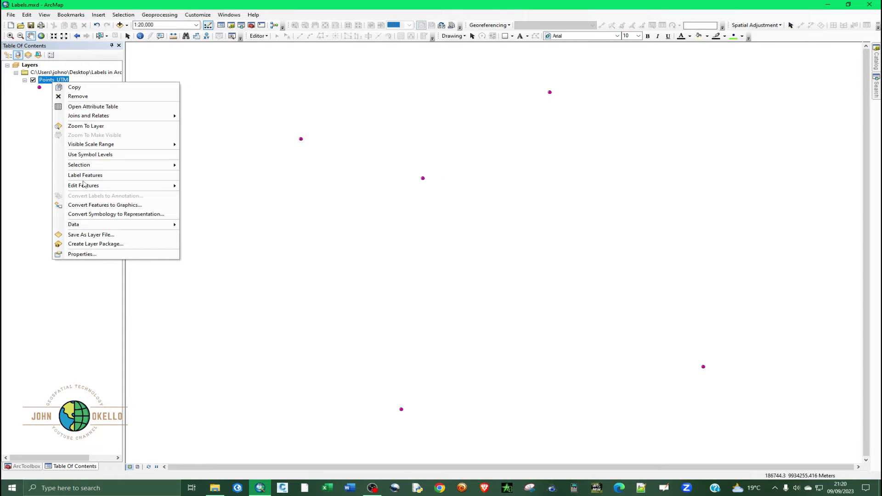
click(86, 176)
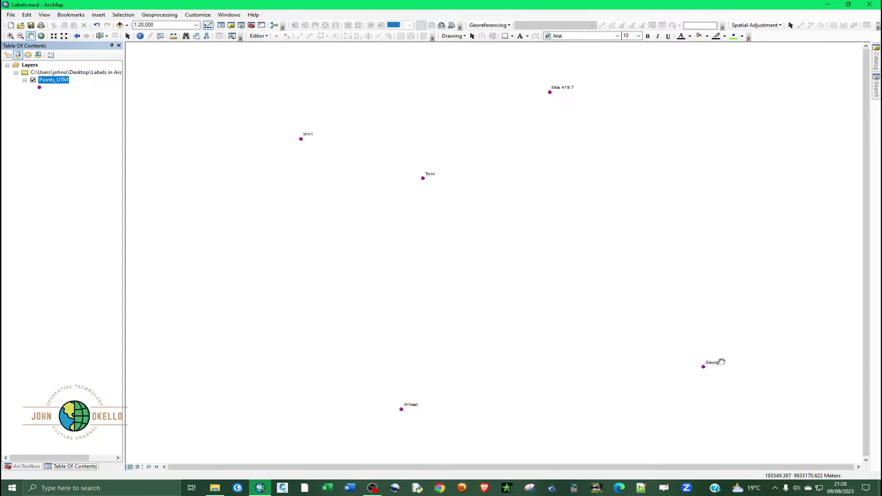
right_click(49, 82)
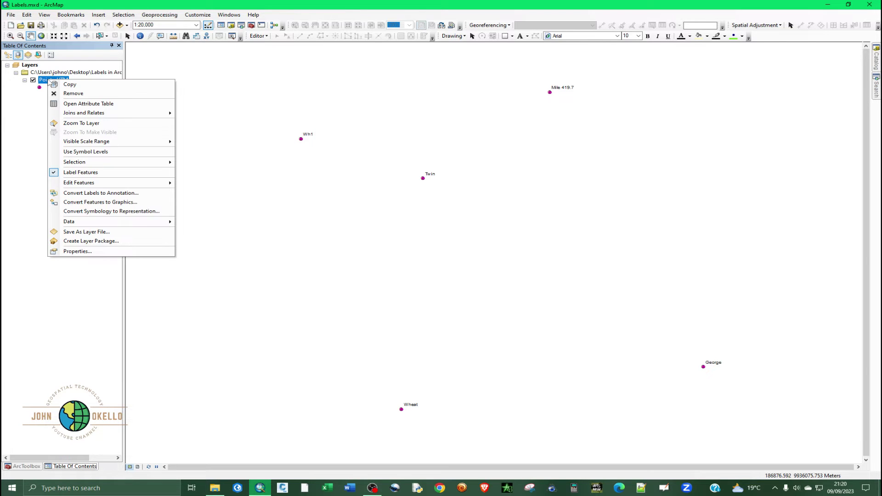
click(80, 252)
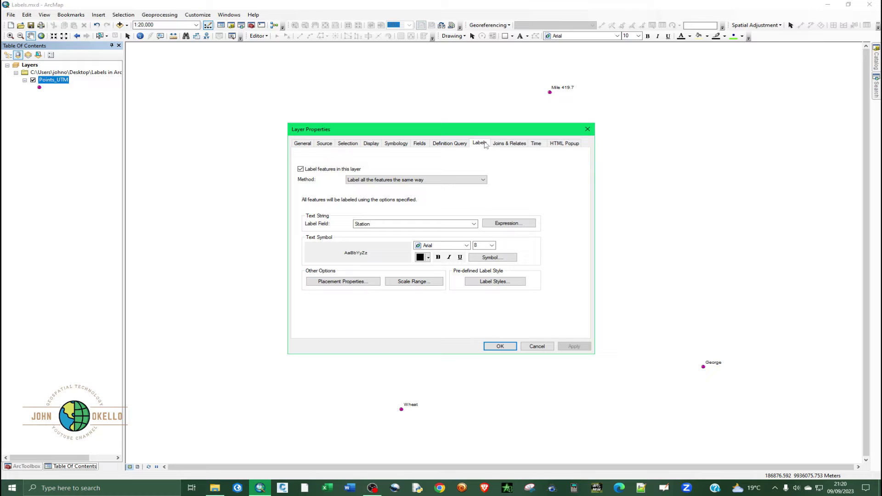
click(301, 169)
click(364, 225)
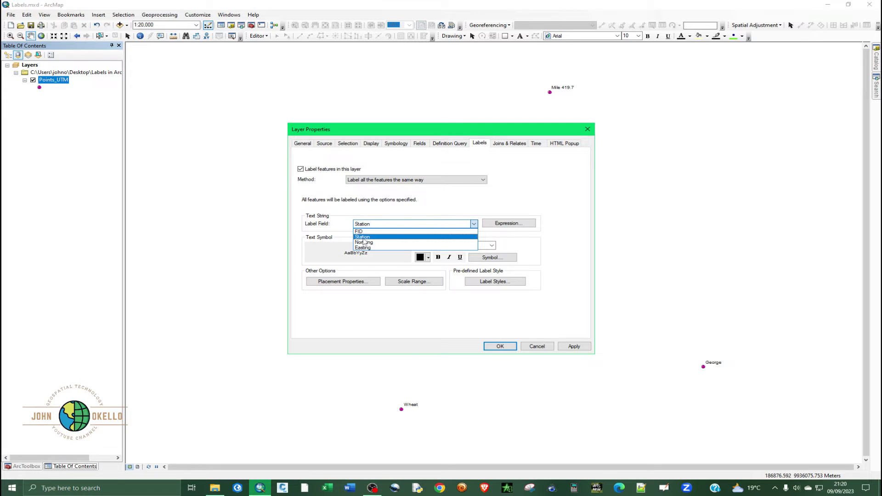
click(372, 225)
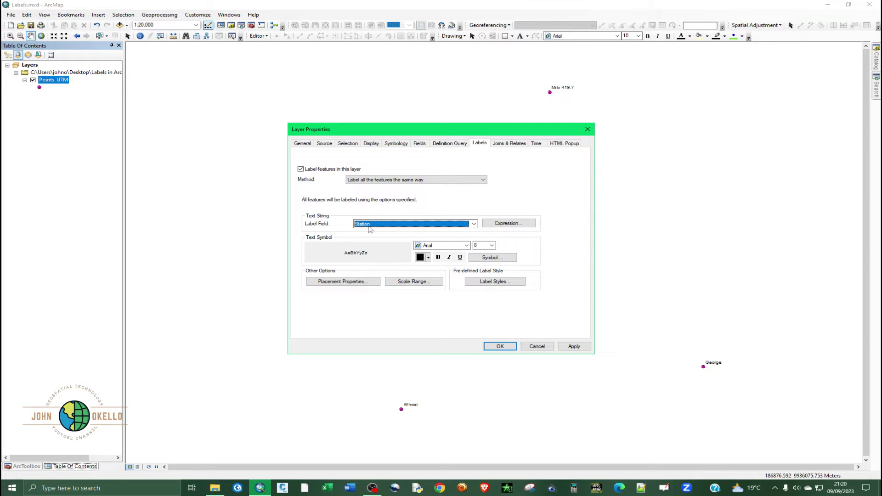
Set the Points_UTM label text to size 9 in magenta and apply the label properties.
click(491, 247)
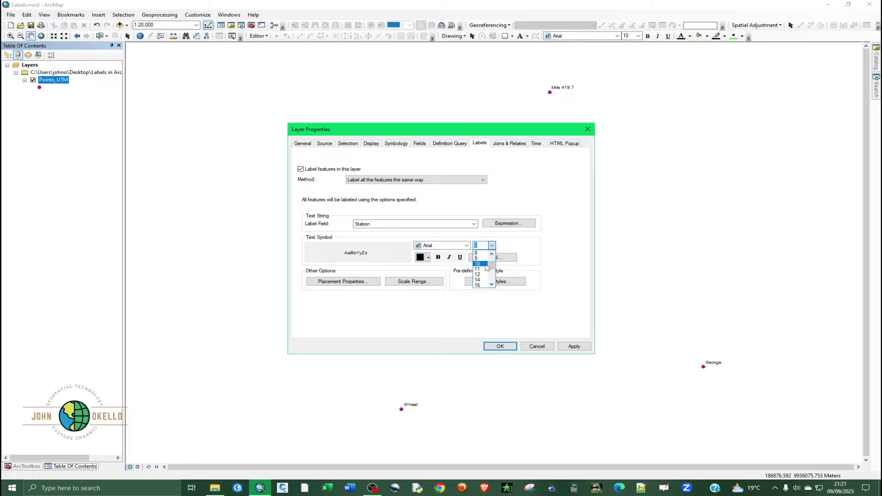
click(479, 258)
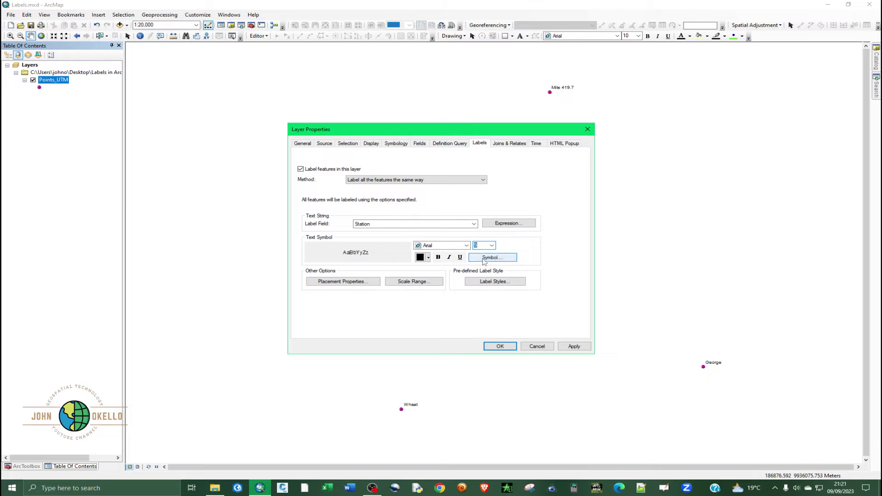
click(420, 257)
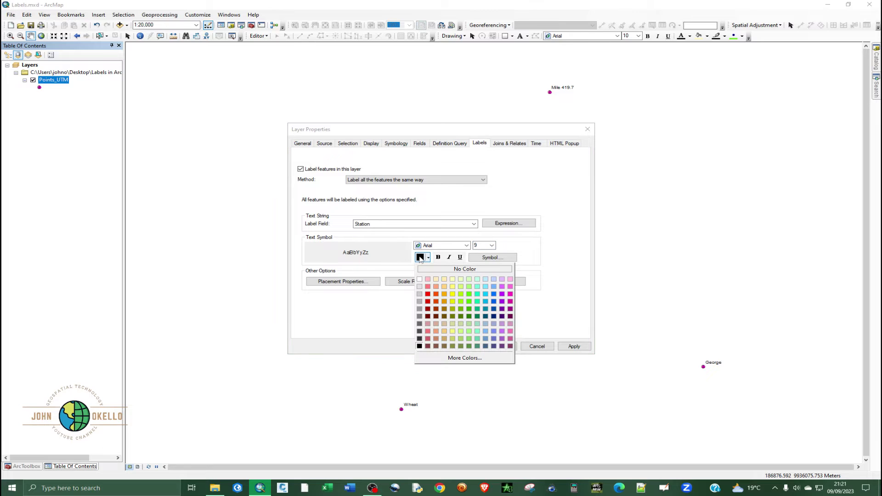
click(510, 294)
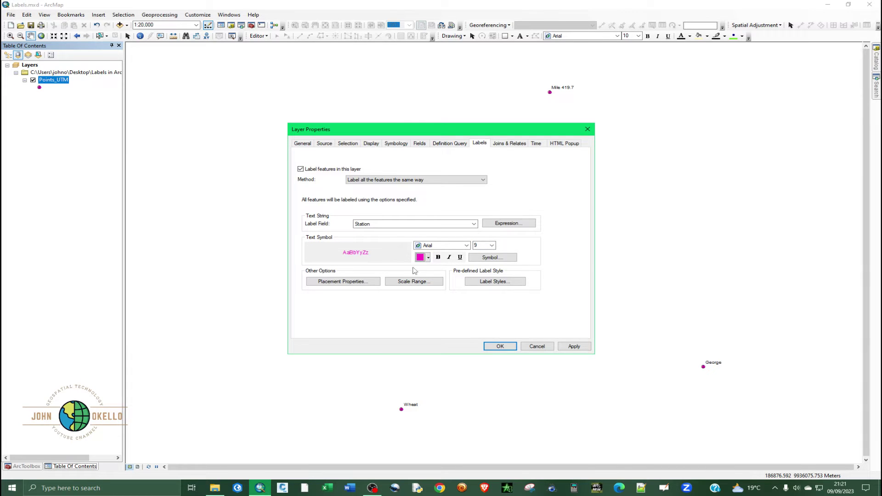
click(574, 346)
click(500, 346)
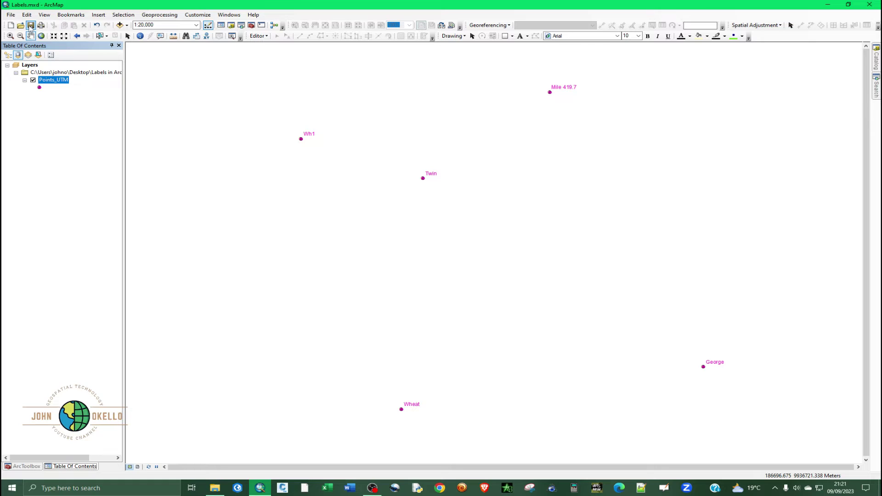
click(405, 247)
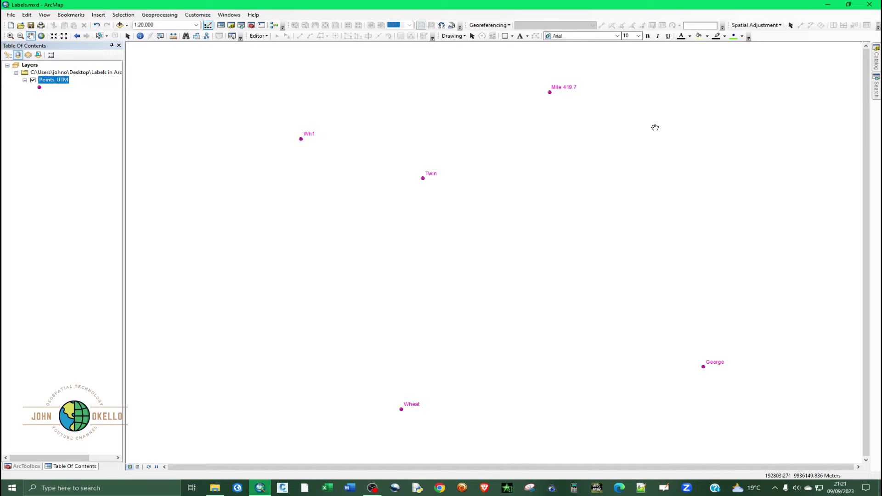
Open the Catalog and expand the Desktop folder connection down to the Shapefile folder inside Labels in ArcMAP.
click(231, 26)
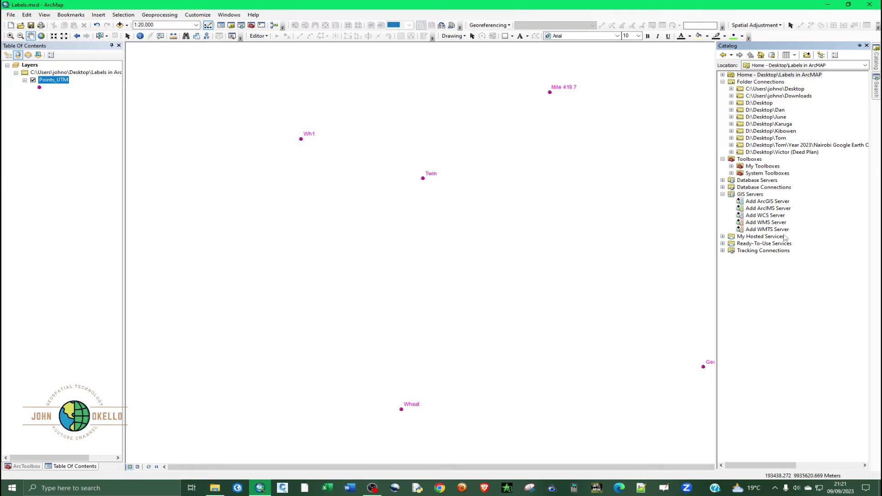
click(732, 89)
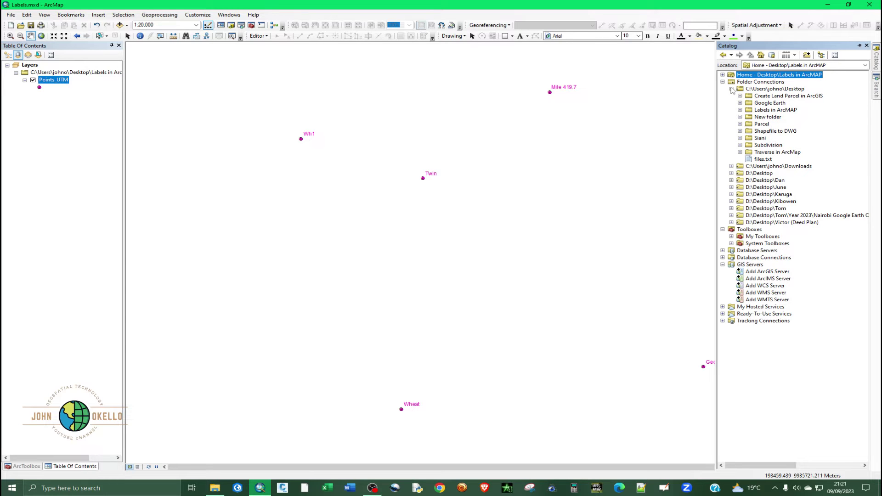
click(739, 110)
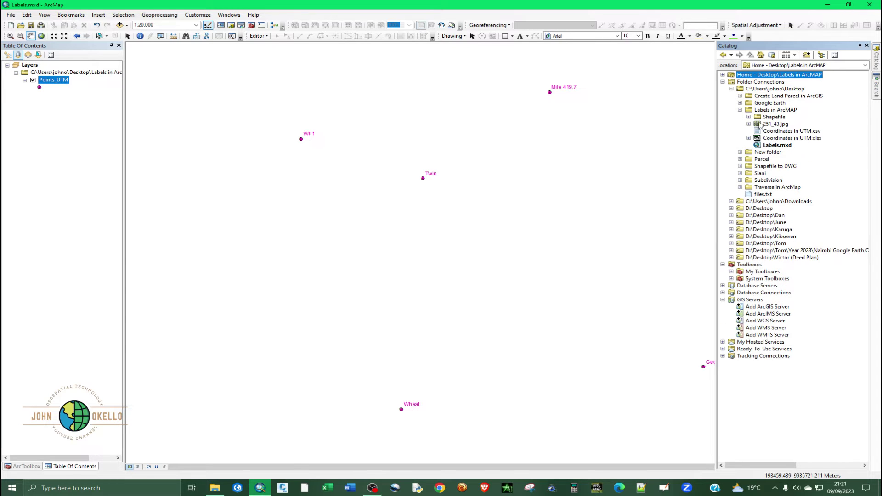
click(749, 118)
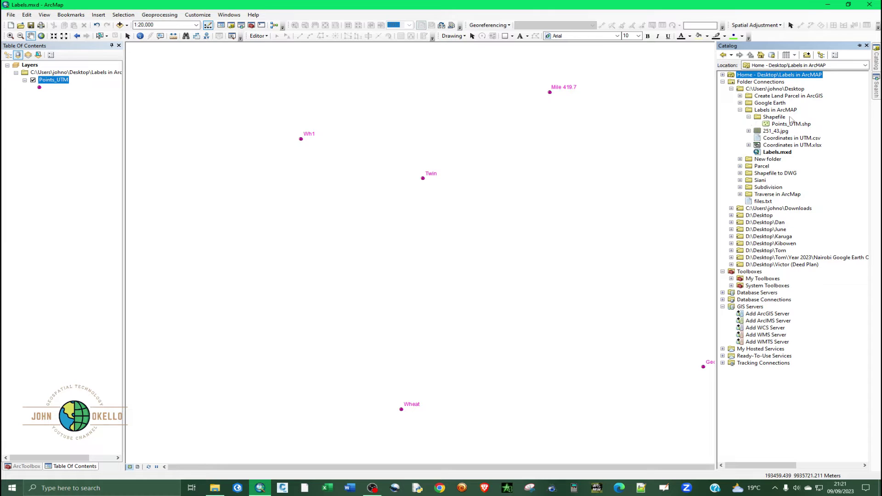
click(784, 118)
right_click(783, 119)
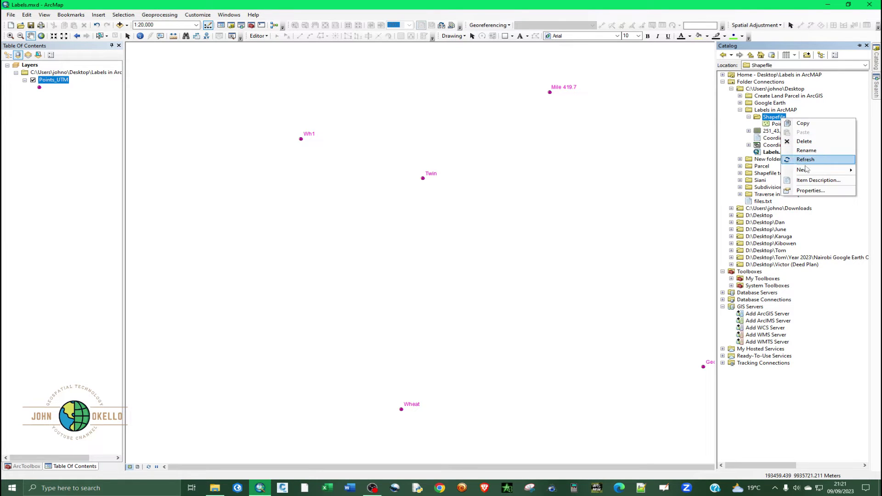
mouse_move(805, 169)
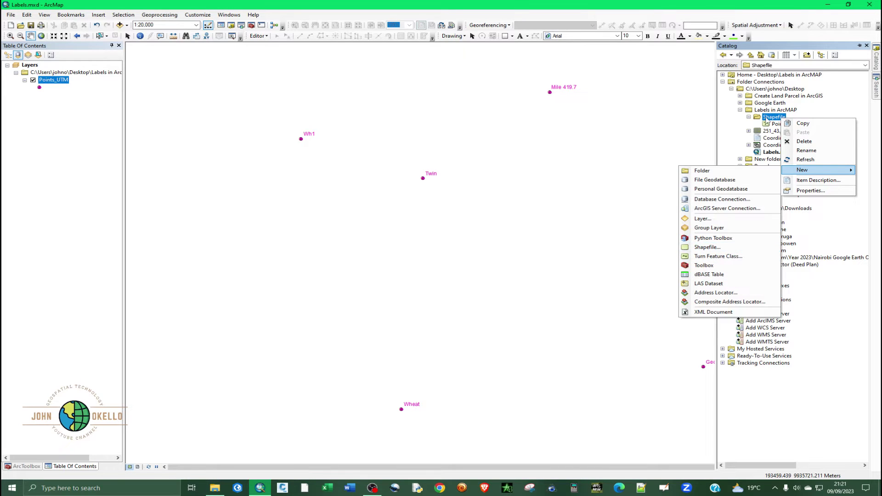
click(766, 119)
click(772, 117)
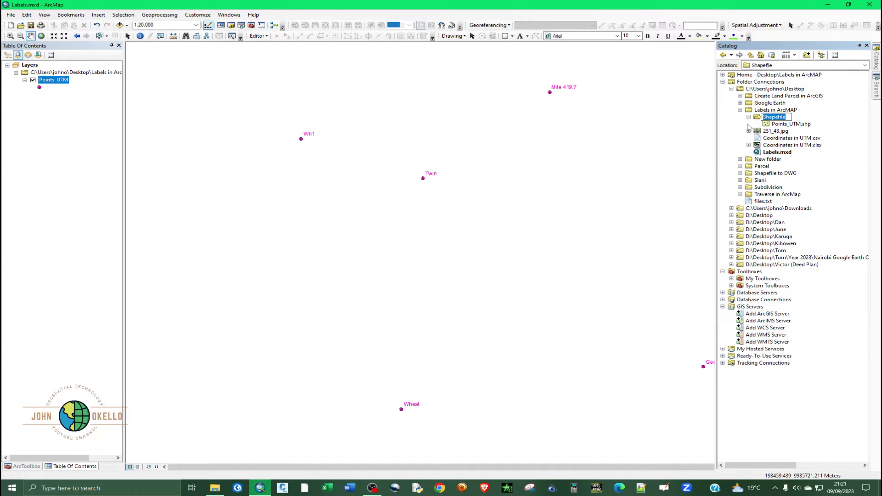
key(Return)
Start a new shapefile in the Shapefile folder, named Parcel Boundary, with the Polyline feature type.
right_click(769, 118)
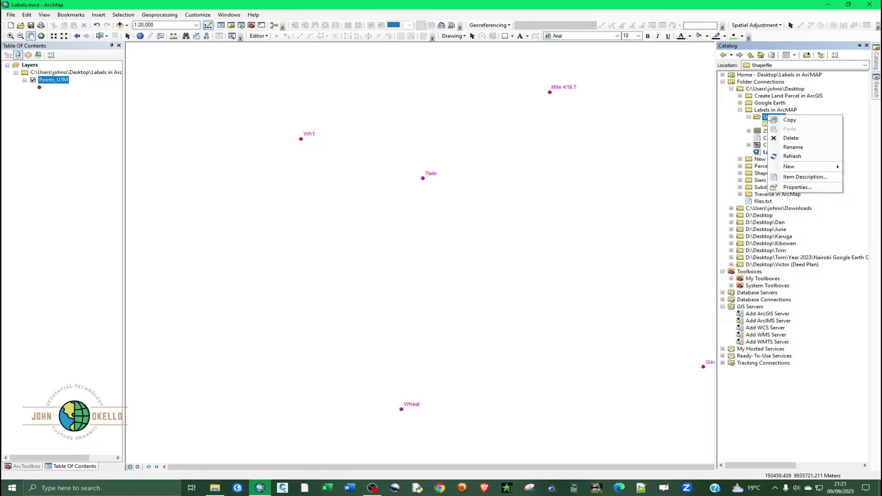
mouse_move(797, 171)
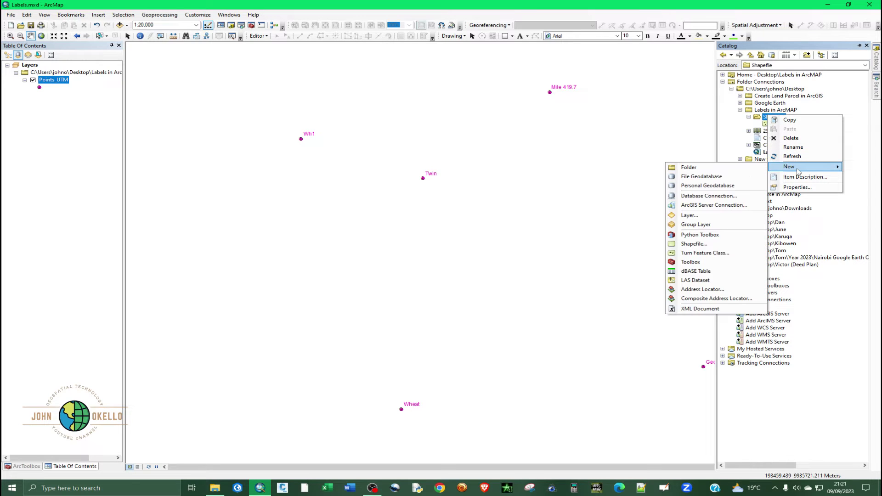
click(703, 246)
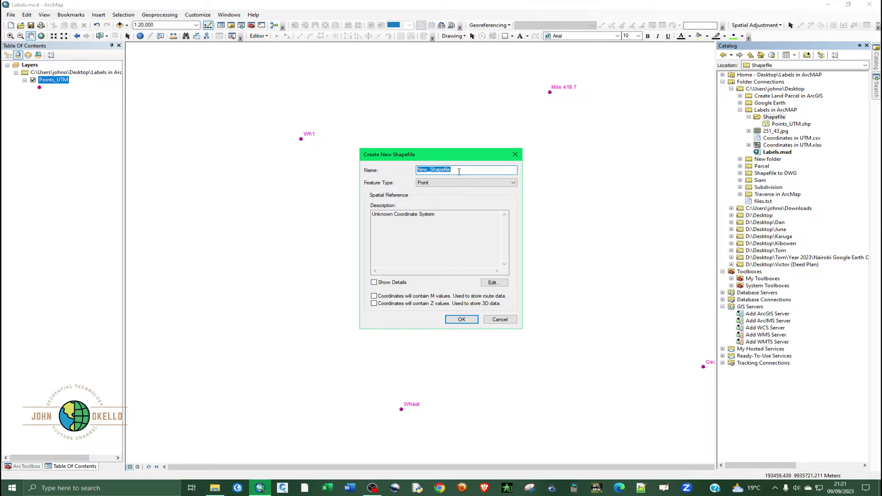
text(Parcel Boundary)
click(440, 183)
click(437, 197)
Assign the Arc 1960 UTM Zone 37S coordinate system to the new shapefile and create it.
click(492, 283)
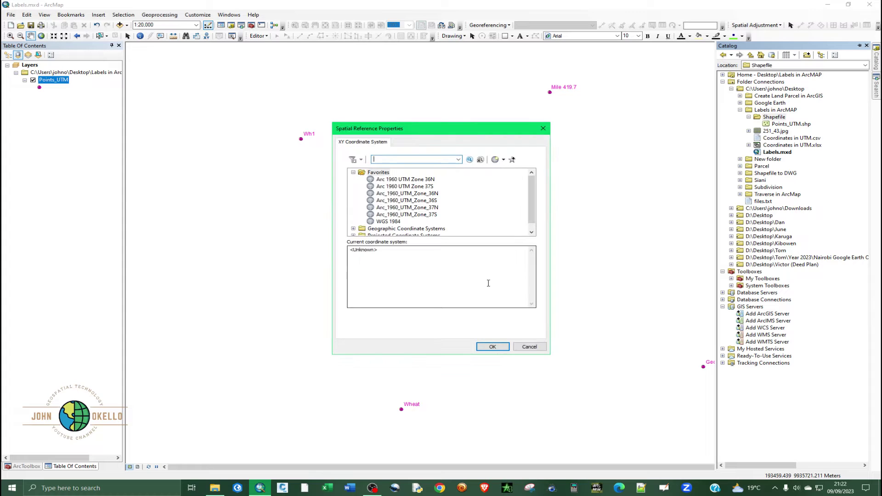
click(411, 187)
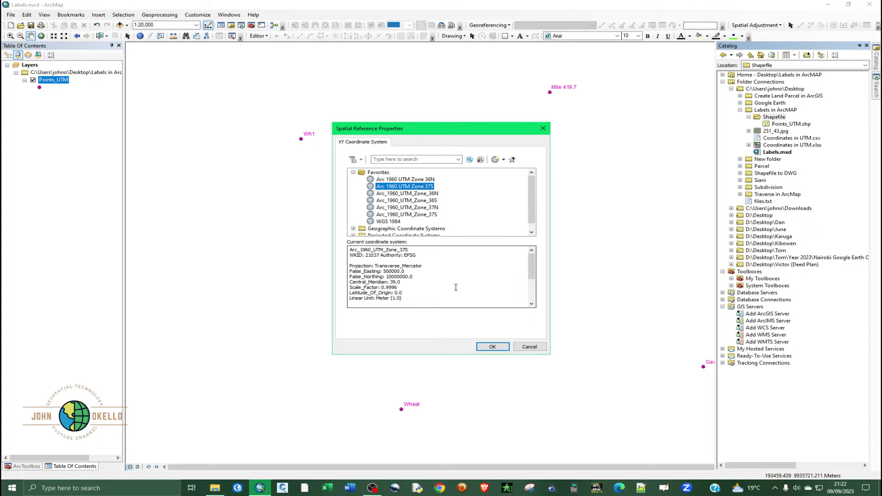
click(494, 346)
click(462, 320)
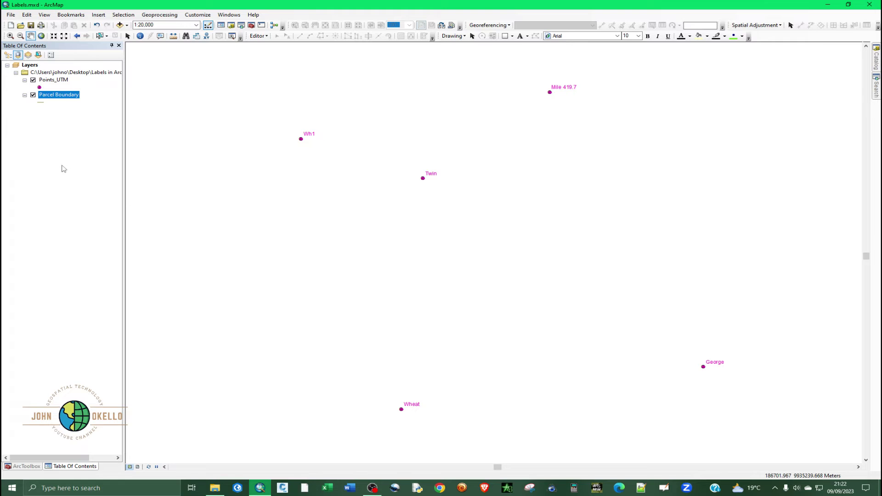
Set the Parcel Boundary line symbol to purple with a width of 1.50 and save the map document.
click(38, 106)
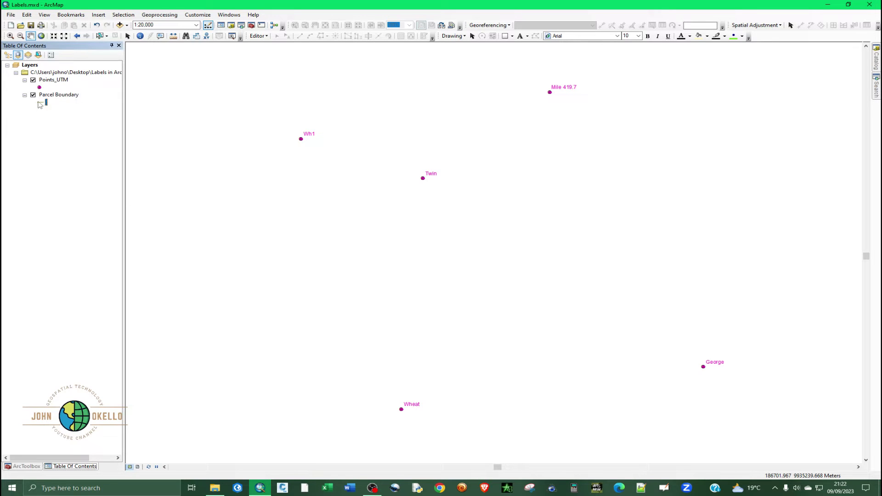
click(45, 103)
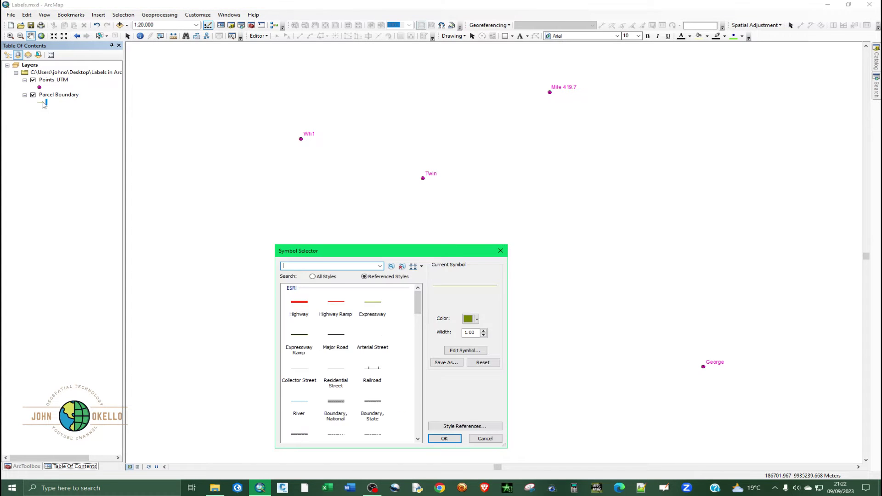
click(474, 333)
key(BackSpace)
text(5)
click(470, 318)
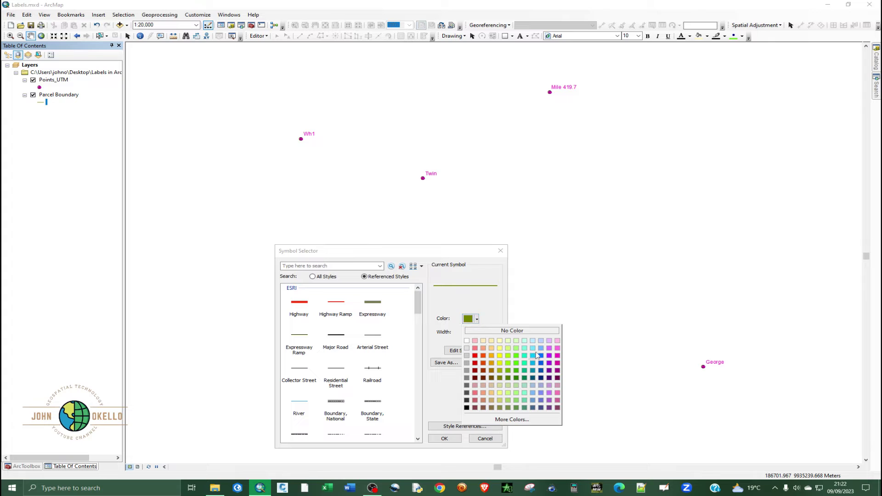
click(550, 357)
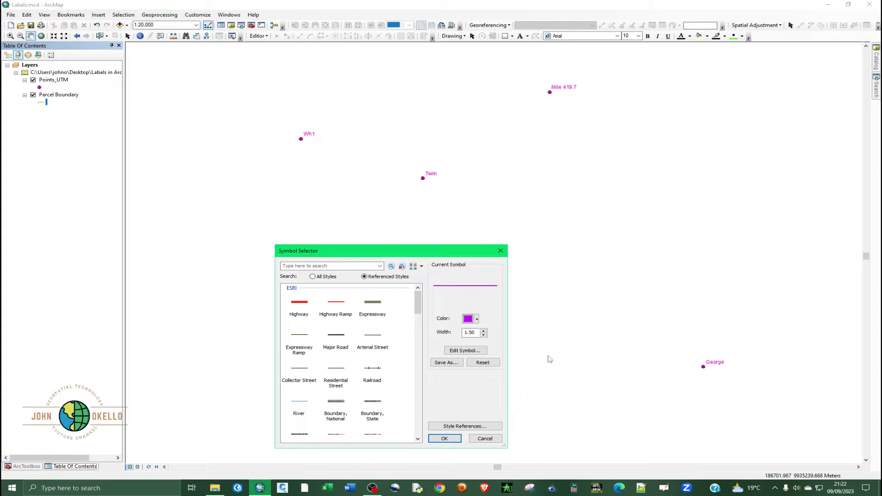
click(452, 439)
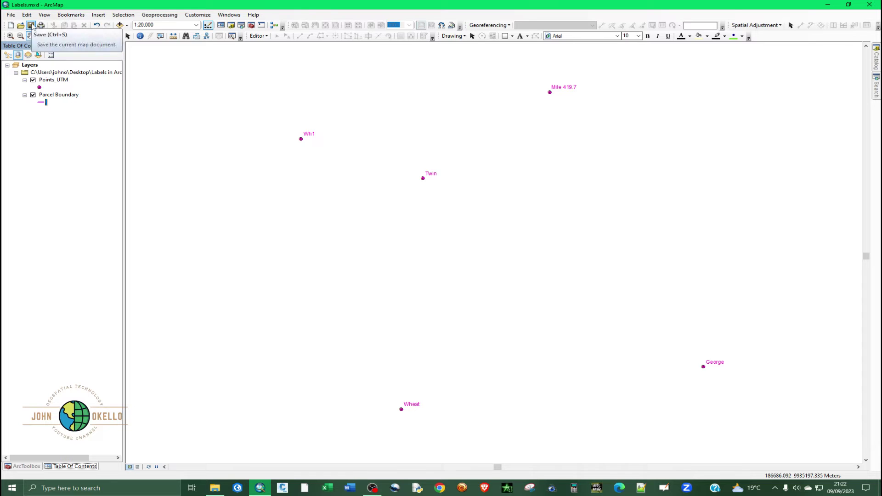
click(31, 25)
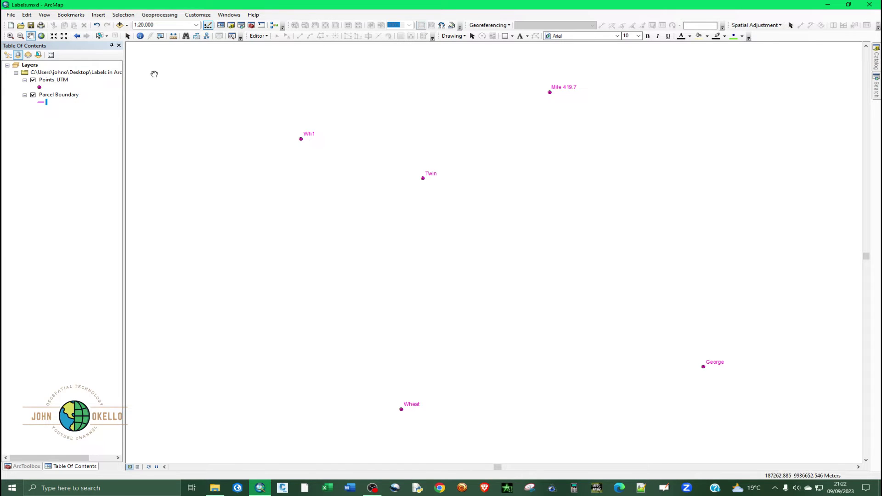
Undock the Editor toolbar and float it over the upper part of the map.
click(258, 36)
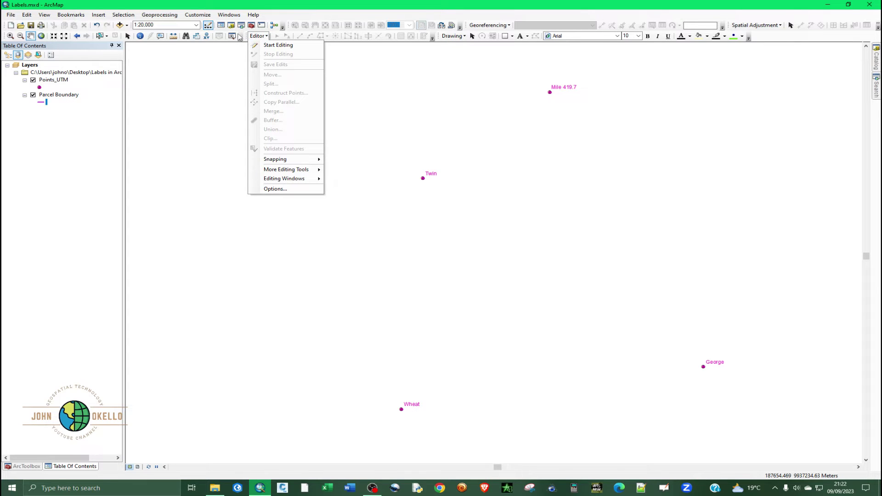
click(248, 35)
drag(247, 35, 243, 59)
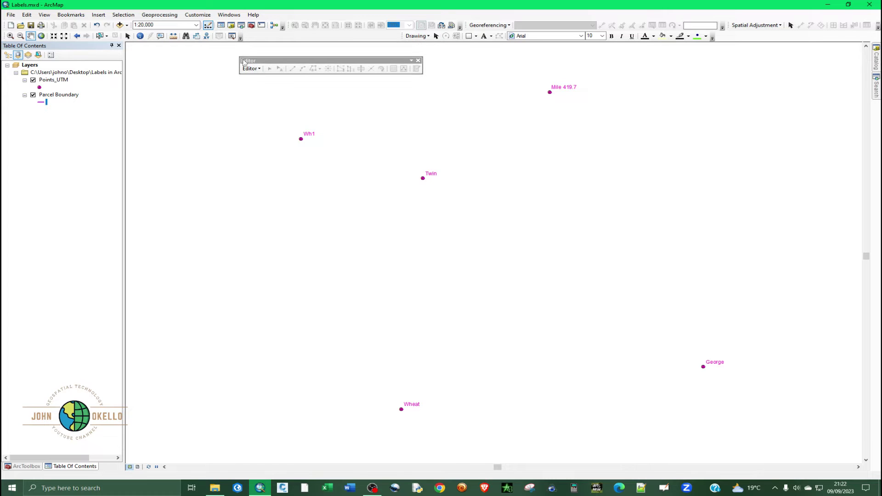
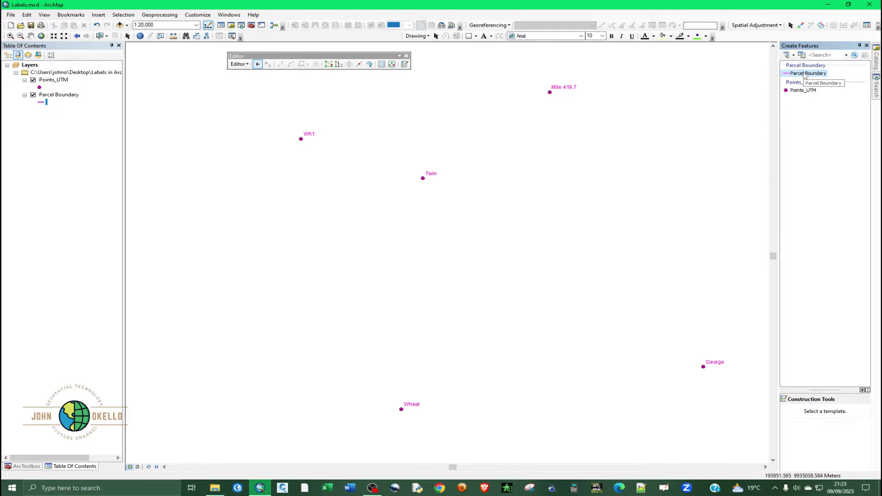
Draw a Parcel Boundary line from station Wheat to station Wh1 and finish the sketch.
click(805, 74)
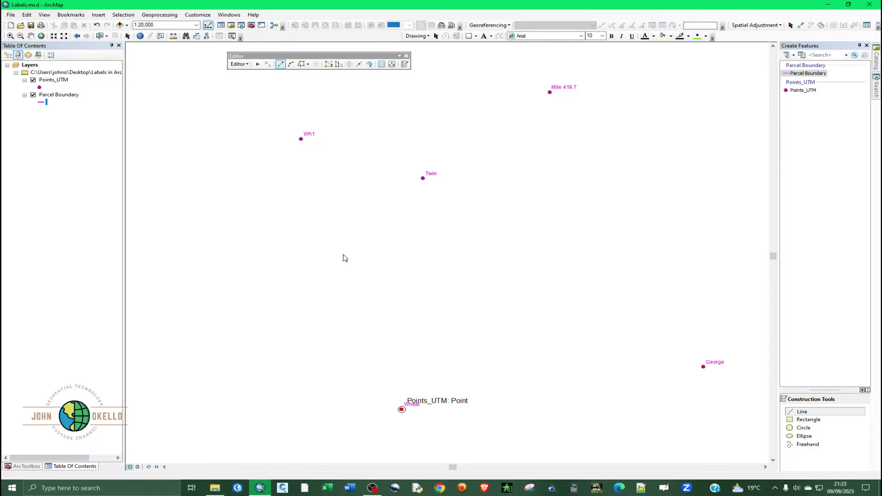
click(401, 409)
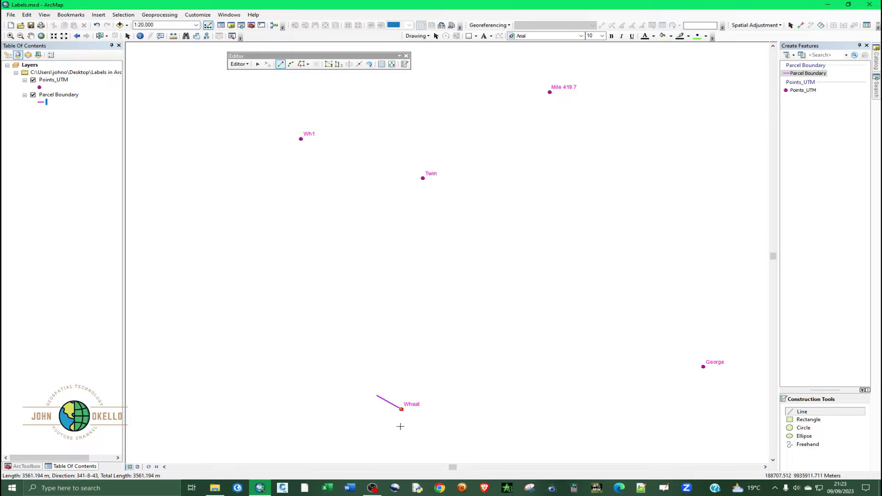
click(301, 140)
right_click(301, 139)
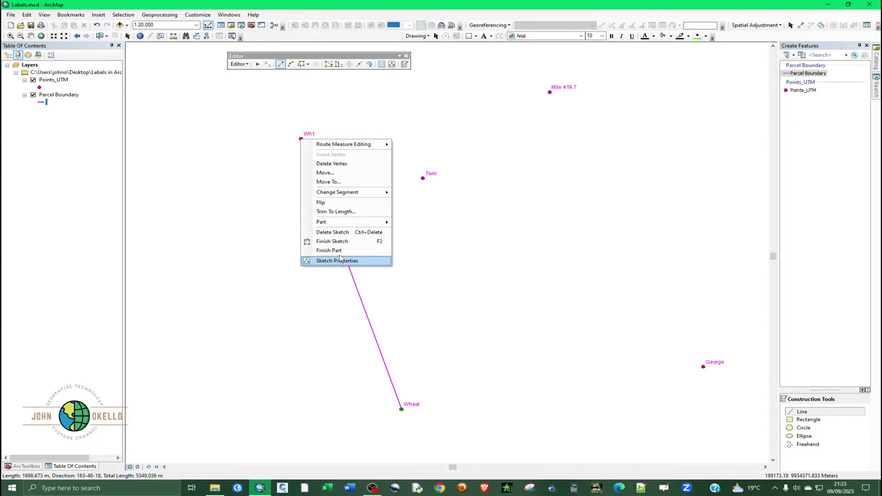
click(338, 241)
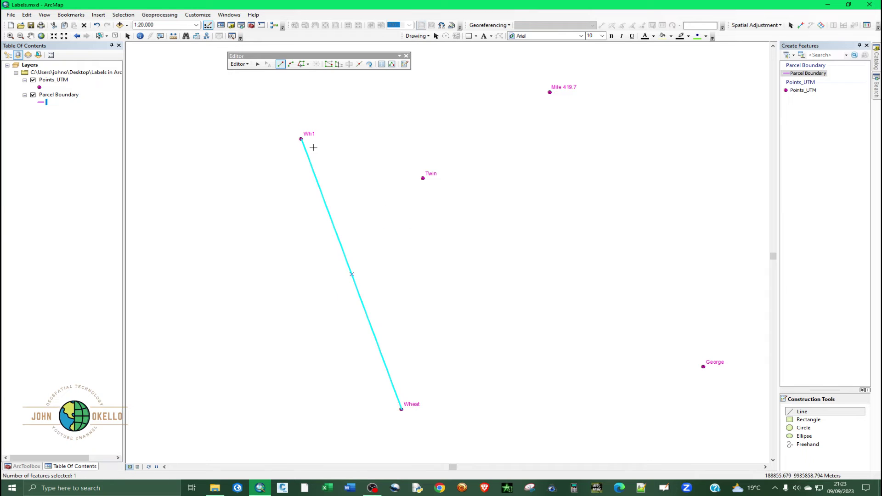
Draw two separate Parcel Boundary lines, one from Wh1 to Twin and one from Twin to Mile 419.7.
click(301, 139)
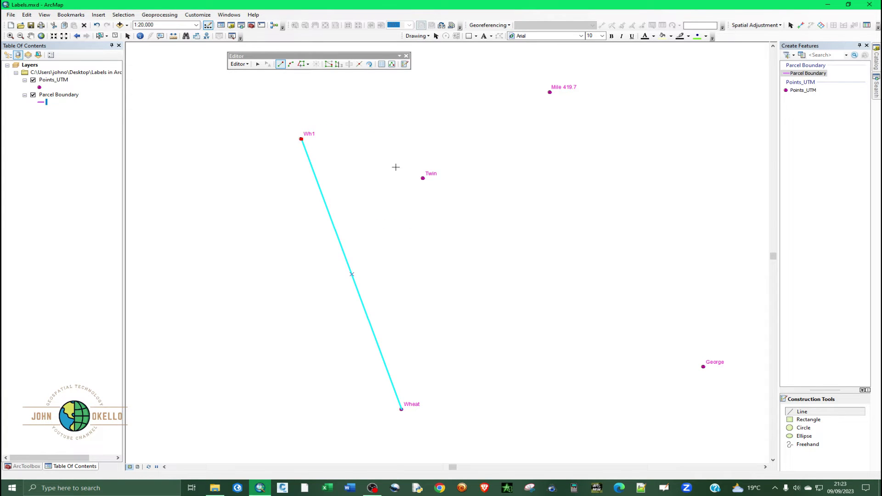
click(423, 179)
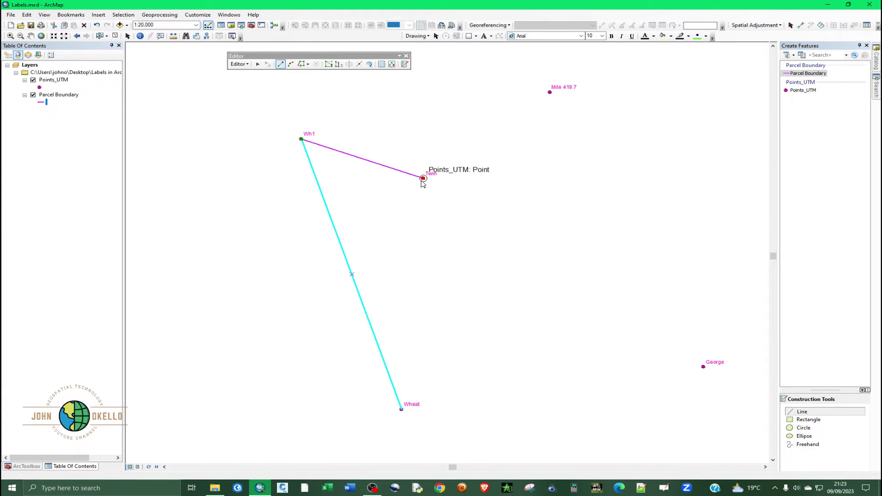
right_click(423, 183)
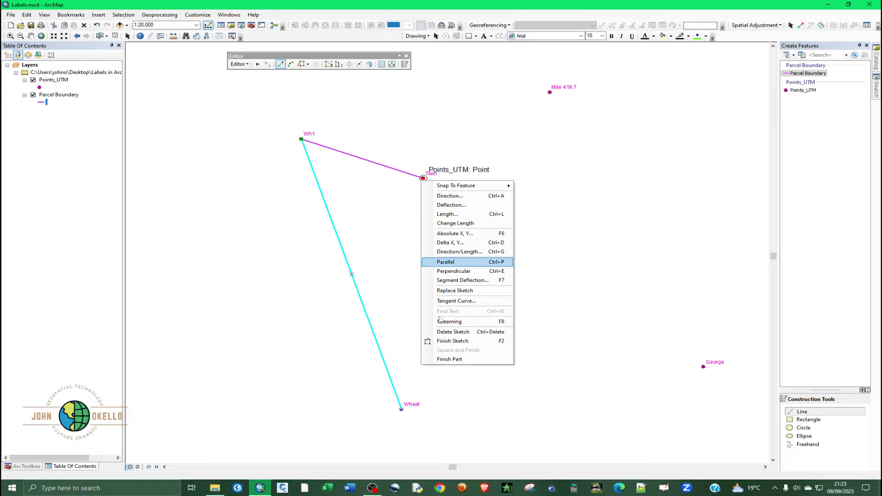
click(446, 341)
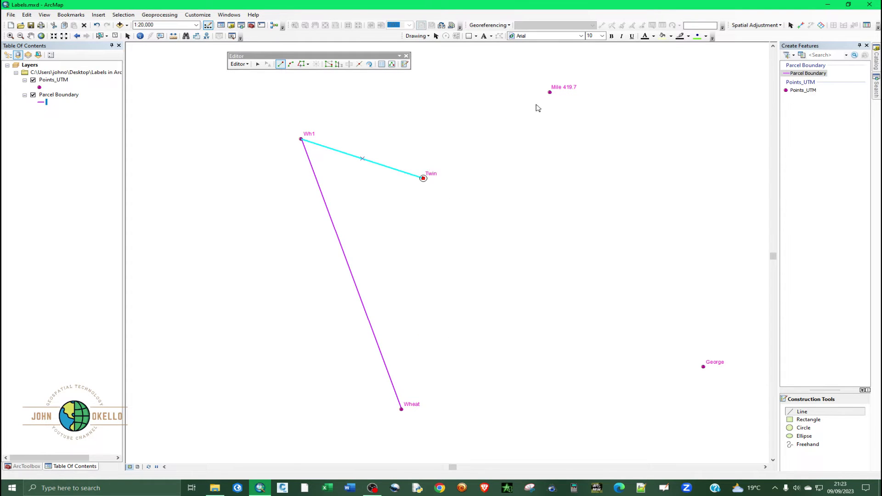
click(550, 92)
right_click(551, 93)
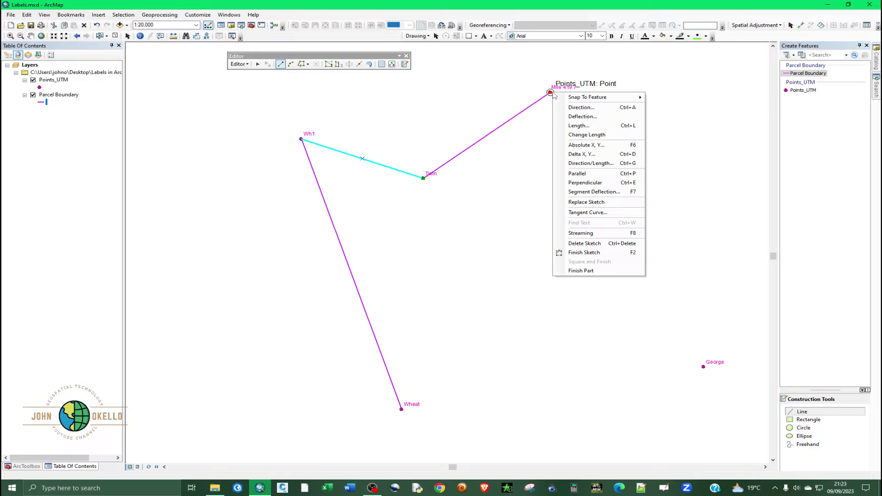
click(584, 252)
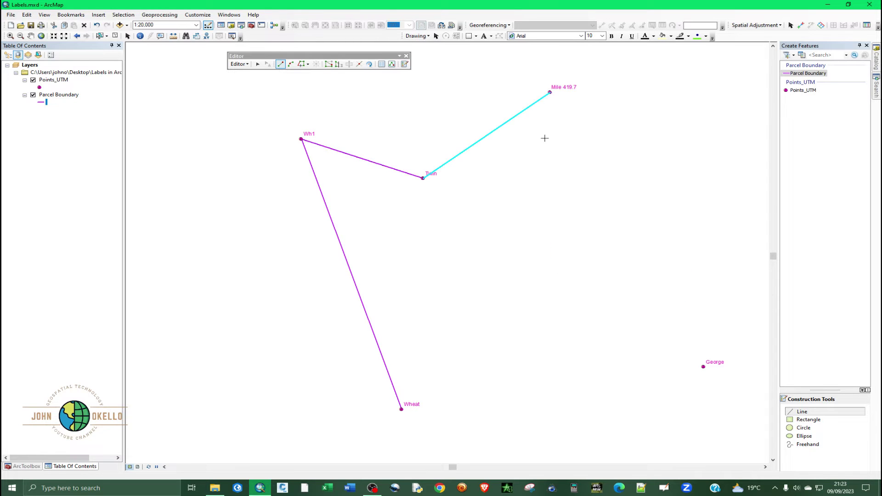
Draw a Parcel Boundary line from station Mile 419.7 to station George and finish the sketch.
click(550, 92)
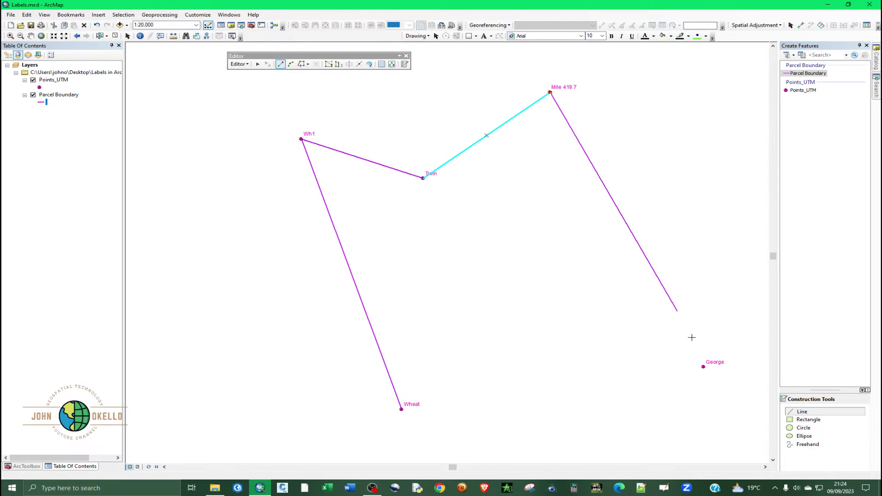
click(703, 366)
right_click(704, 367)
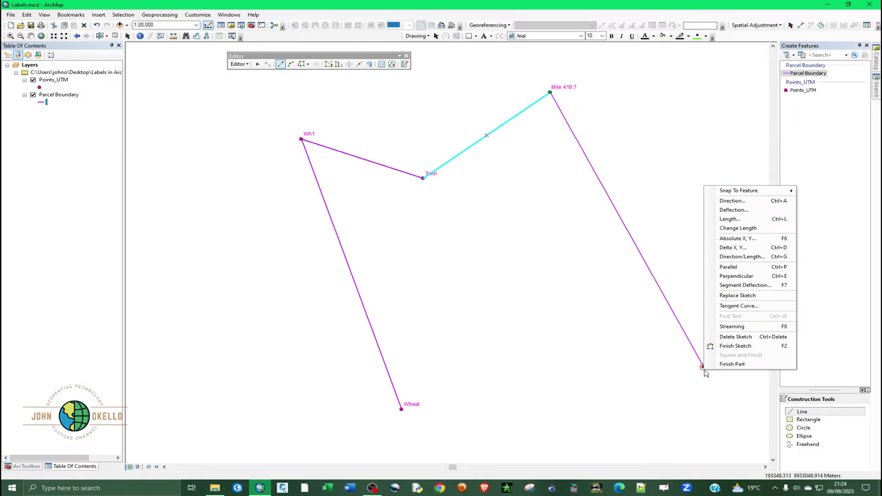
key(Up)
key(Up)
key(Return)
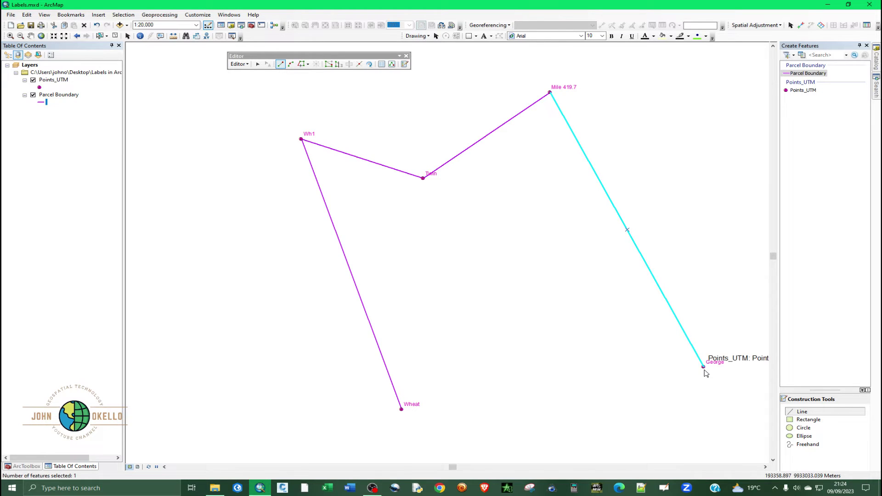
Draw a Parcel Boundary line from station George to station Wheat and finish the sketch.
click(704, 367)
click(402, 410)
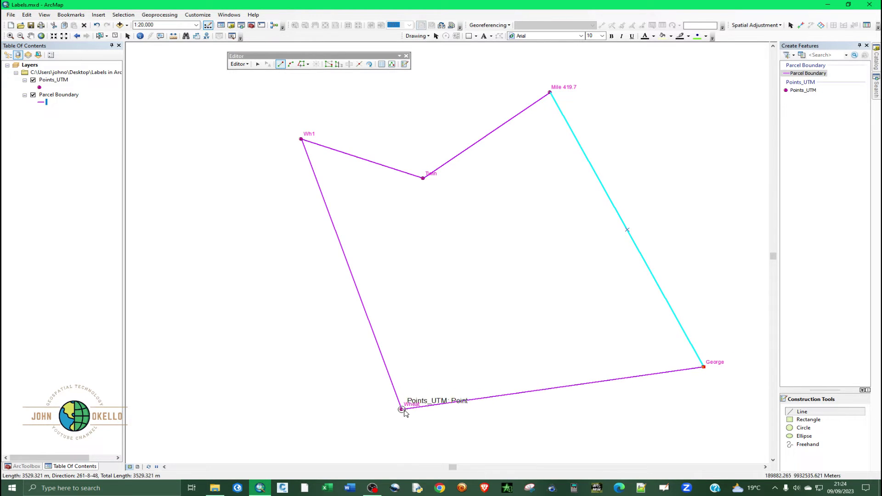
right_click(401, 409)
key(Up)
key(Up)
key(Up)
key(Return)
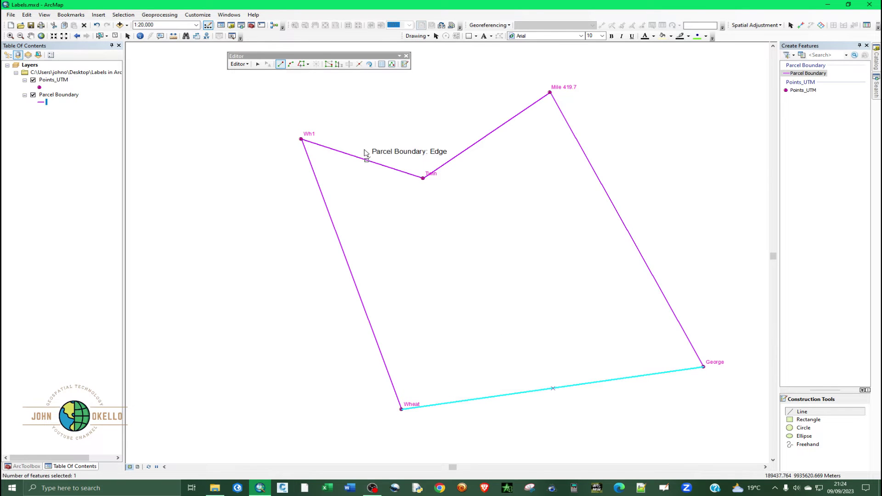
Save the Parcel Boundary edits and stop the edit session, then shift the floating Editor toolbar slightly.
click(239, 64)
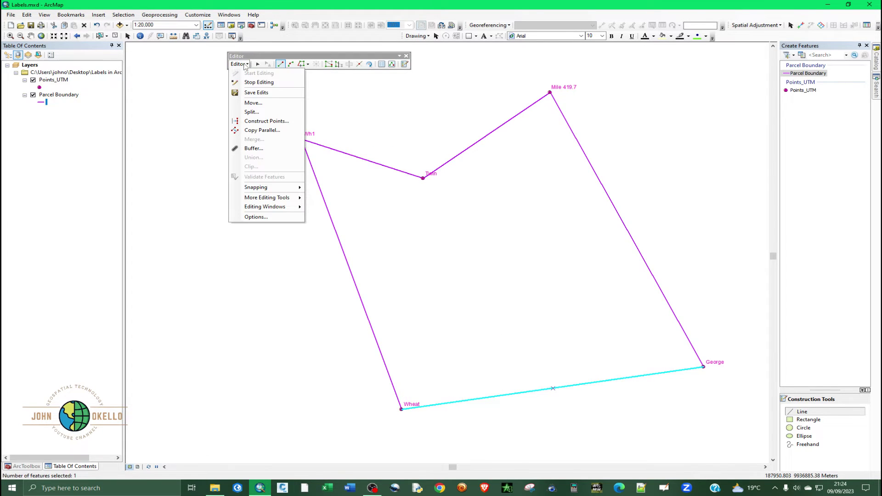
click(250, 93)
click(239, 64)
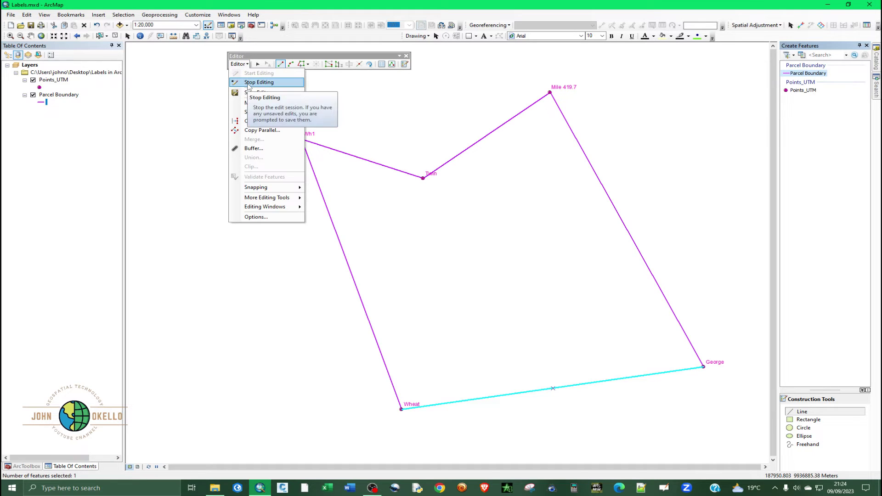
click(249, 83)
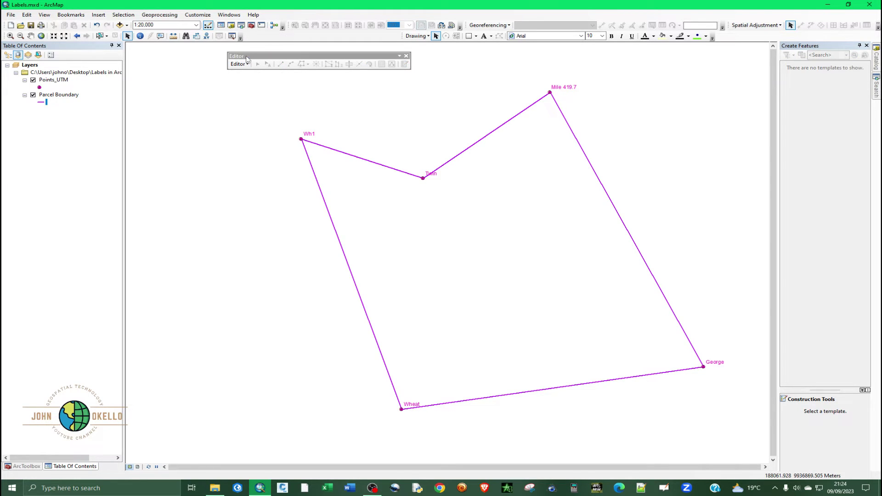
drag(250, 55, 260, 49)
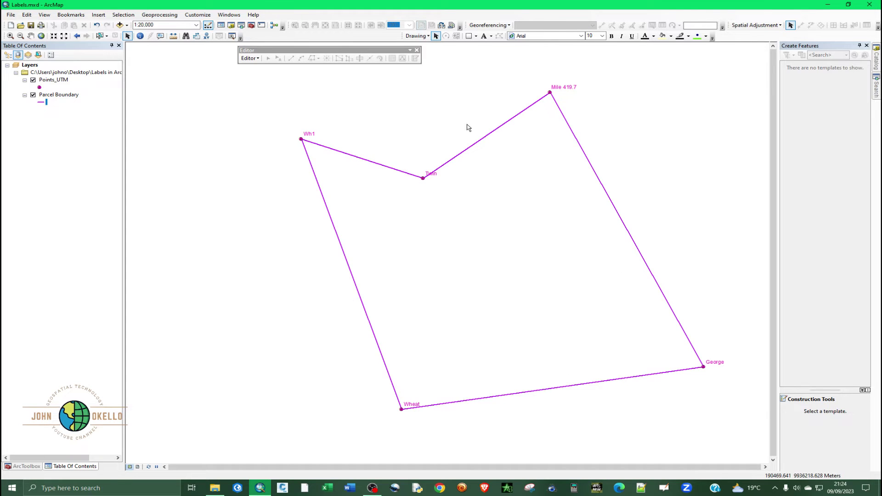
Open the Parcel Boundary attribute table, narrow its window and move it clear of the boundary lines.
click(57, 96)
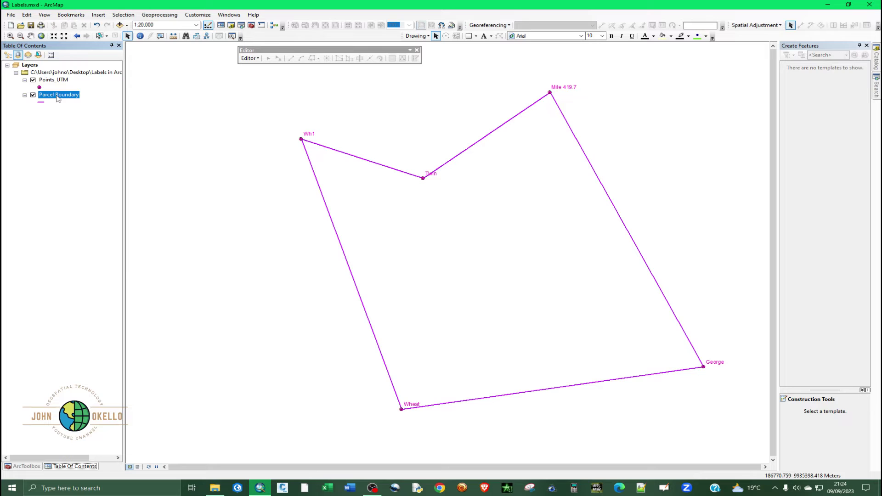
right_click(58, 98)
click(84, 120)
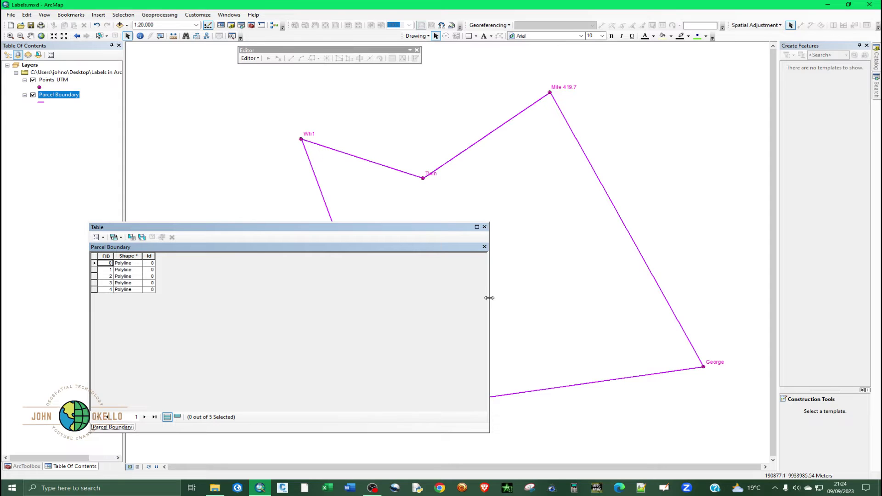
drag(489, 298, 317, 297)
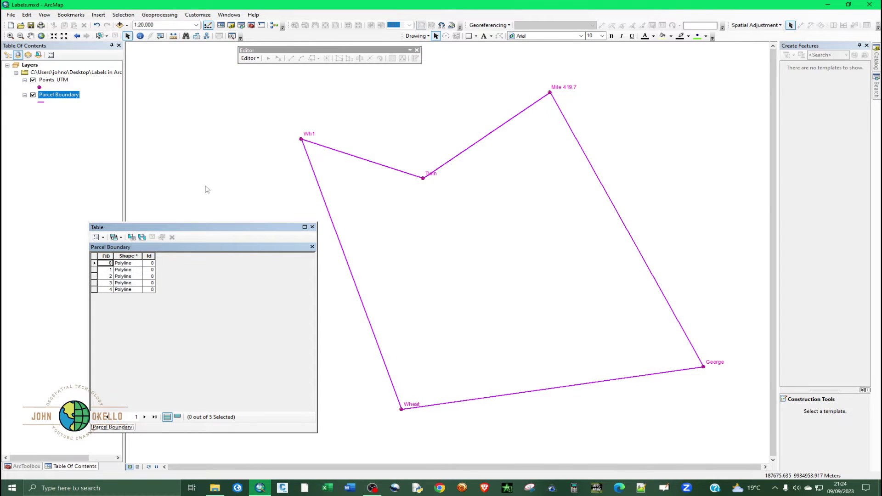
drag(214, 228, 187, 174)
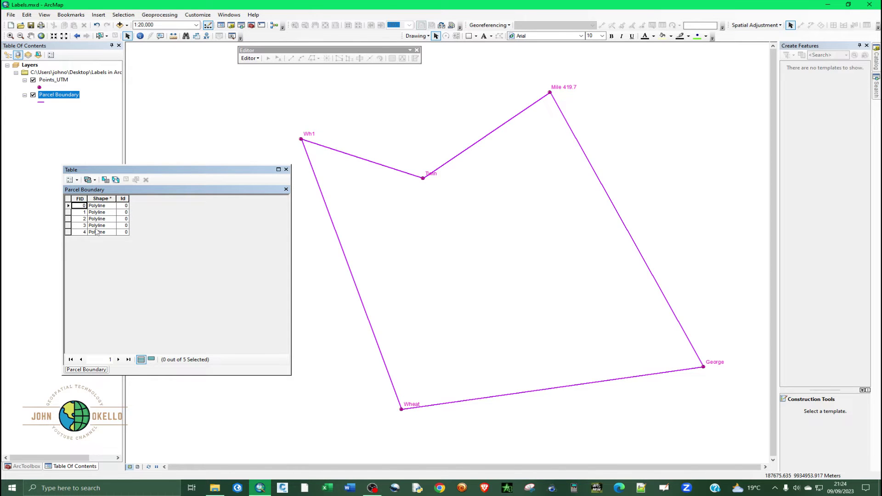
Add a Text field named Direction with length 50 to the Parcel Boundary table.
click(75, 181)
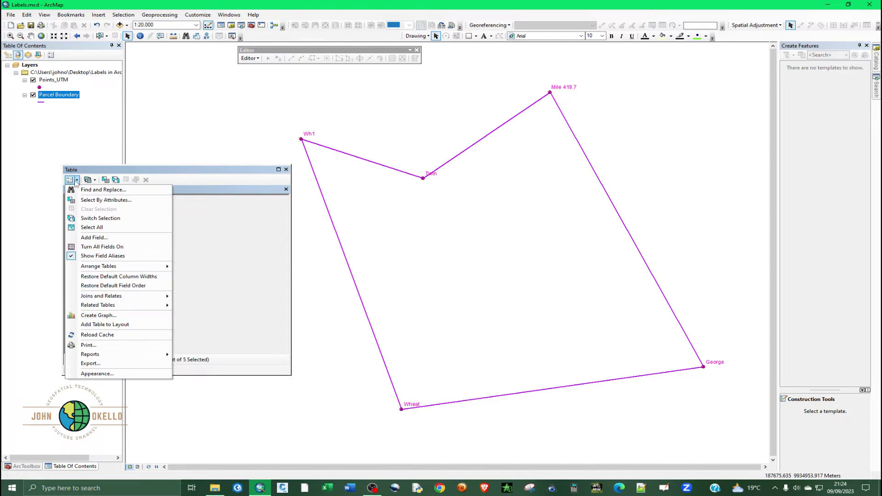
click(94, 238)
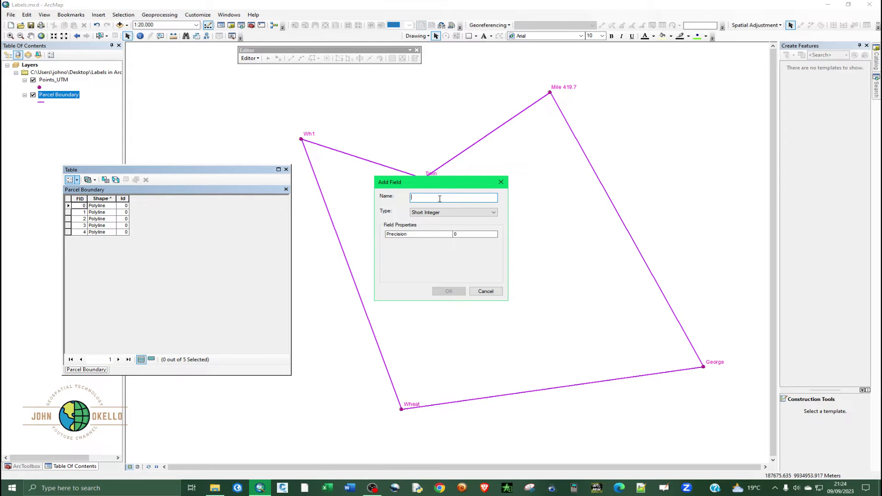
text(Direction)
click(468, 213)
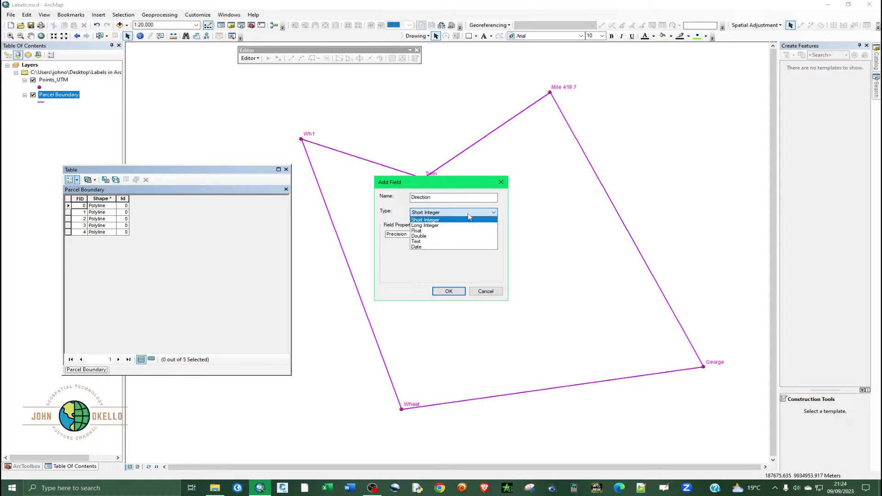
click(432, 241)
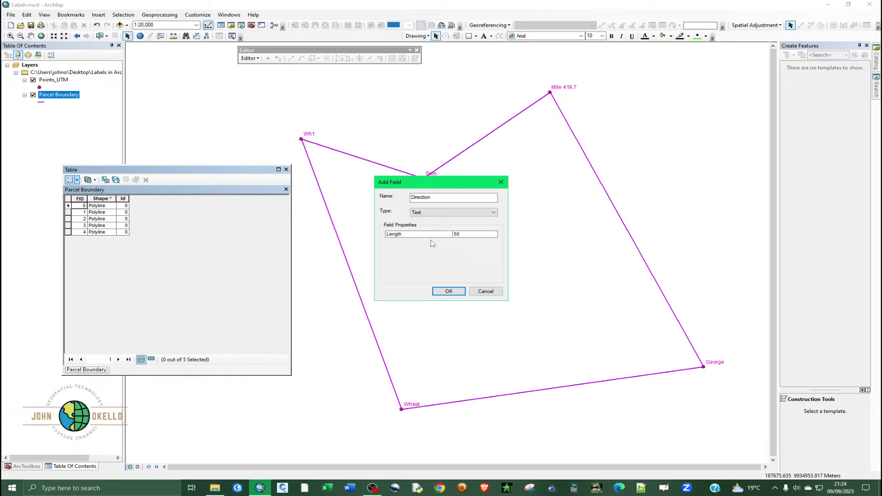
click(464, 235)
click(449, 292)
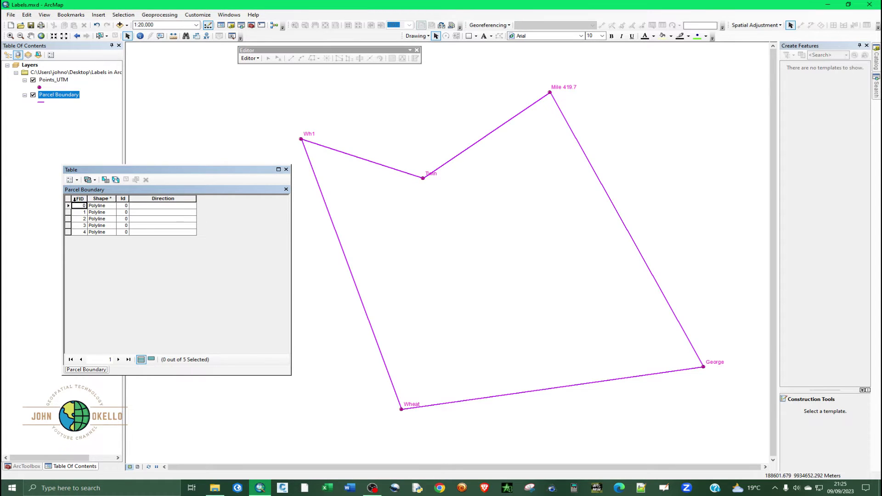
Add a Double field named Distance to the Parcel Boundary table, with precision and scale 0.
click(71, 180)
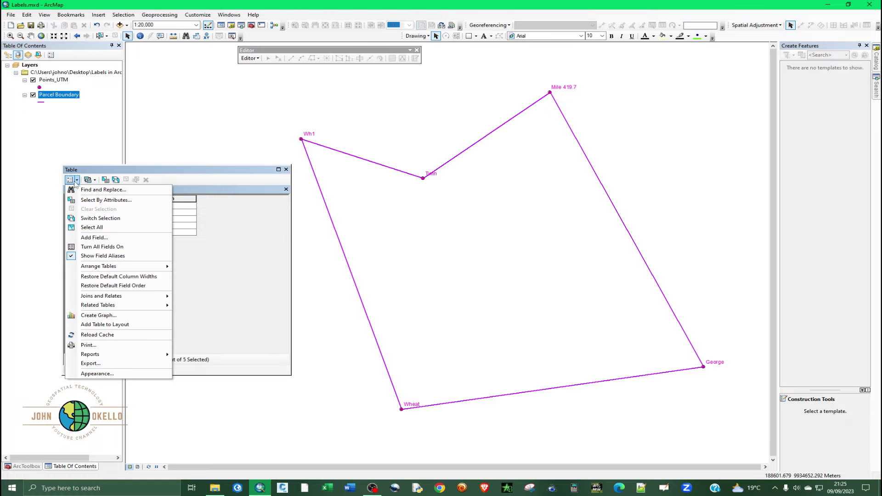
click(107, 238)
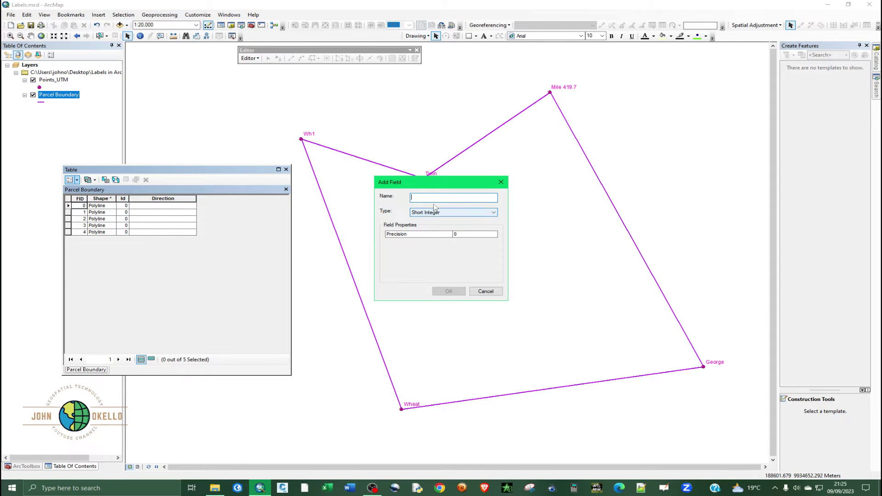
text(Distance)
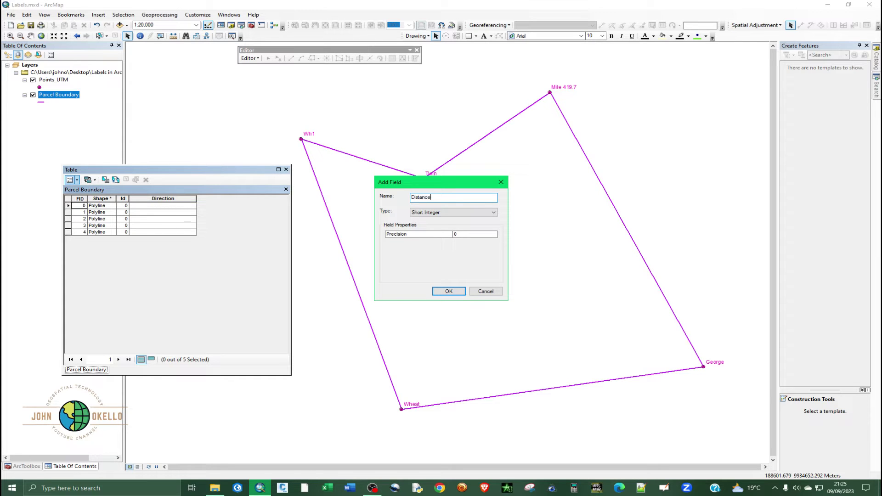
click(441, 212)
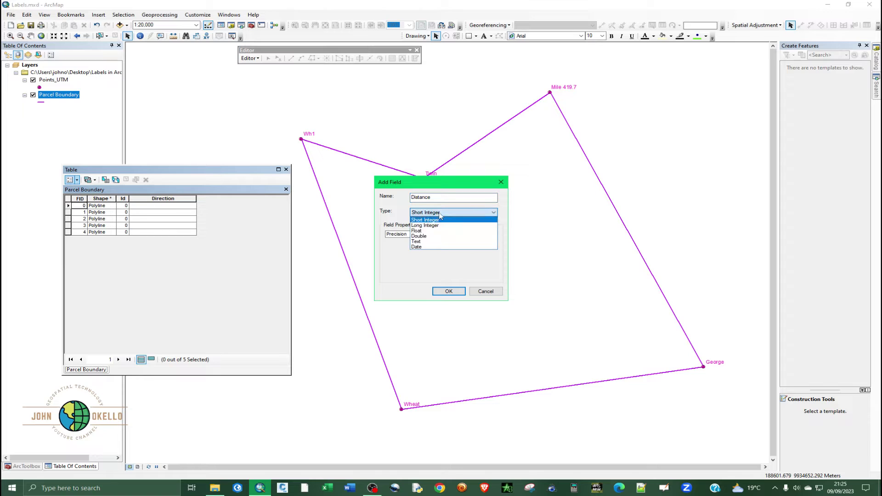
click(437, 236)
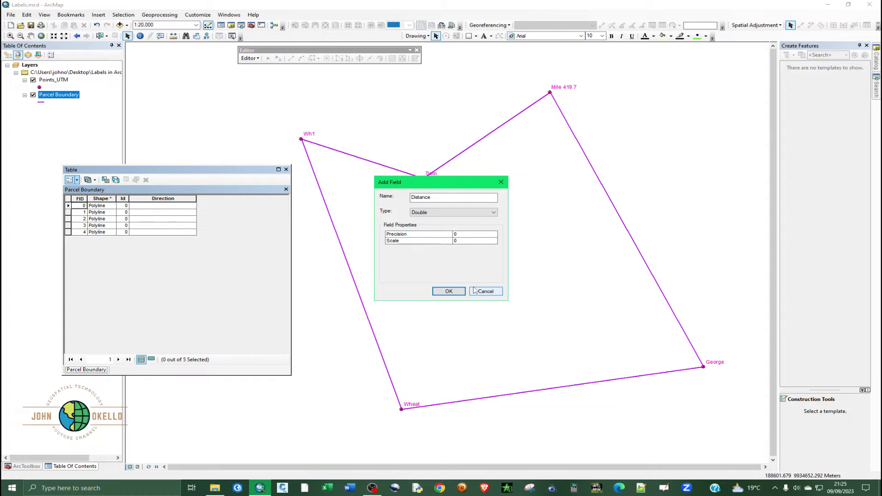
click(440, 293)
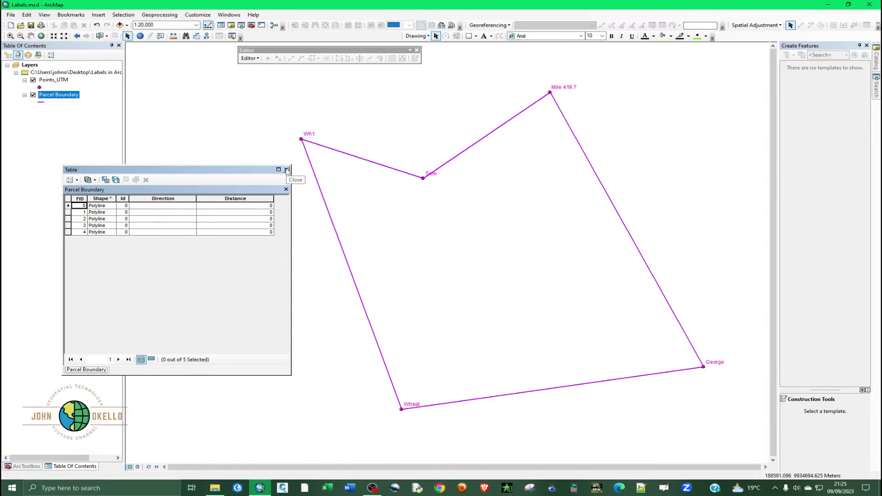
Calculate the Distance field's geometry as Length in Meters, using the data source's coordinate system.
click(231, 199)
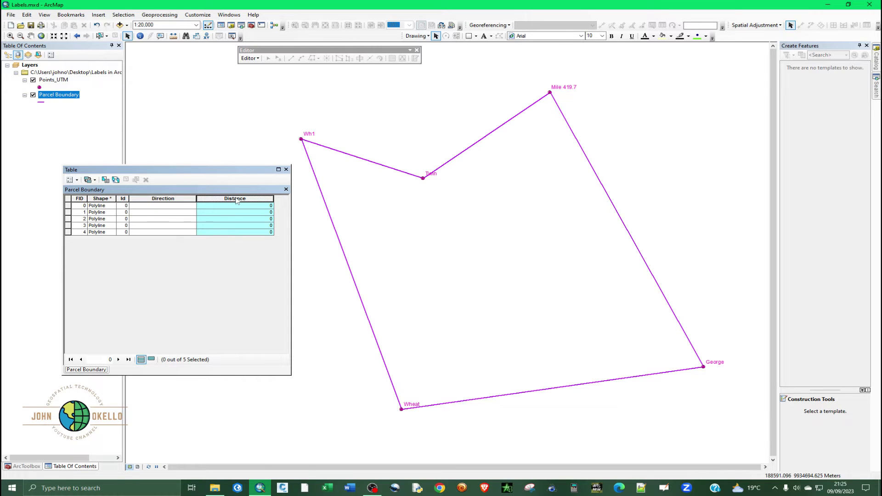
right_click(236, 200)
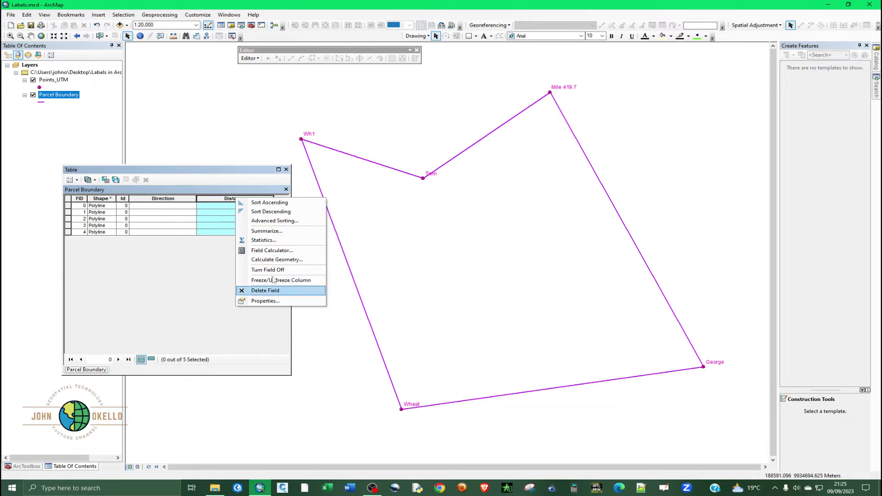
click(274, 261)
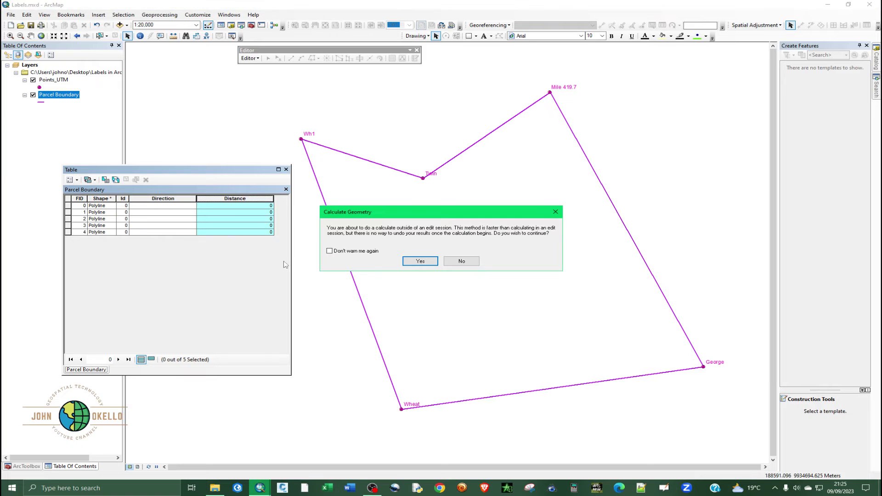
click(416, 263)
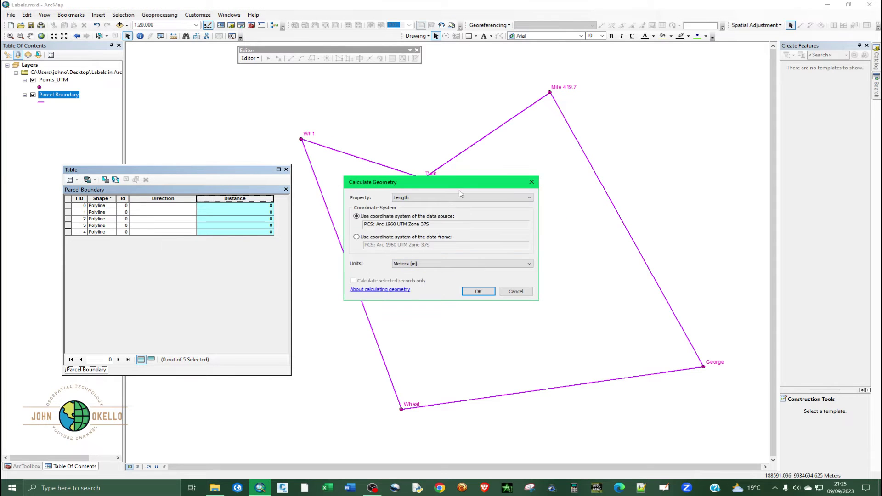
click(425, 201)
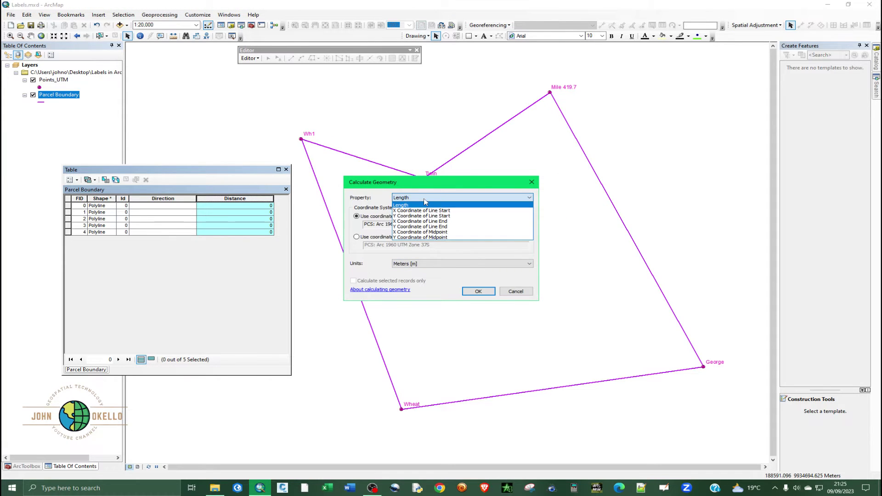
click(424, 202)
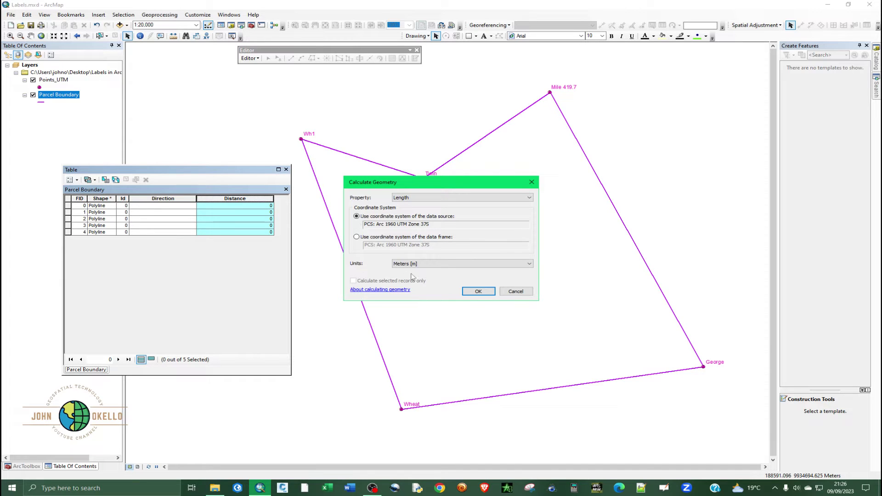
click(427, 265)
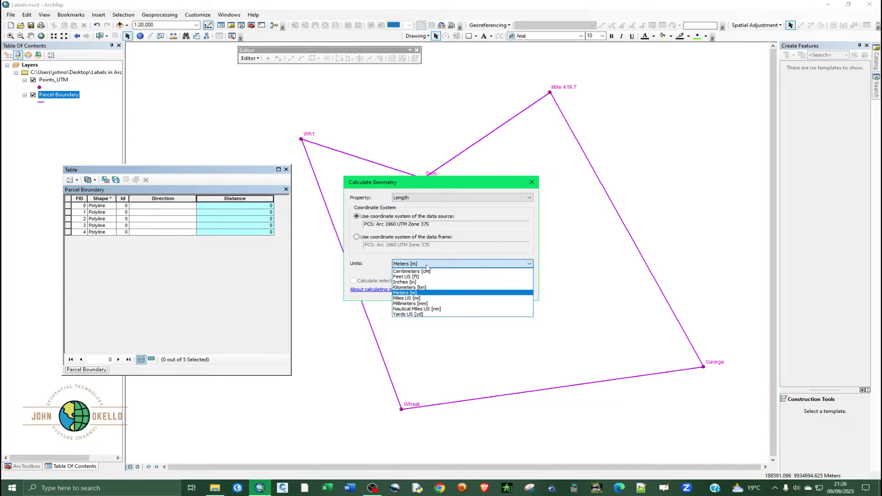
click(427, 266)
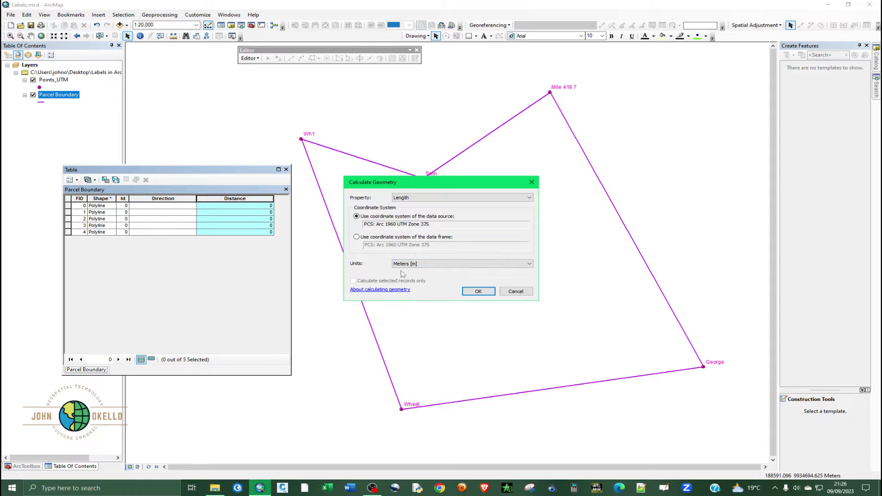
click(478, 291)
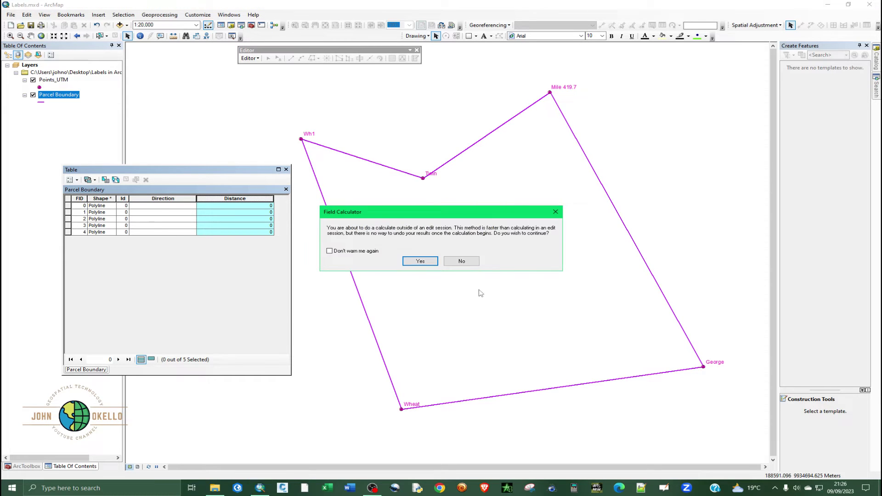
click(420, 262)
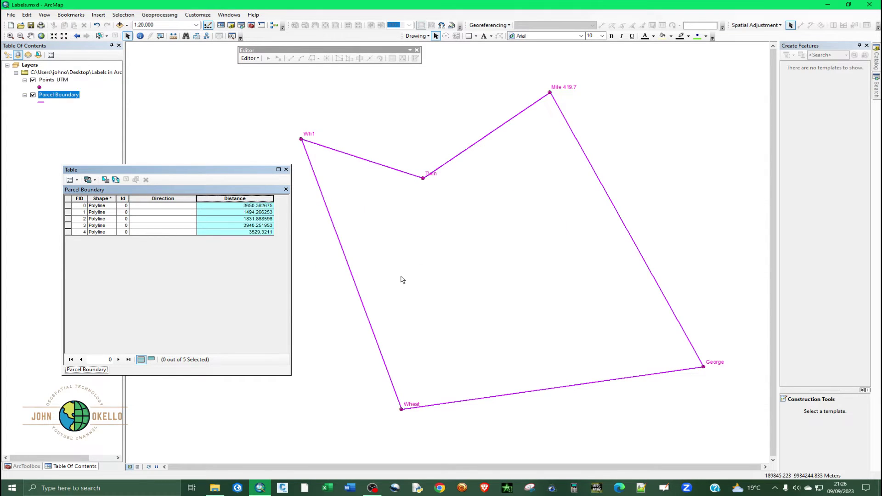
Set the Distance field's number format to two decimal places and close the Parcel Boundary table.
click(244, 214)
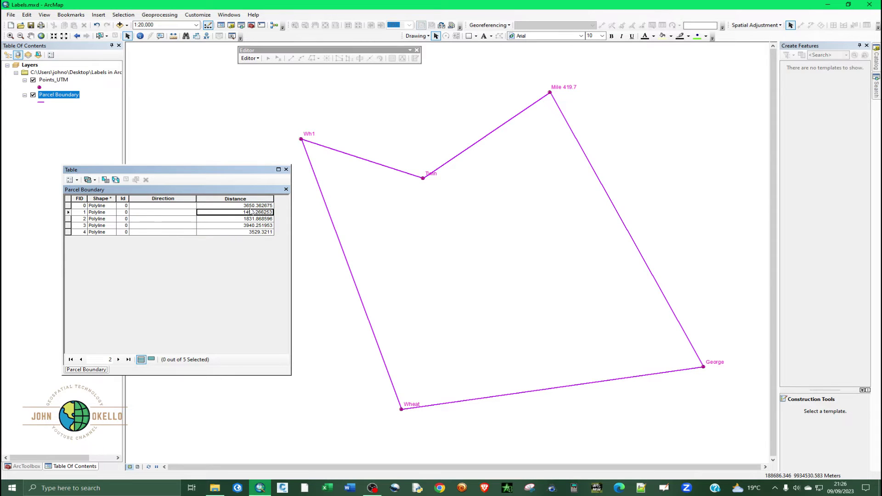
click(245, 199)
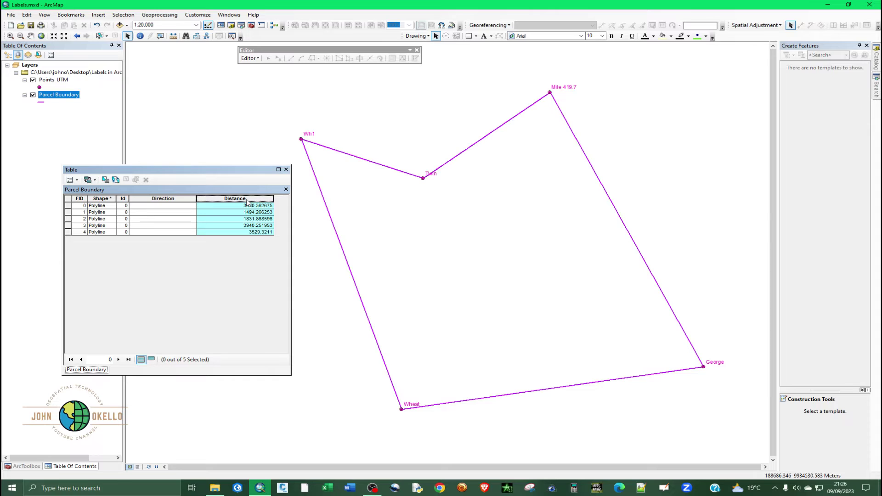
right_click(246, 203)
click(268, 302)
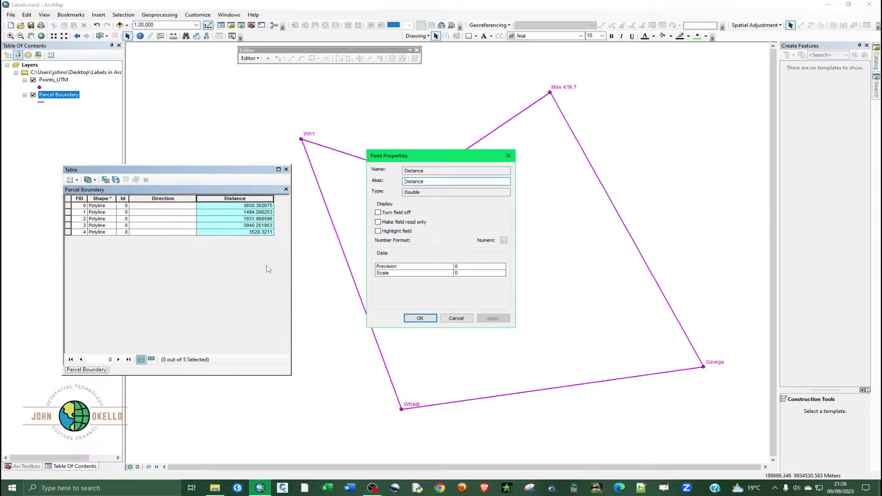
click(504, 240)
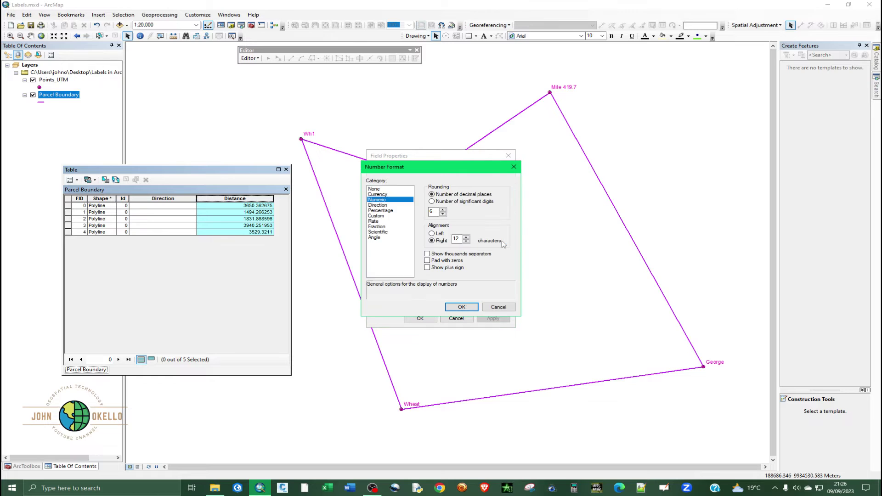
click(514, 166)
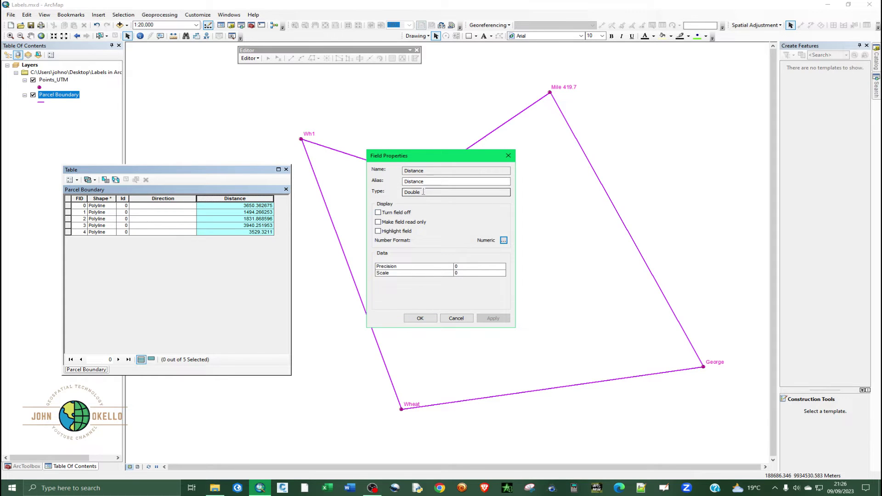
click(503, 241)
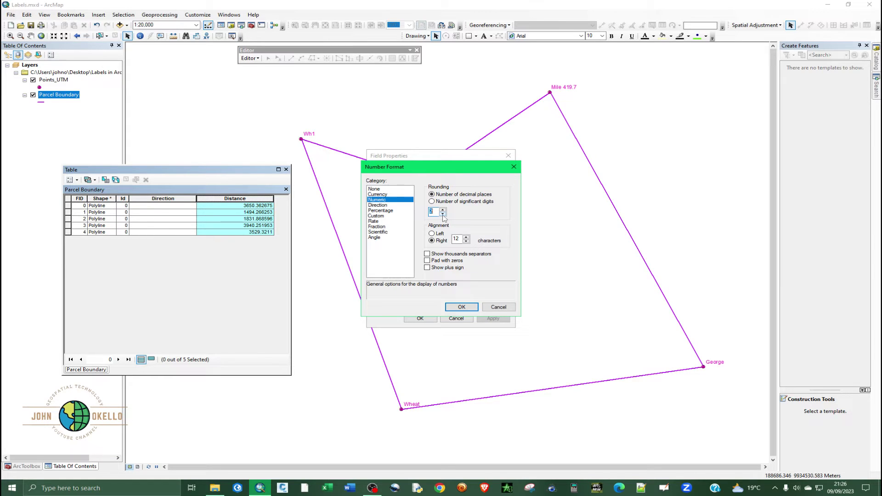
click(461, 307)
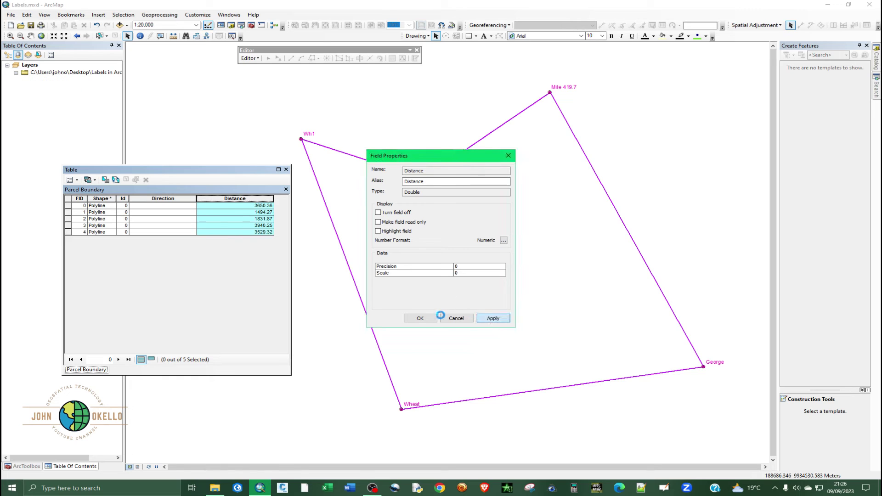
click(415, 319)
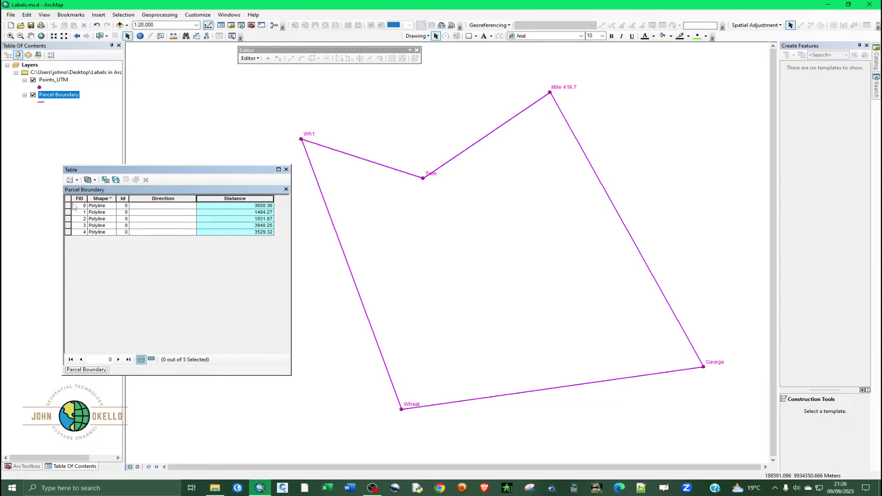
click(184, 189)
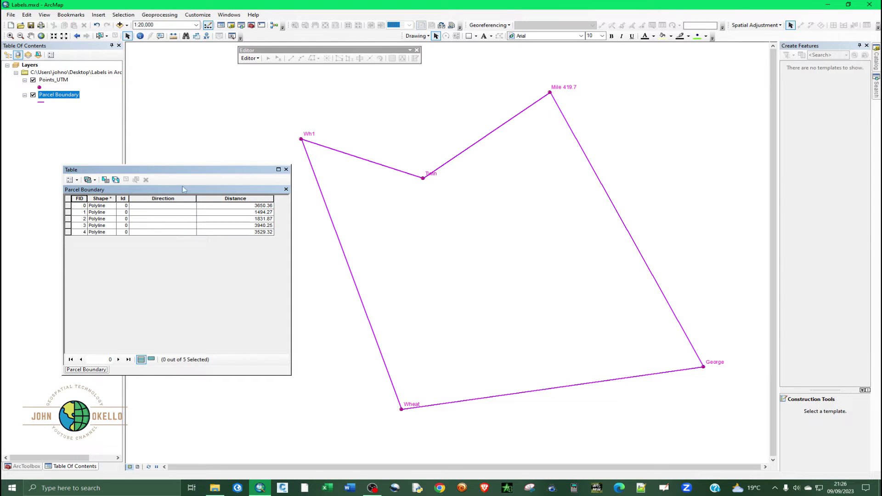
click(285, 170)
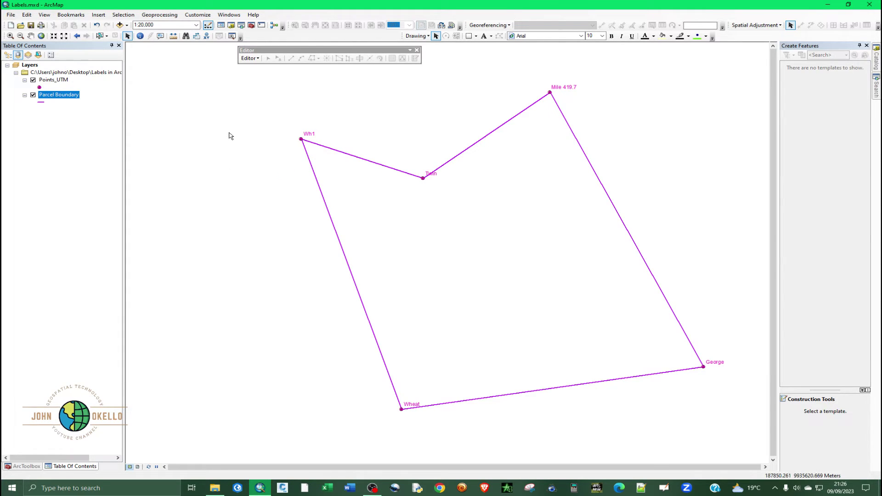
Configure the editing options' angular units as North Azimuth in Degrees Minutes Seconds with 0 decimal places.
click(251, 59)
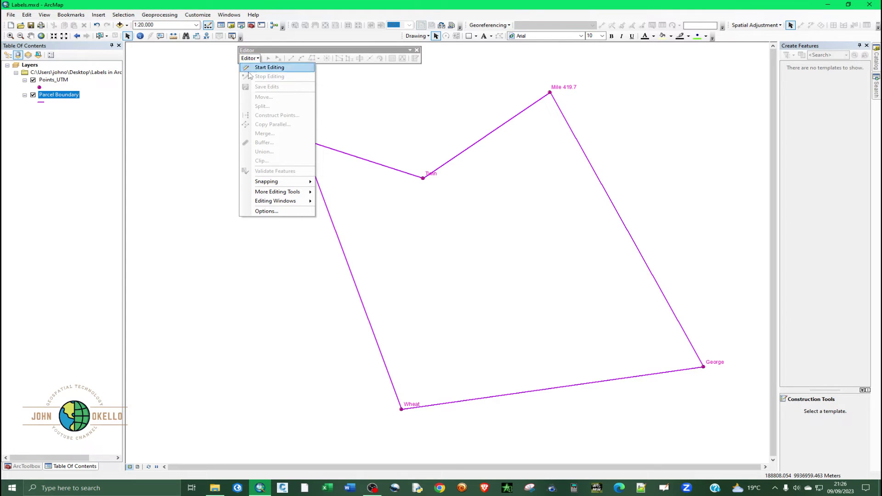
click(269, 212)
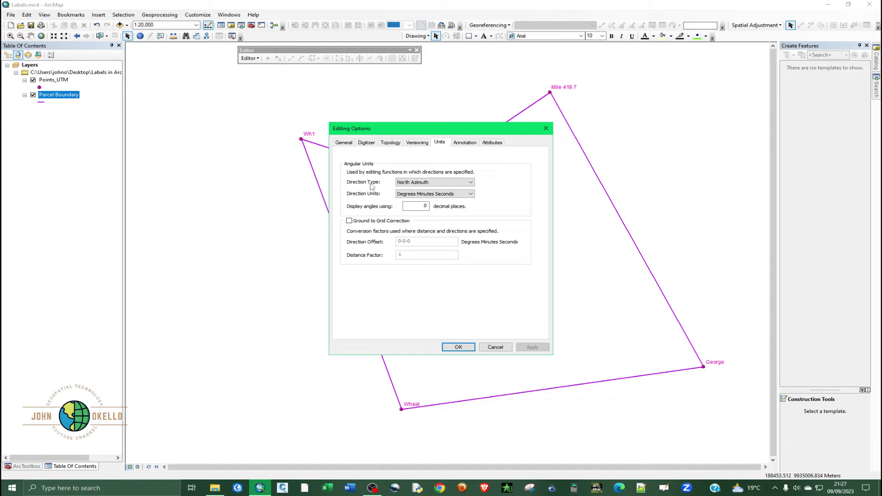
click(422, 184)
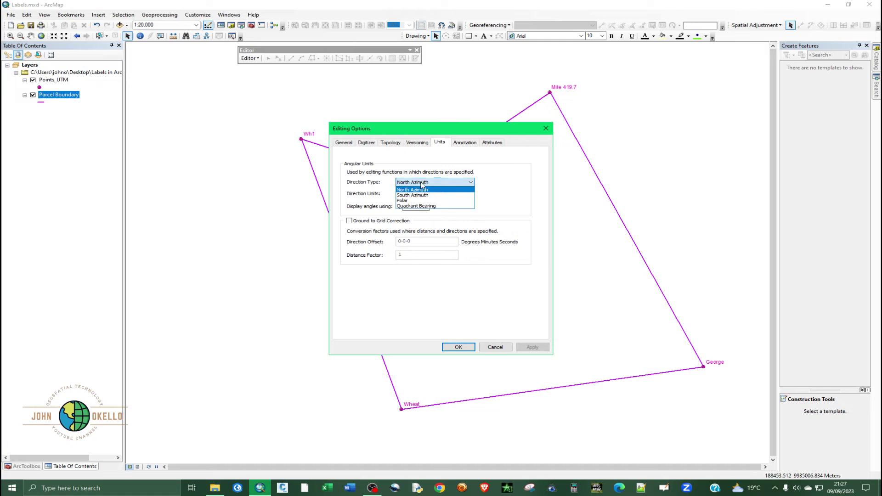
click(423, 185)
click(422, 184)
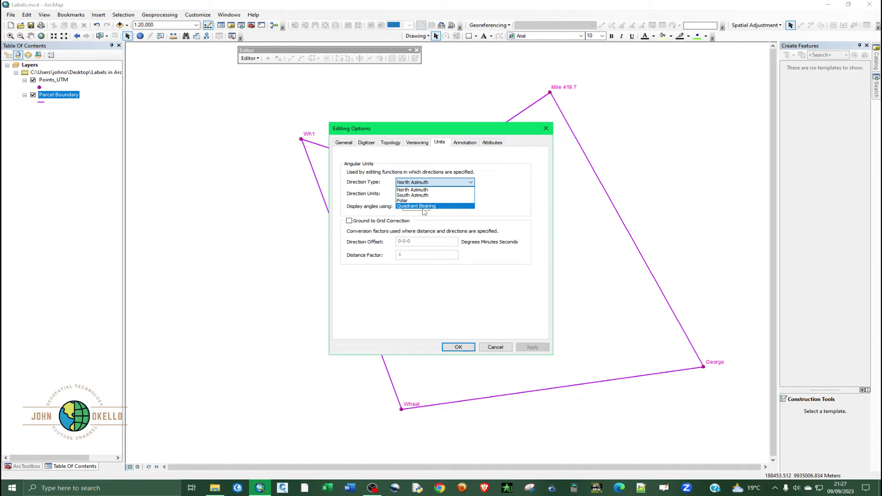
click(423, 183)
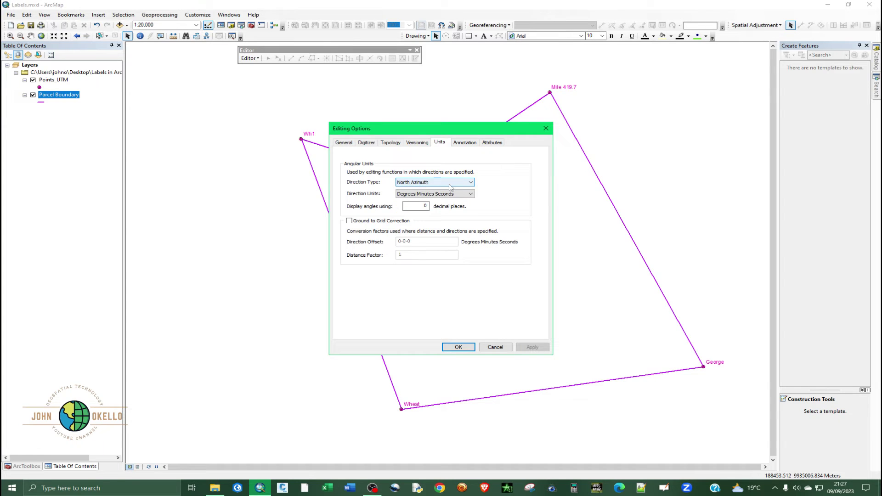
click(423, 196)
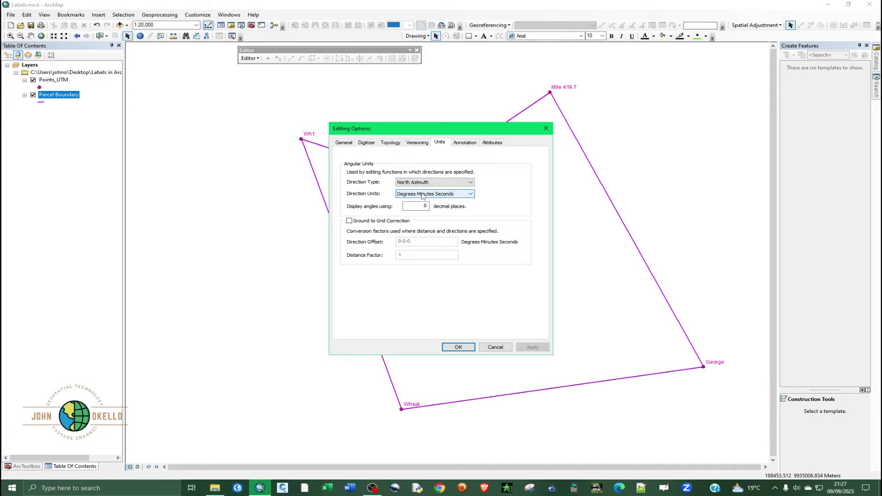
click(423, 195)
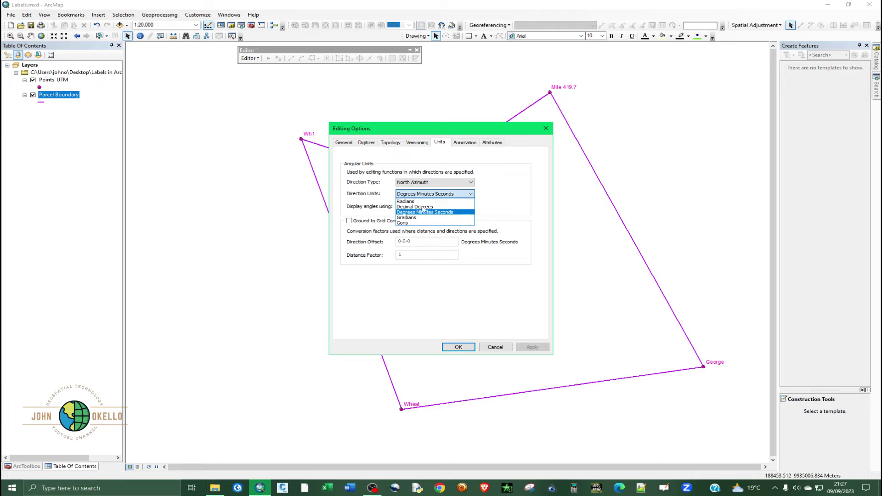
click(424, 212)
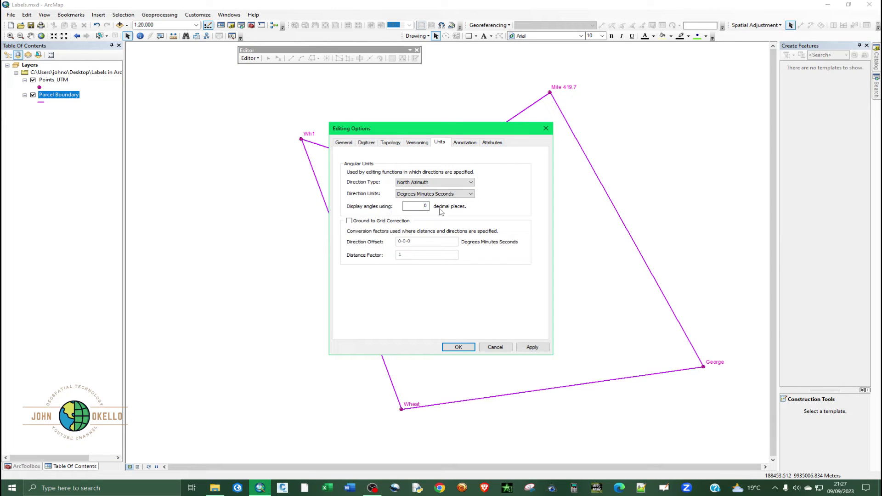
click(532, 348)
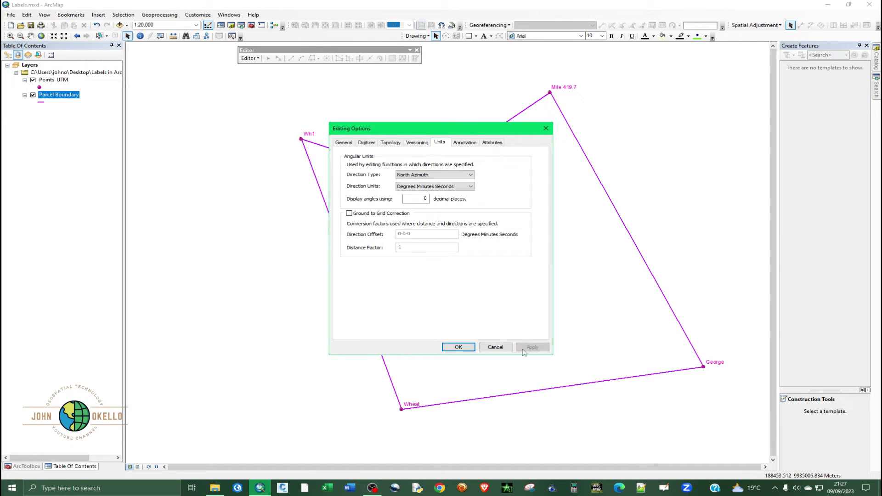
click(458, 347)
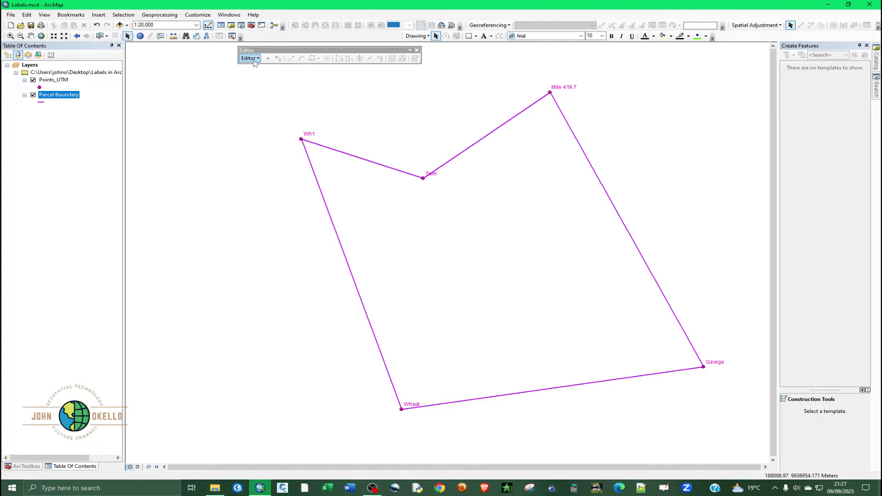
Review the Direction field in the Parcel Boundary attribute table, then close the table.
right_click(61, 97)
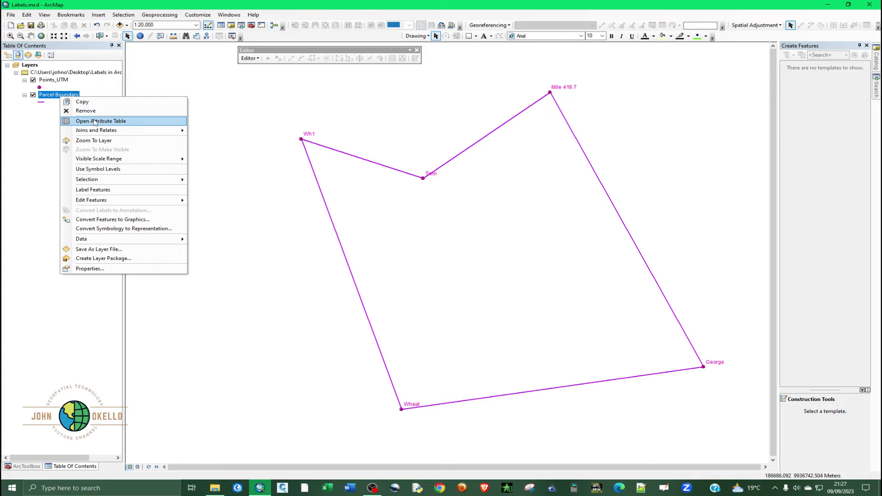
click(95, 121)
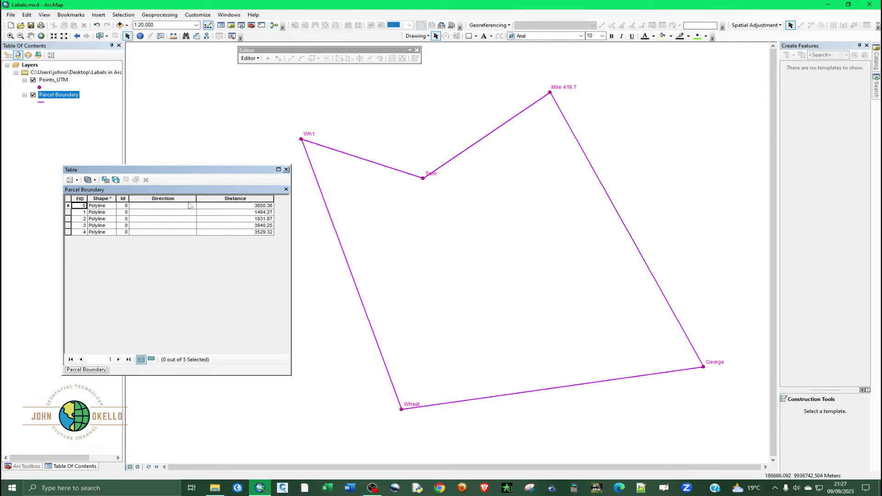
click(286, 170)
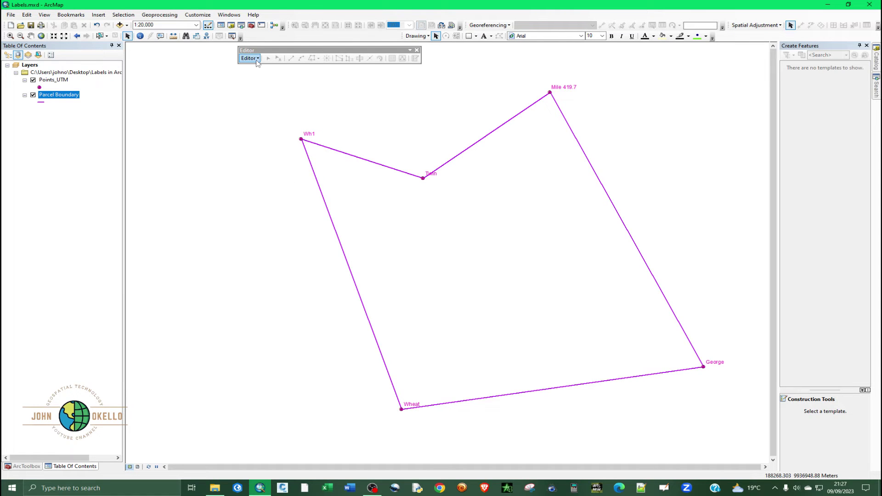
Hide the Editor toolbar and show it again.
click(256, 55)
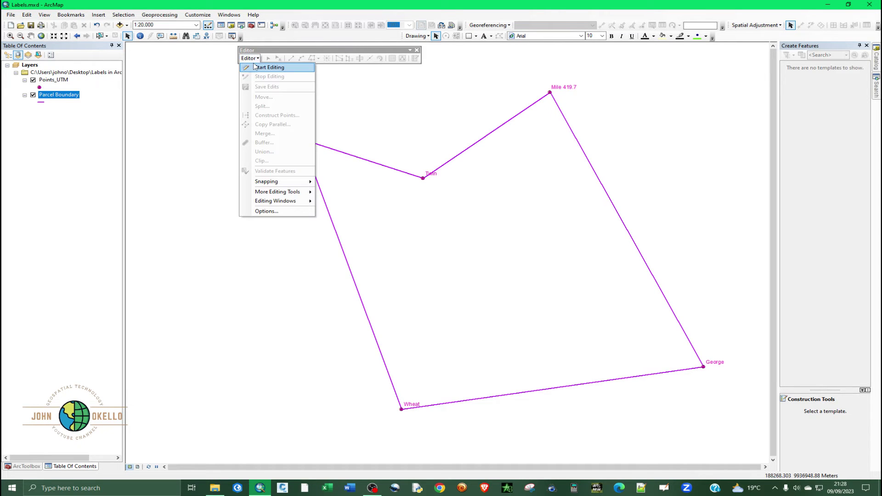
click(256, 60)
mouse_move(279, 51)
mouse_down()
mouse_move(276, 40)
mouse_move(251, 59)
mouse_move(284, 61)
mouse_up()
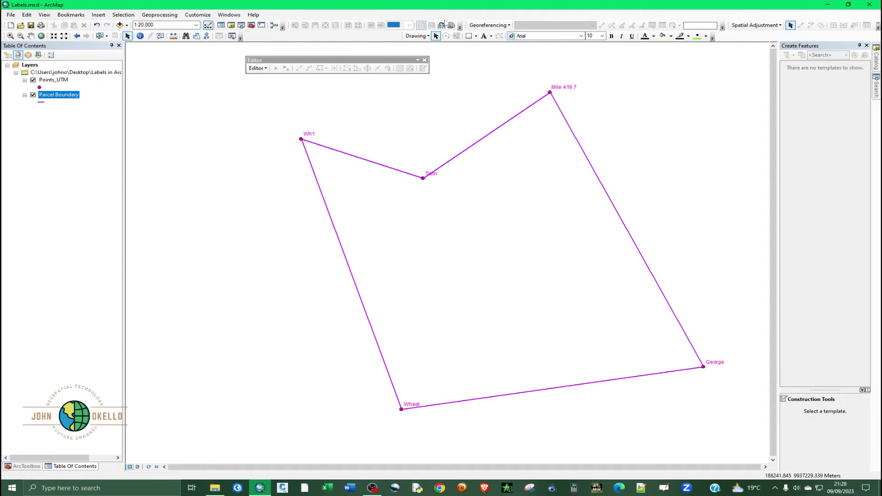
right_click(493, 19)
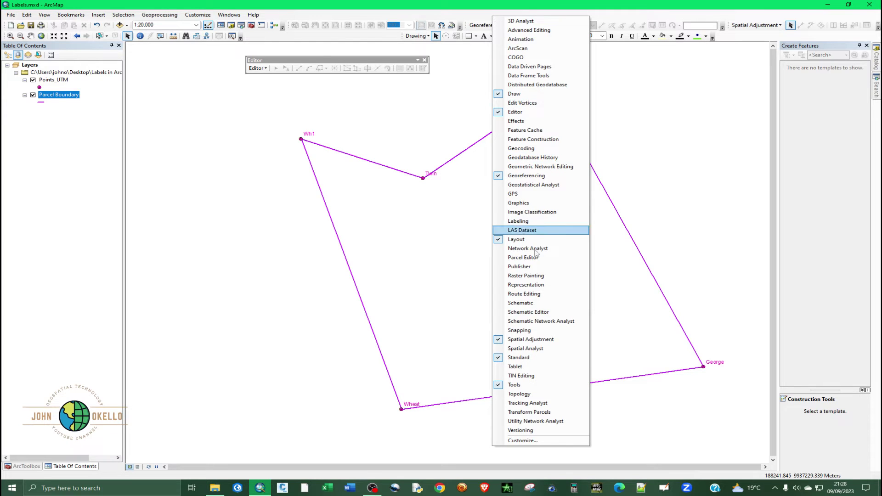
click(499, 112)
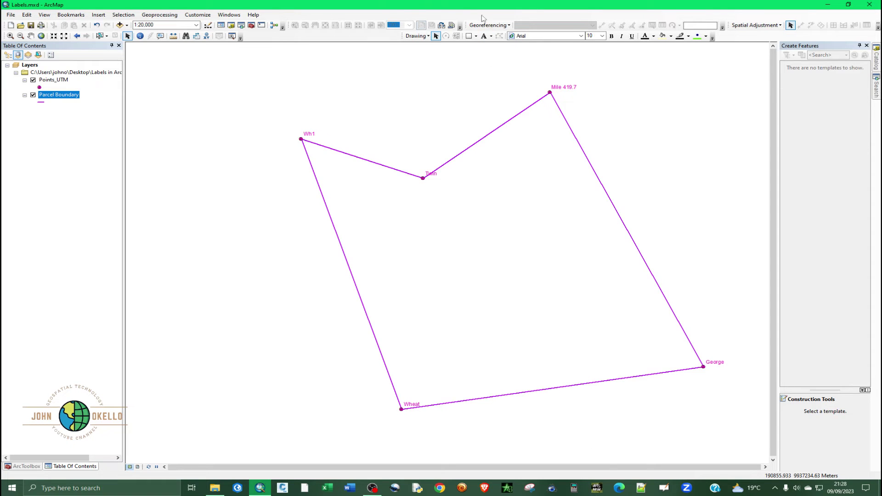
right_click(482, 18)
click(500, 114)
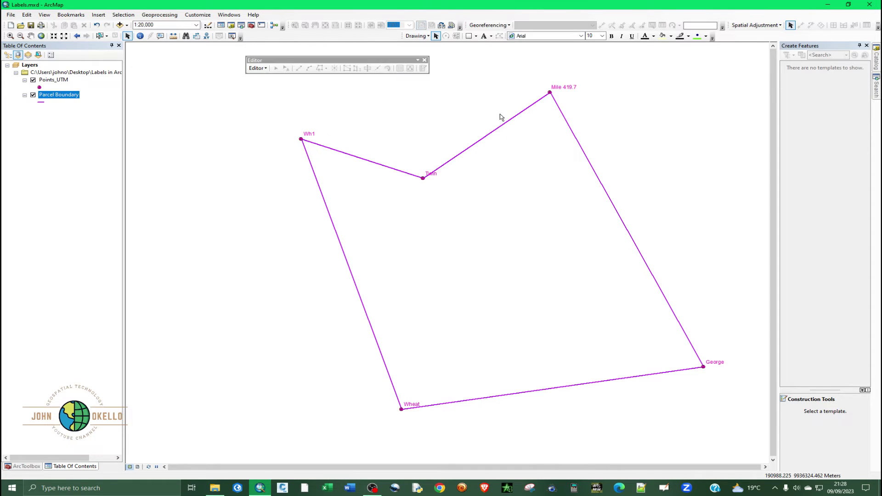
Move the Editor toolbar further from the parcel lines and start an edit session.
drag(318, 60, 267, 60)
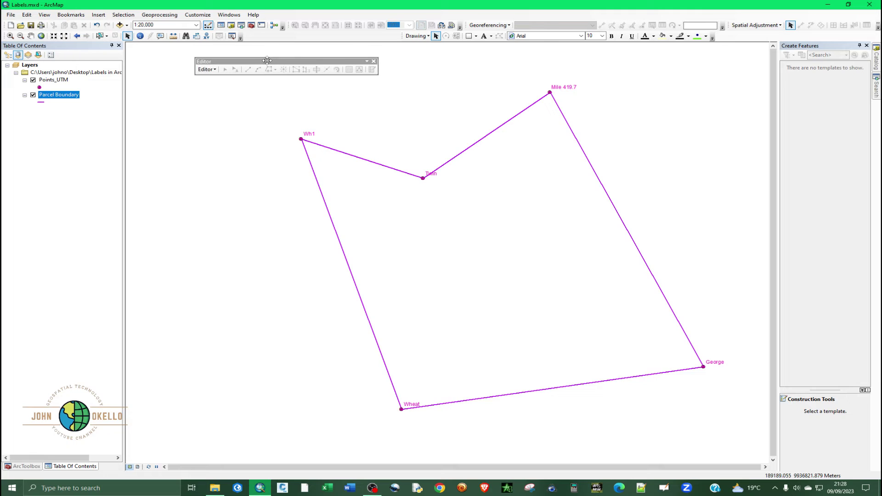
click(211, 70)
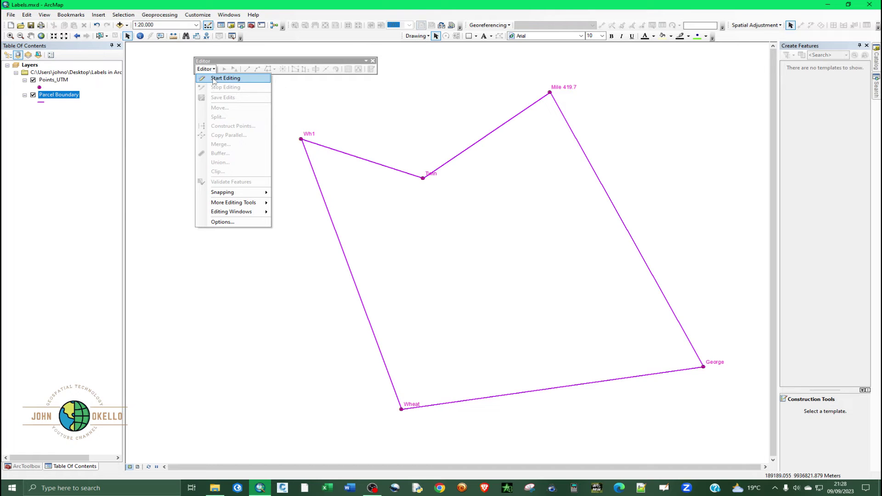
click(225, 78)
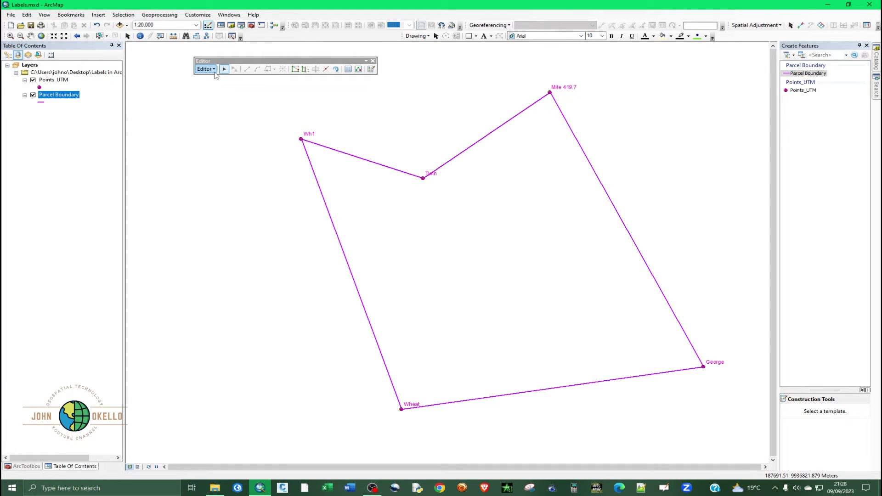
Show the COGO toolbar and place it just below the Editor toolbar.
click(205, 70)
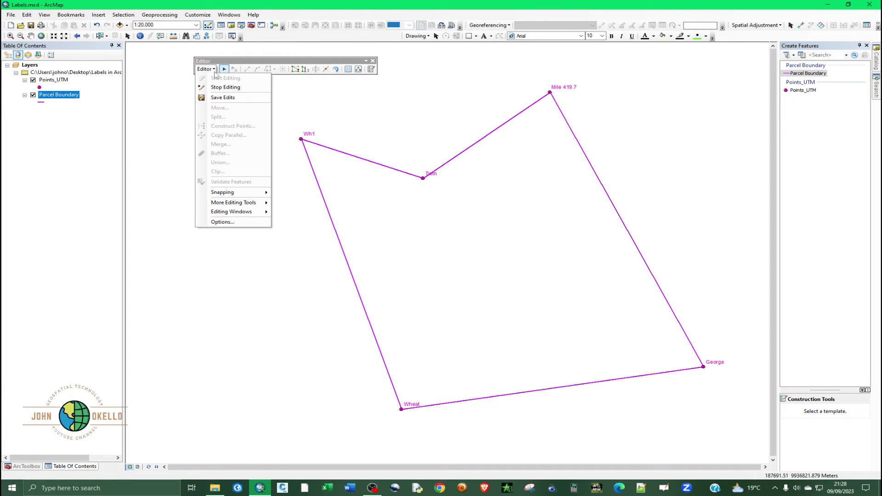
mouse_move(212, 203)
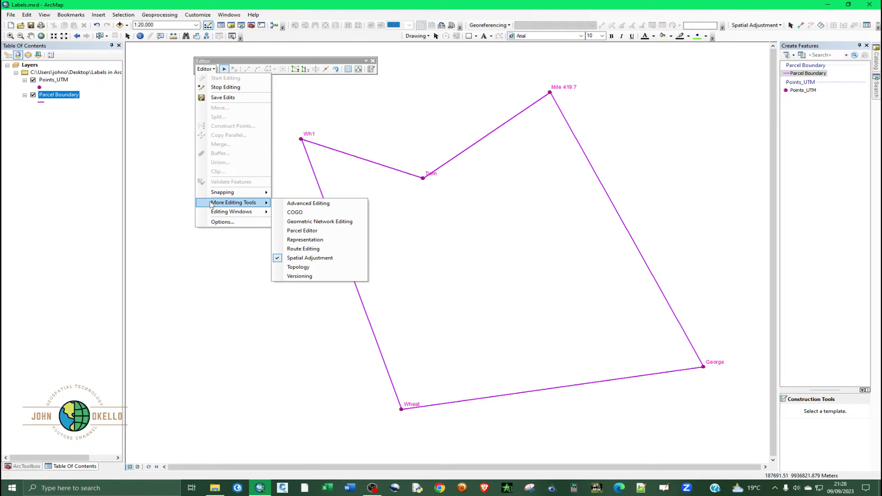
click(290, 215)
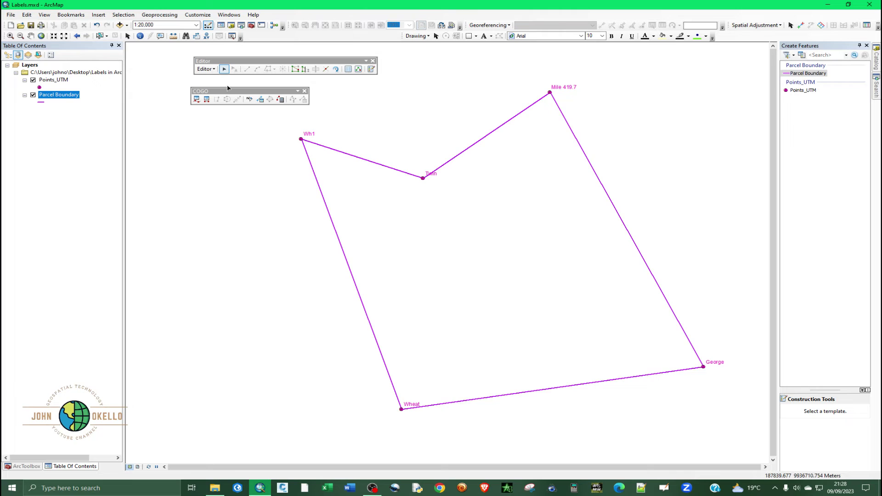
drag(227, 88, 216, 81)
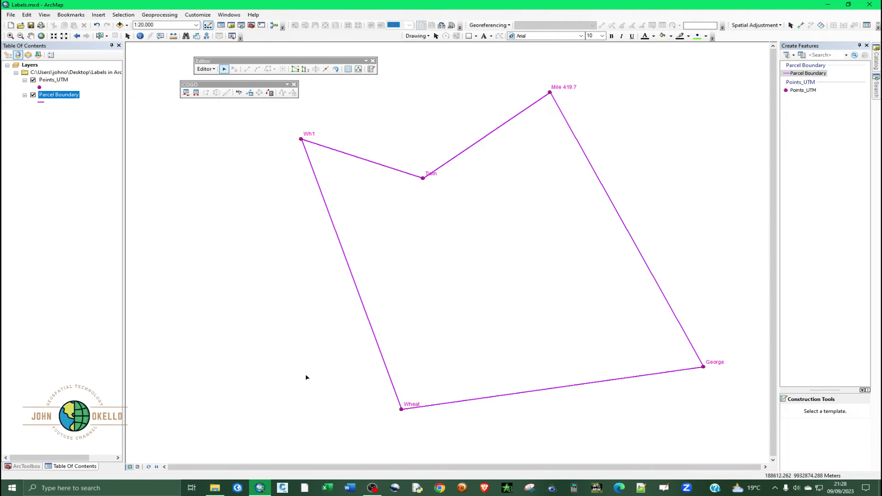
Select all five records in the Parcel Boundary attribute table and clear that selection.
right_click(69, 97)
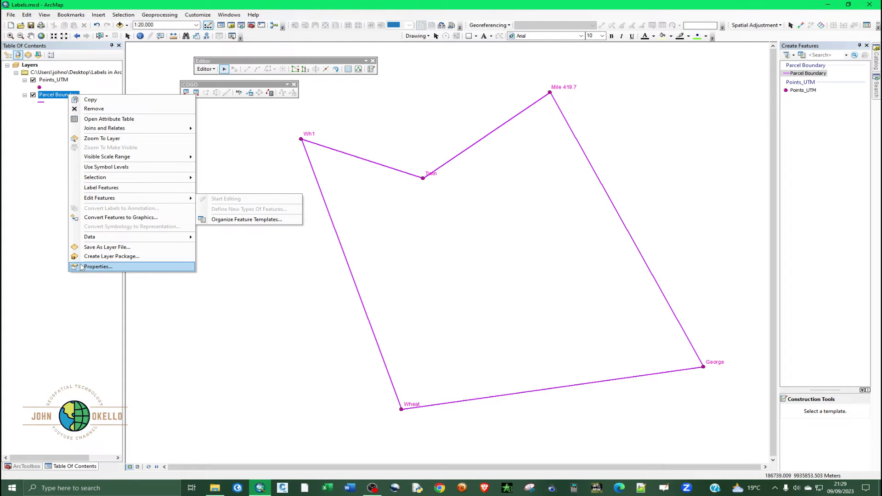
click(104, 119)
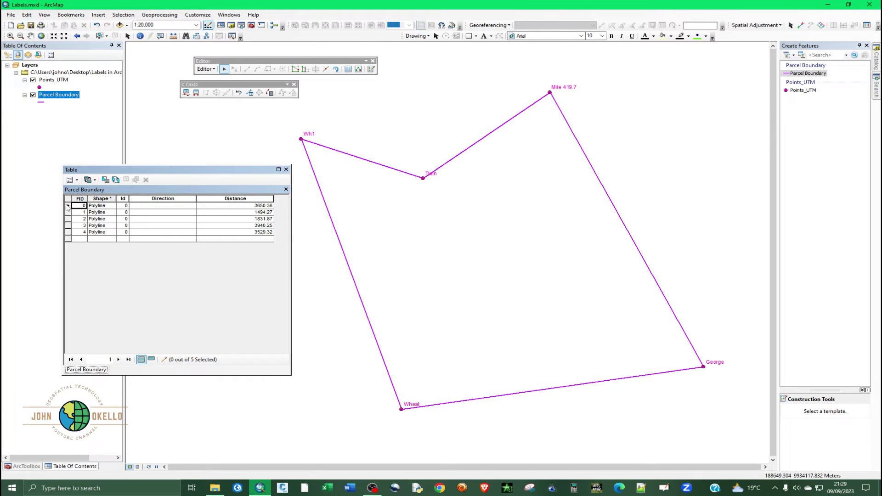
click(68, 205)
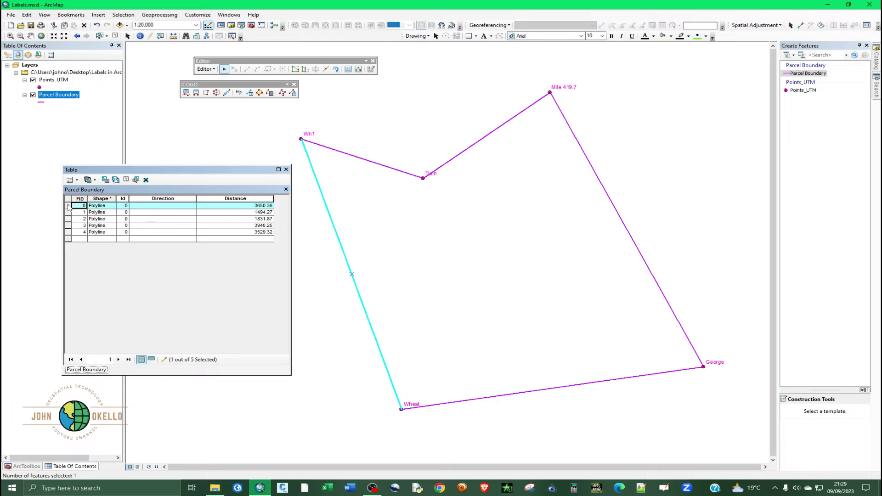
shift+click(67, 232)
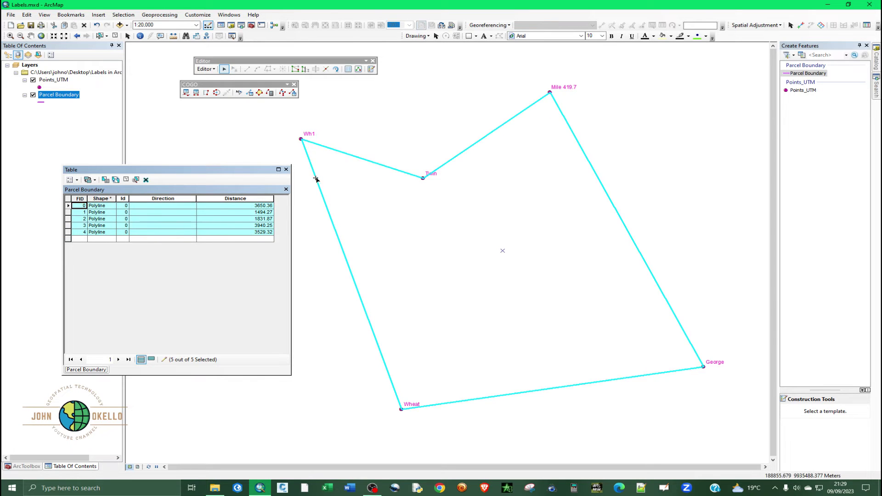
click(68, 199)
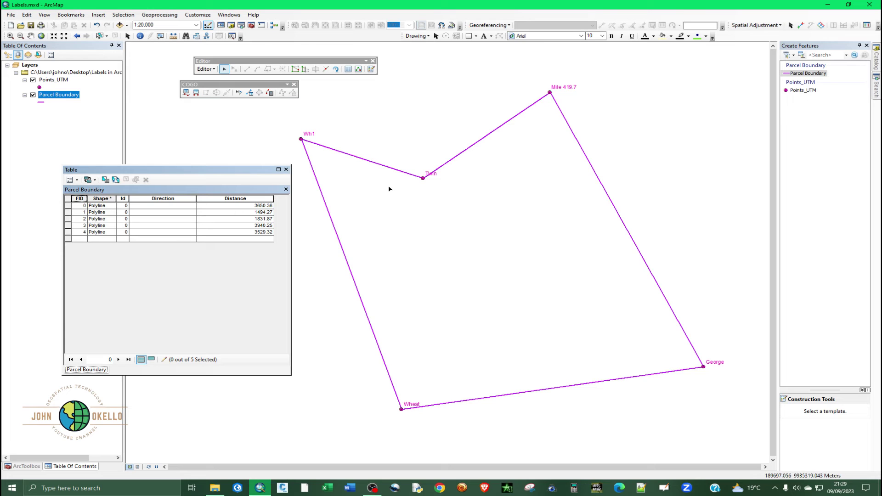
Select all five parcel boundary lines on the map and close the attribute table.
drag(376, 156, 384, 195)
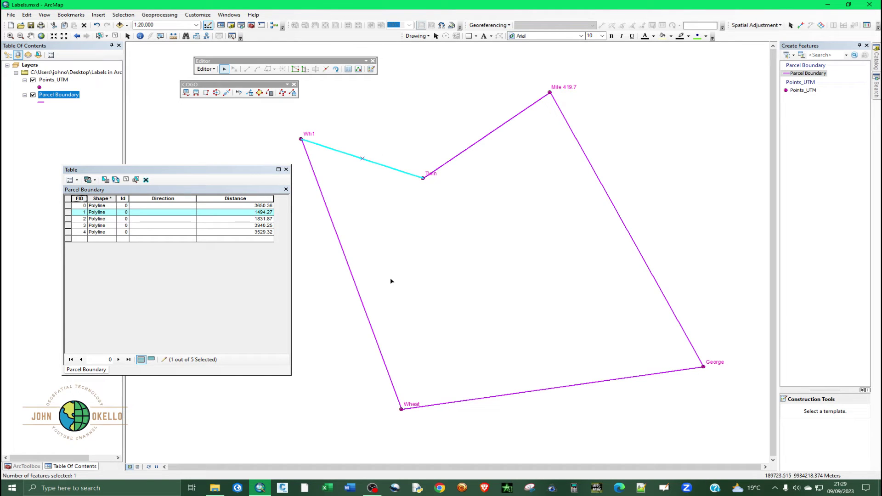
drag(388, 280, 341, 271)
drag(500, 157, 466, 119)
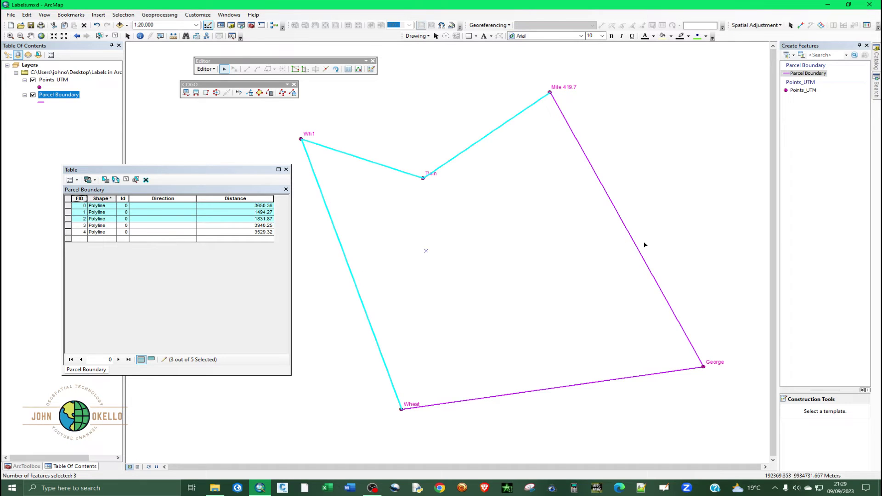
drag(594, 228, 652, 238)
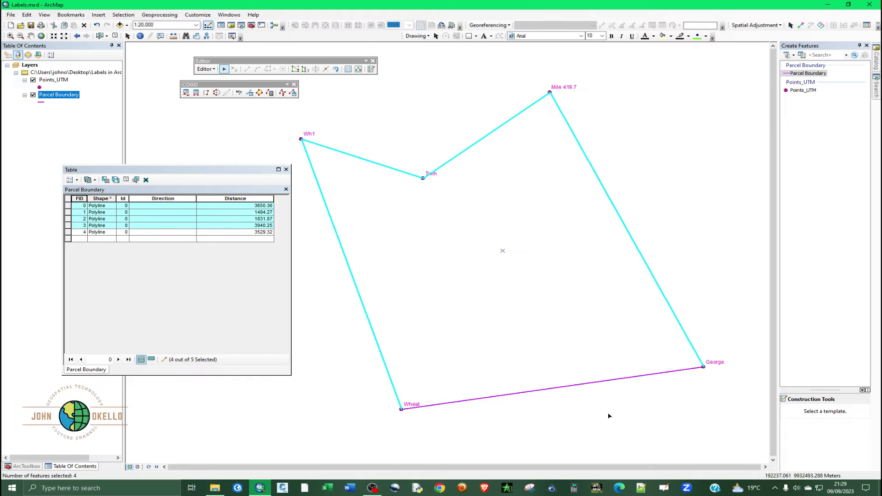
drag(609, 416, 570, 364)
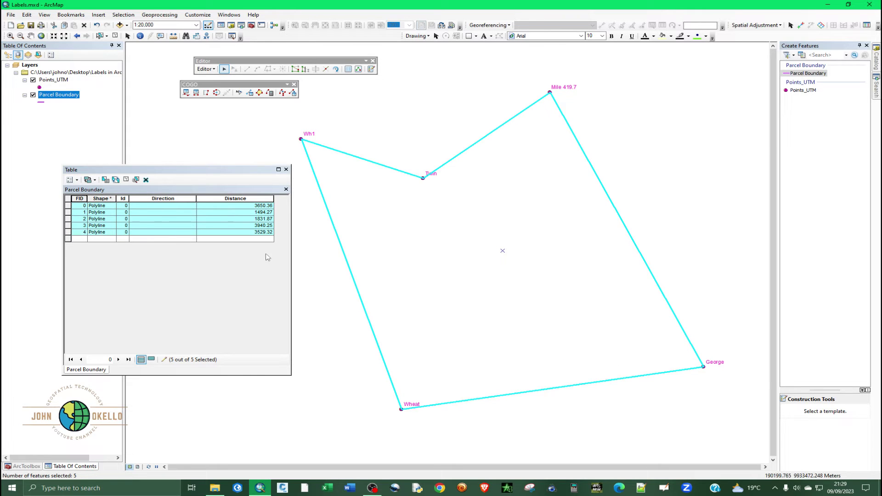
click(285, 169)
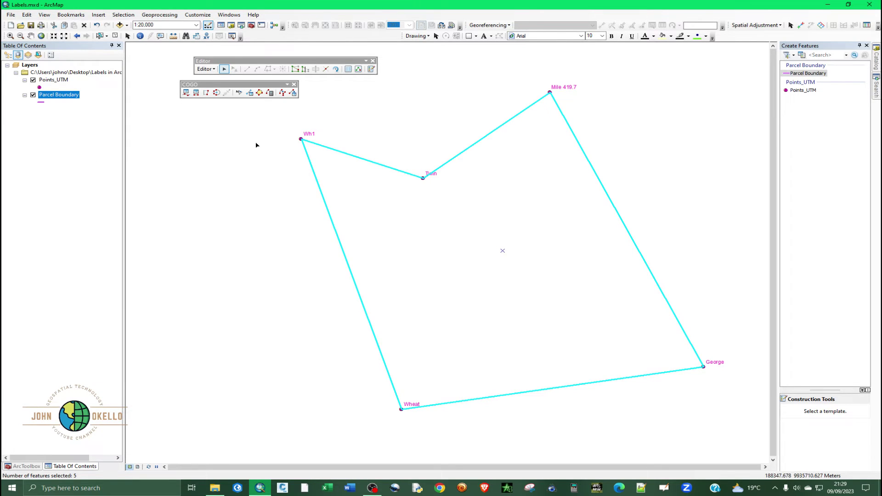
Update the COGO attributes of the selected boundary lines and reopen the Parcel Boundary attribute table to check the Direction field.
click(293, 93)
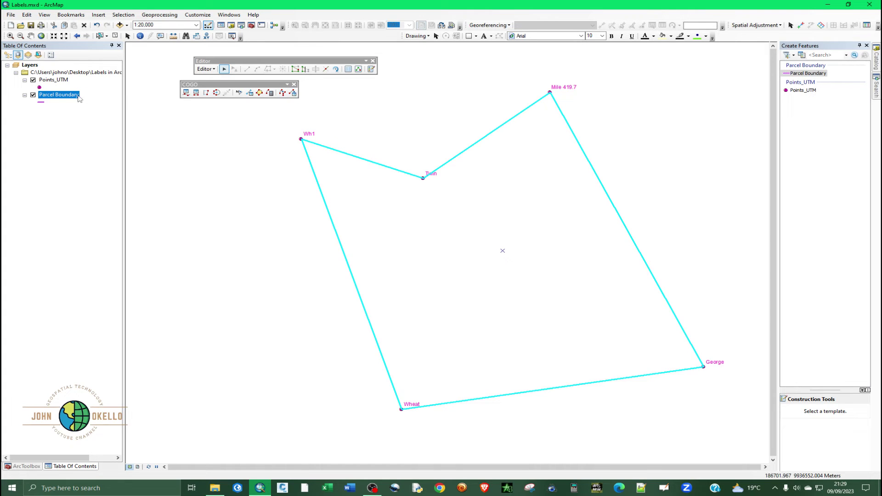
right_click(66, 98)
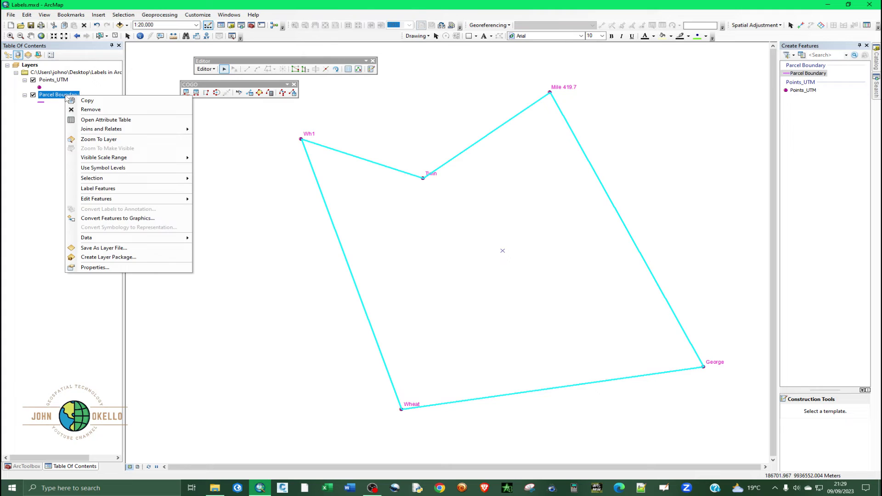
click(89, 120)
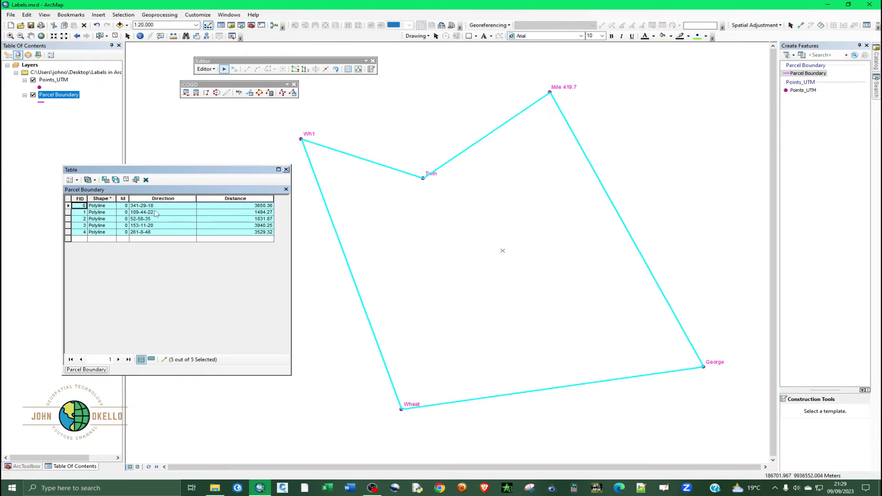
Stop editing, close the COGO toolbar and dock the Editor toolbar.
click(214, 69)
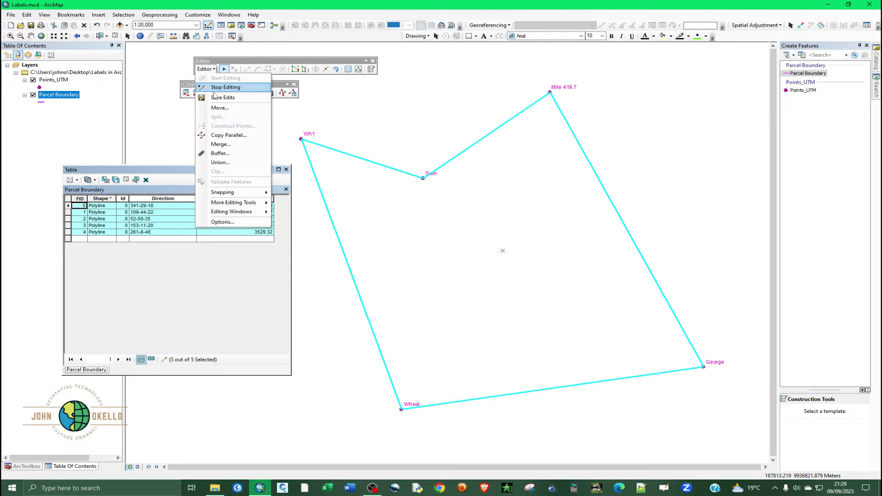
click(216, 85)
click(214, 69)
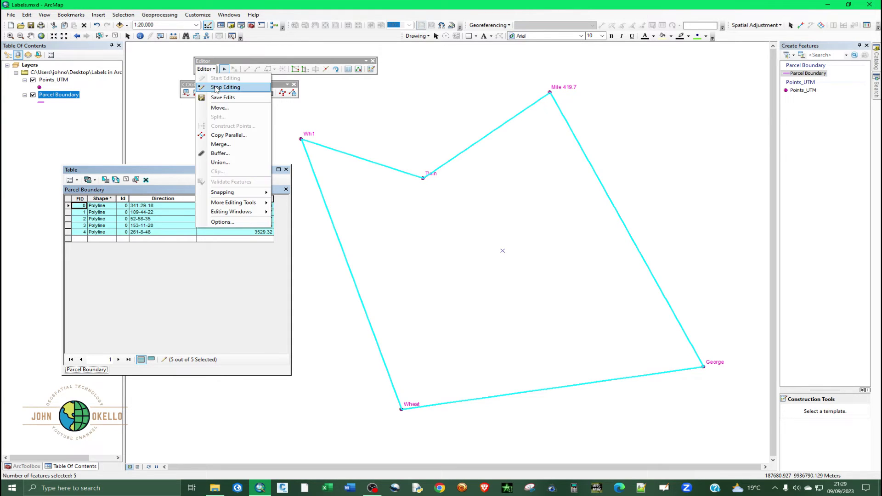
click(217, 87)
click(294, 84)
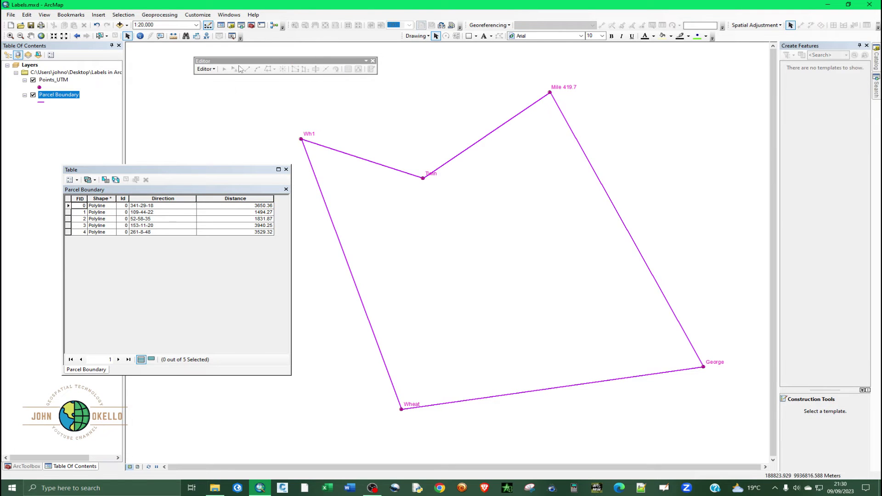
double_click(208, 60)
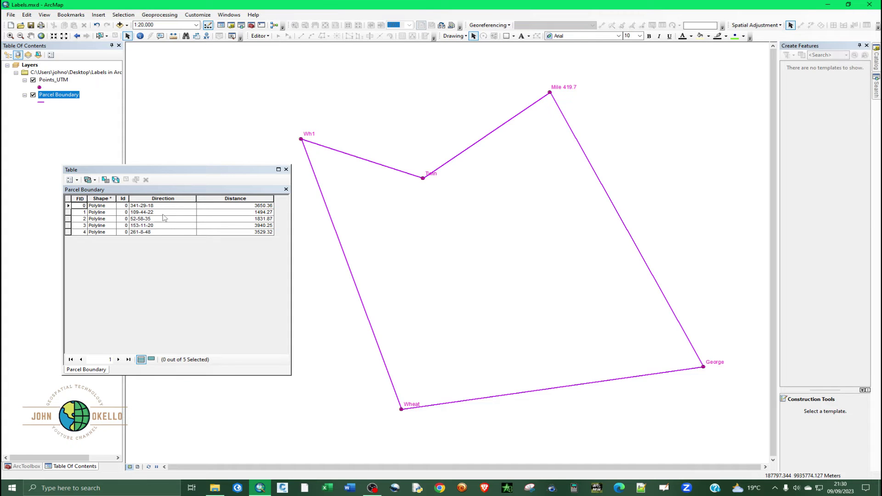
Examine how bearings and distances are written along the parcel's sides in the survey plan 251_43.jpg, and return to ArcMap.
click(215, 489)
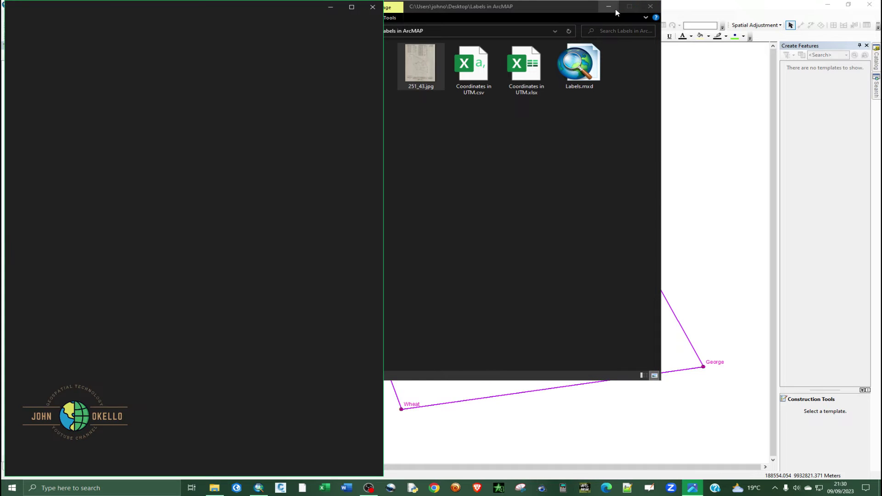
click(615, 10)
click(614, 9)
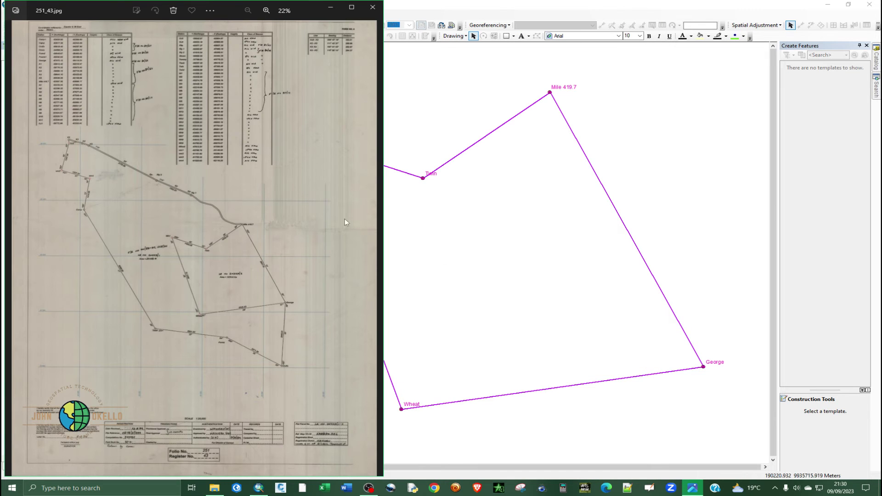
scroll(241, 293, up, 3)
scroll(260, 291, up, 3)
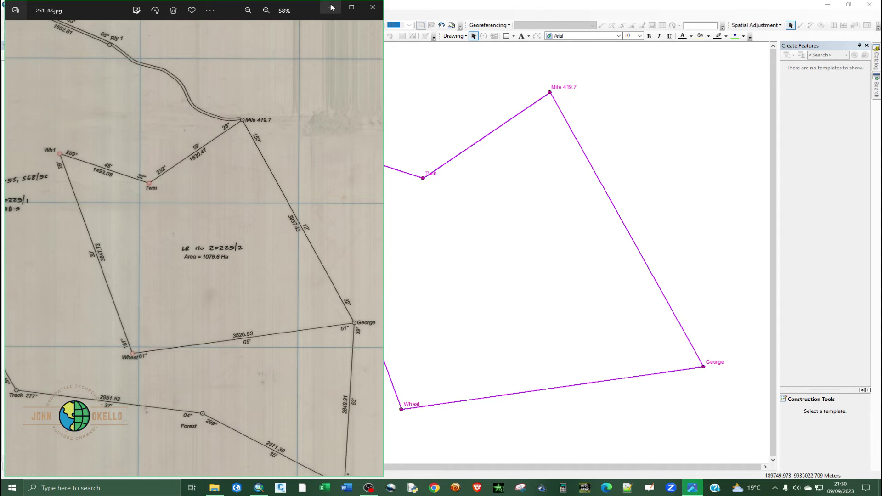
click(331, 7)
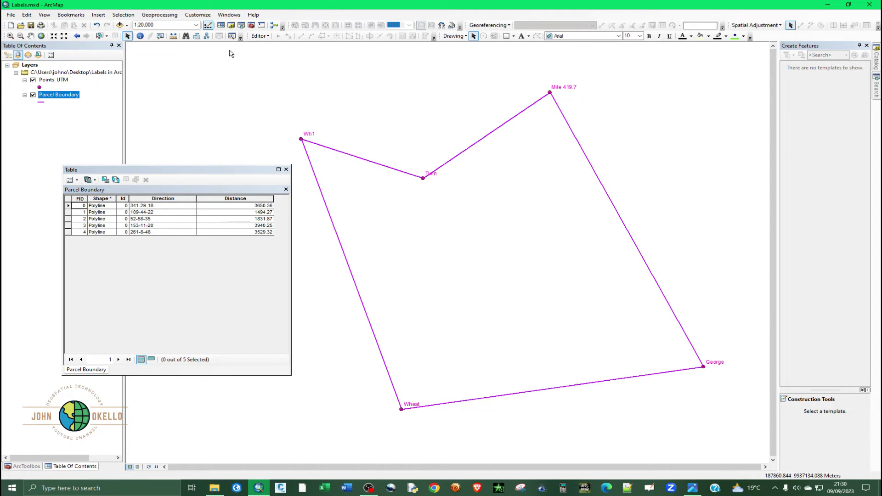
Start an edit session and rewrite the Direction of record FID 0 as 341° 29' 18".
click(259, 35)
click(271, 45)
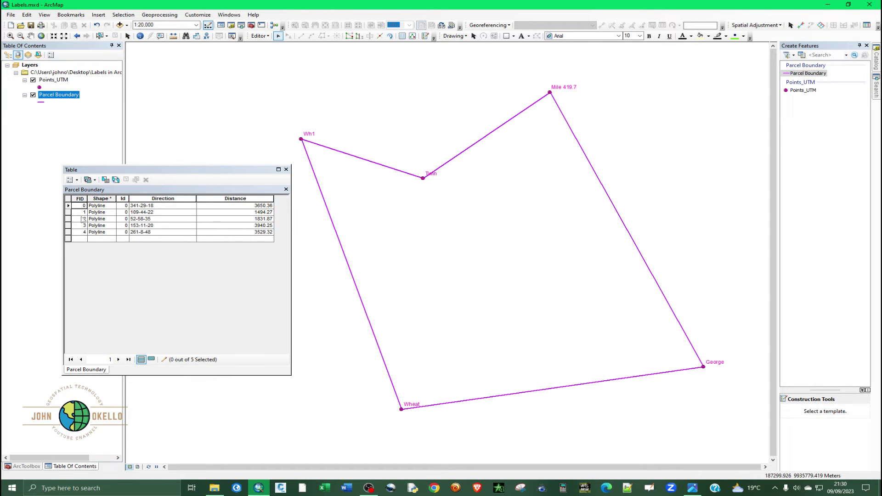
click(141, 205)
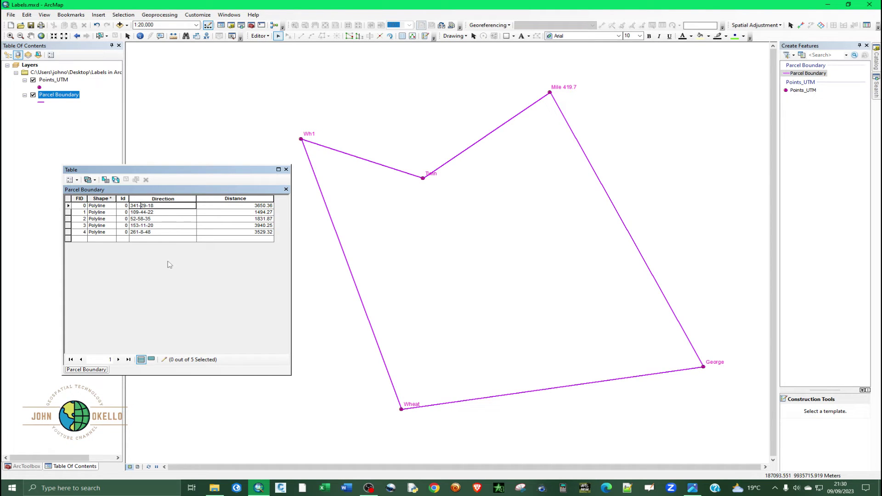
key(BackSpace)
text(°)
click(149, 207)
key(BackSpace)
text(")
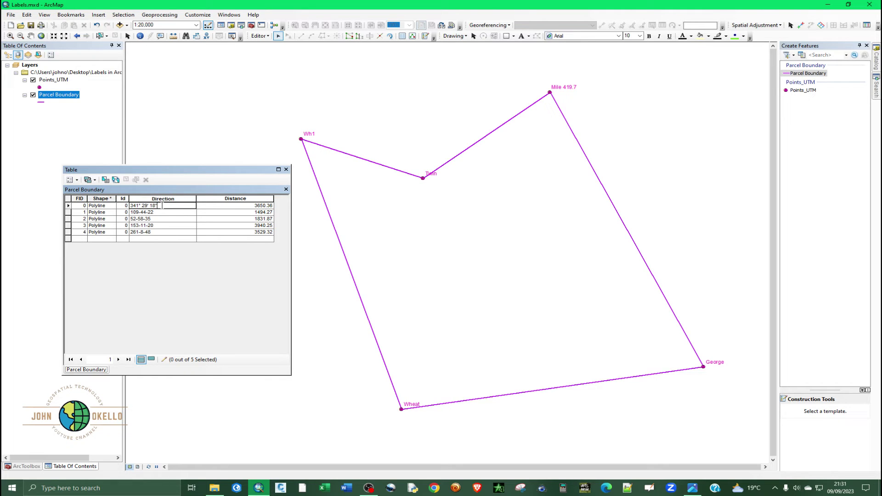
Rewrite the Direction of record FID 1 as 109° 44' 22" and of FID 2 as 52° 58' 35".
click(153, 212)
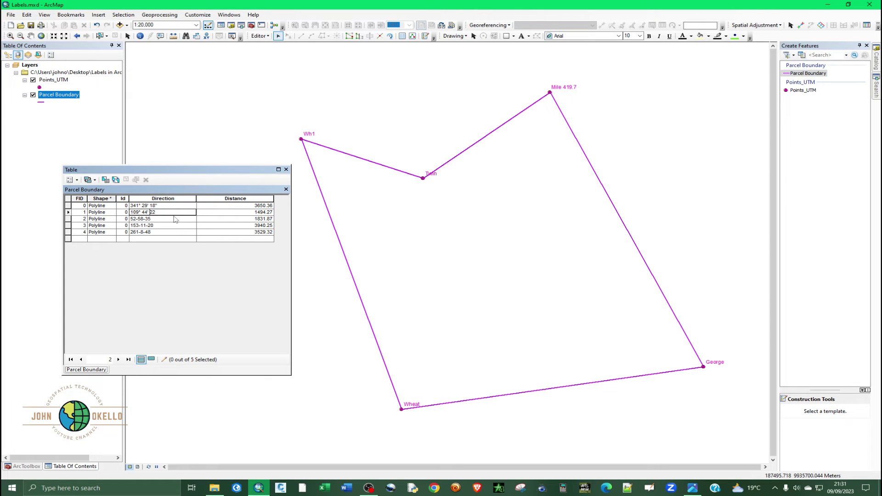
click(173, 213)
click(137, 219)
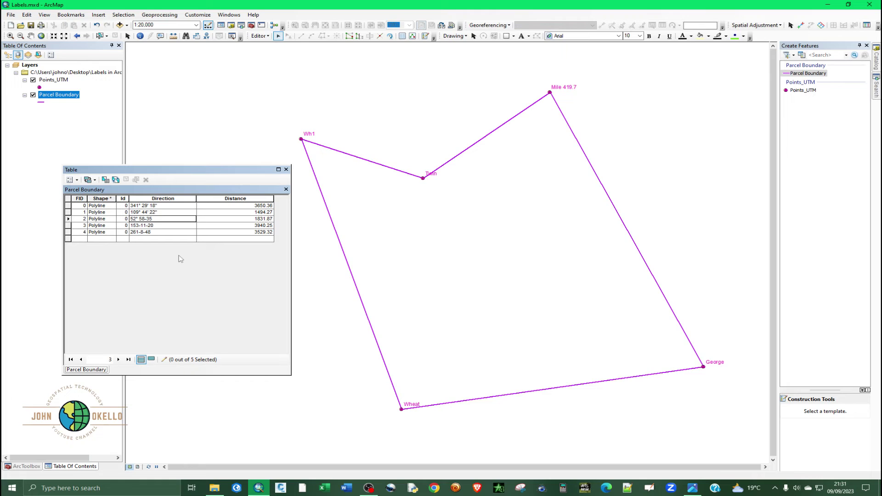
key(BackSpace)
key(BackSpace)
text(')
click(163, 220)
text(")
Rewrite the Direction of record FID 3 as 153° 11' 20" and of FID 4 as 261° 8' 48".
click(141, 225)
click(141, 225)
key(BackSpace)
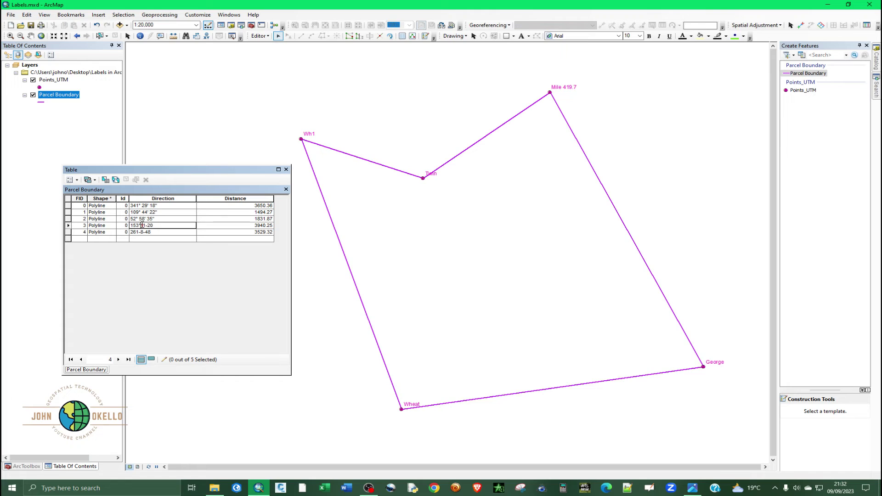
text(°)
key(BackSpace)
text(' 20")
click(142, 232)
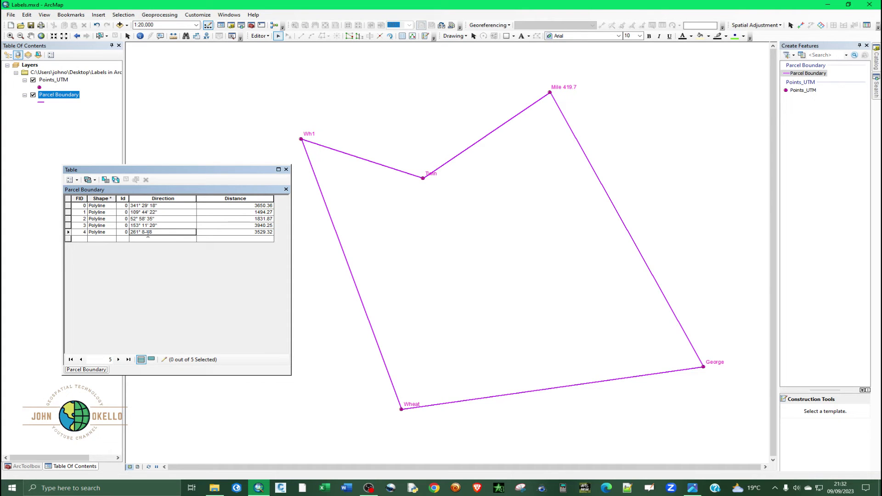
key(BackSpace)
text(' 48")
Save the edits, end the edit session and close the Parcel Boundary attribute table.
click(264, 39)
click(269, 65)
click(264, 36)
click(271, 53)
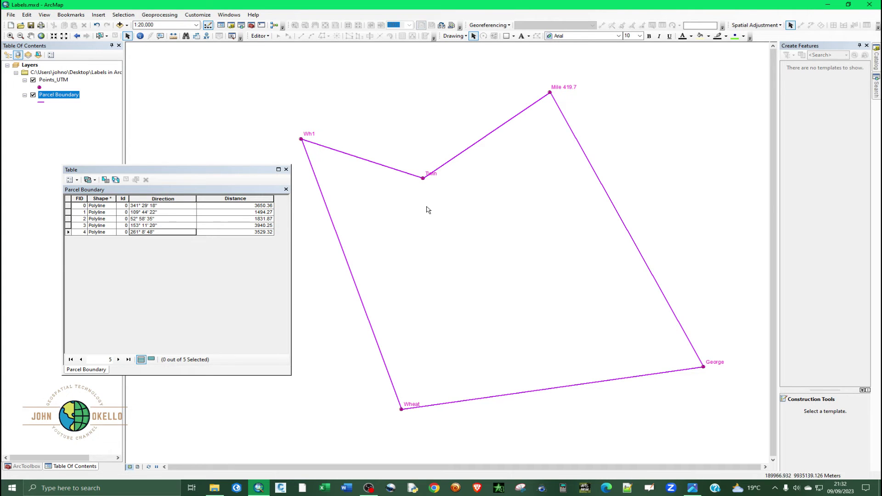
click(286, 170)
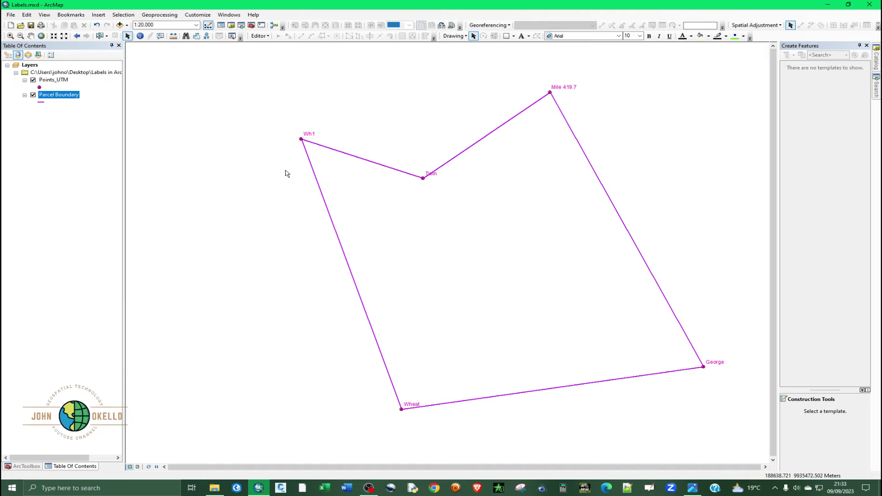
Open the label settings of the Parcel Boundary layer and choose Direction as the label field.
right_click(72, 96)
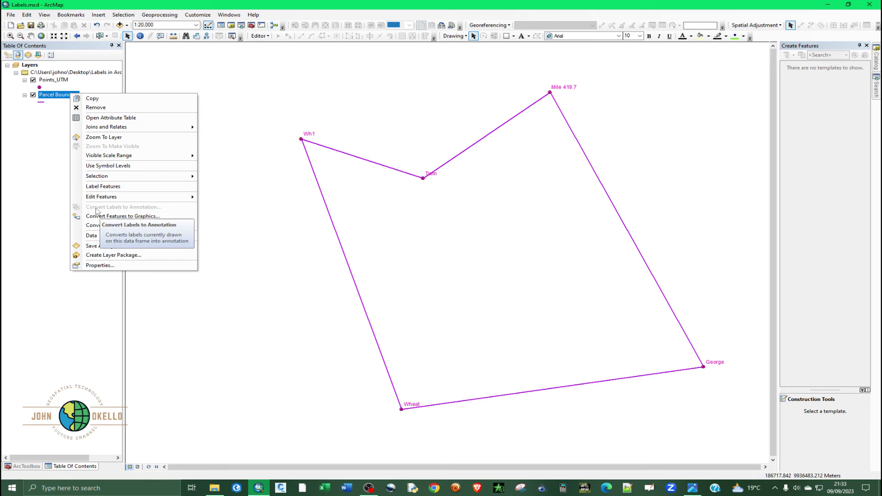
click(99, 265)
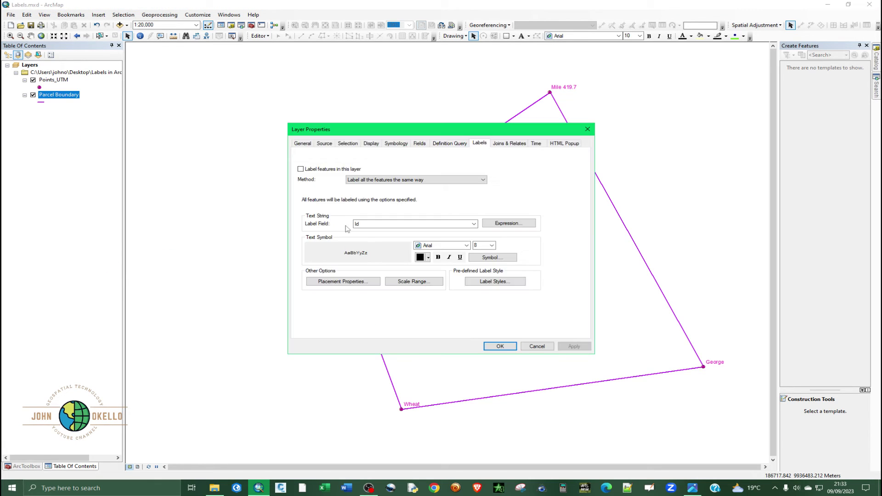
click(475, 226)
click(474, 224)
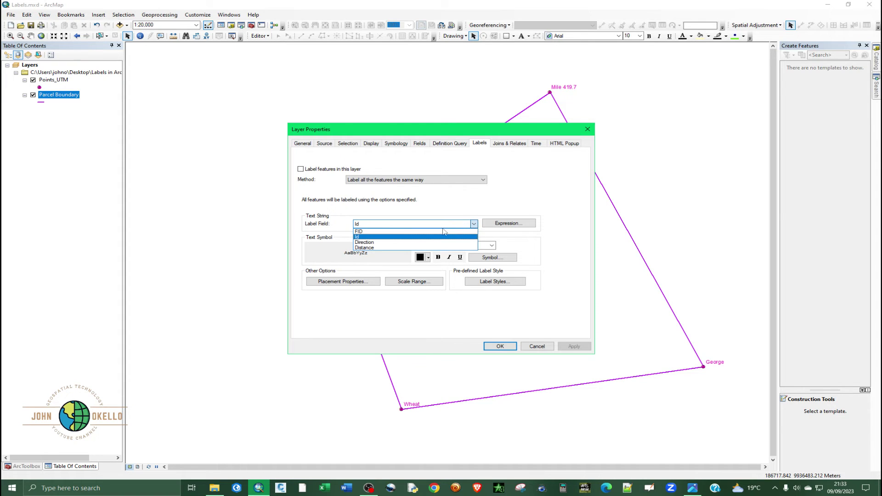
click(391, 248)
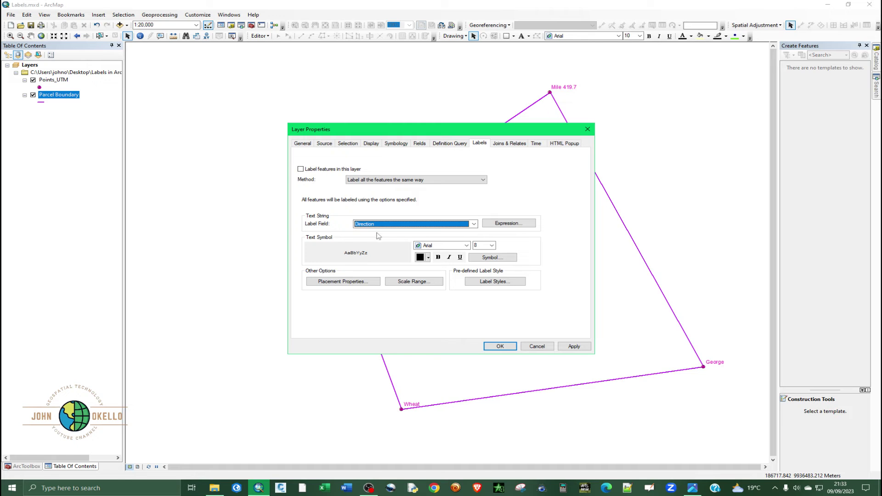
Open the label expression for Parcel Boundary and set its parser to Python.
click(504, 225)
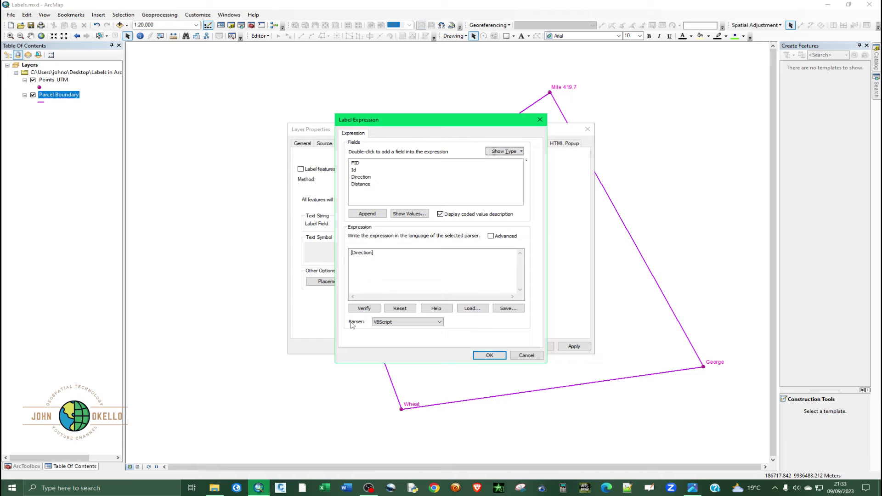
click(386, 323)
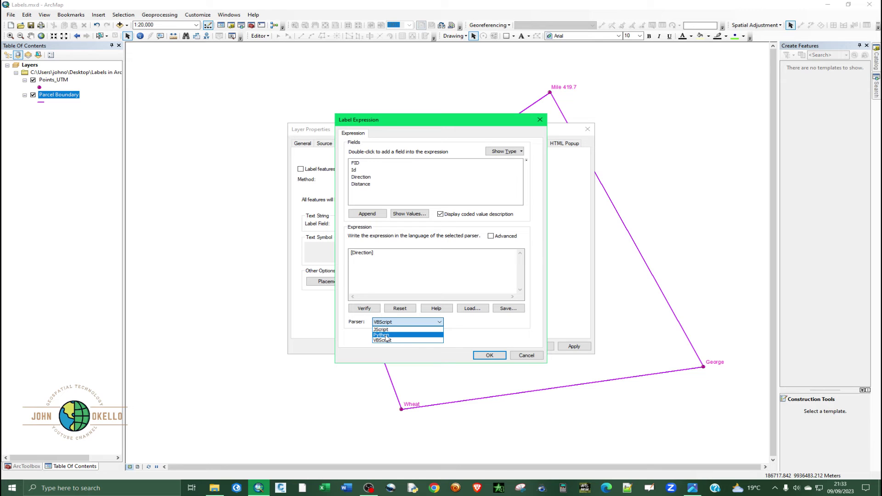
click(387, 336)
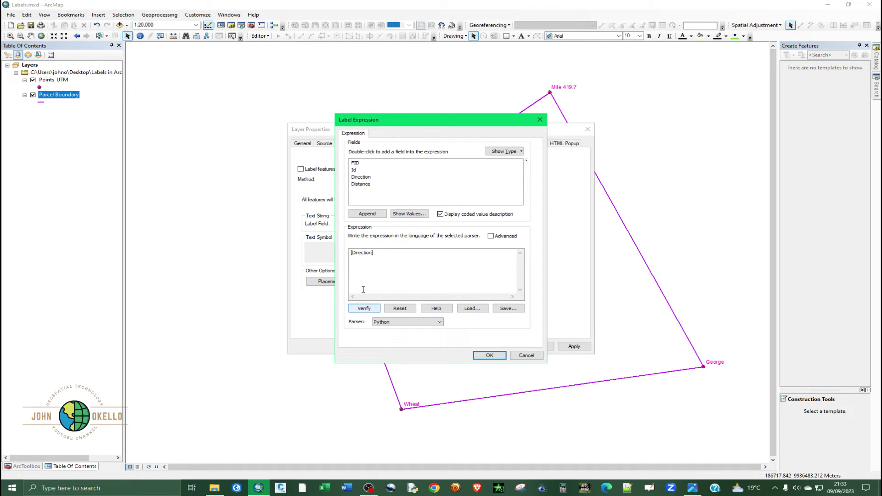
click(380, 256)
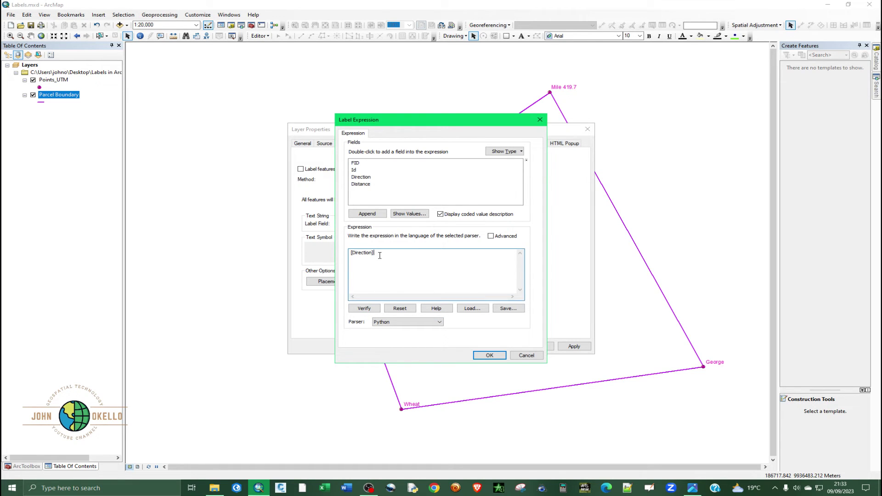
click(392, 323)
click(392, 323)
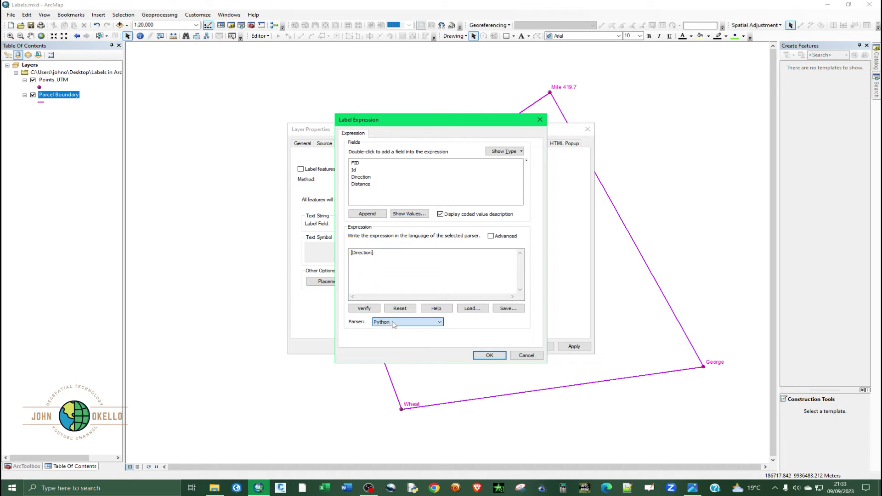
click(386, 258)
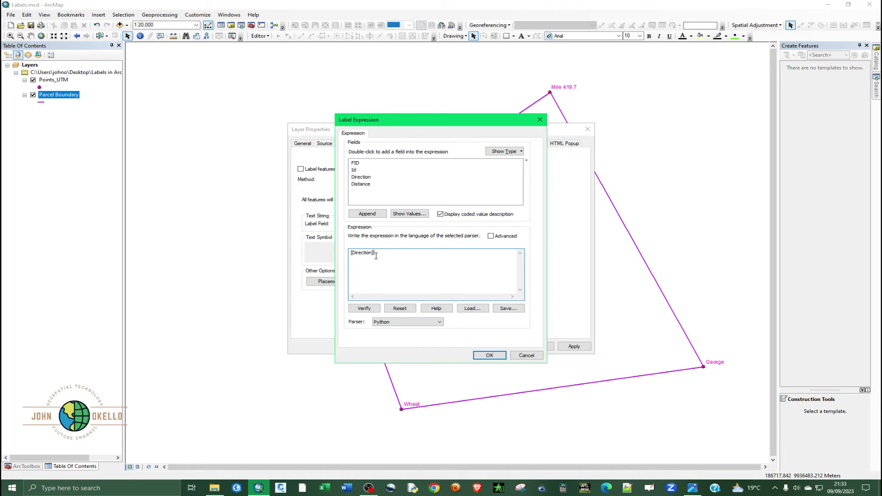
Clear the label expression, insert the Direction field again and verify the expression.
drag(374, 253, 314, 257)
key(Delete)
double_click(363, 178)
text(+)
key(BackSpace)
click(376, 308)
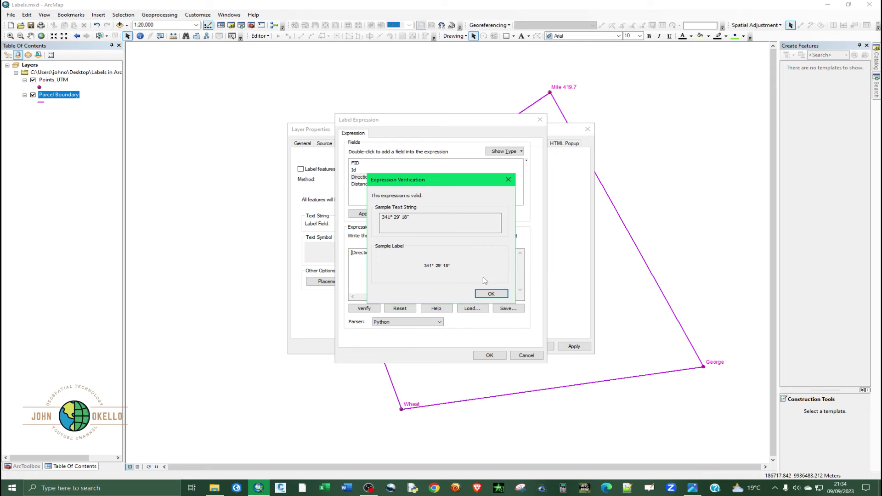
click(487, 294)
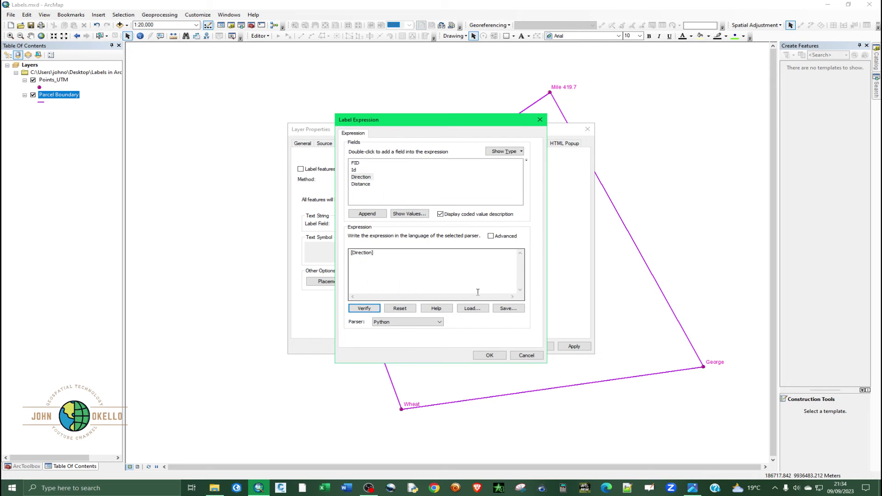
Extend the label expression to [Direction] +"\n"+ [Distance], verify it and accept it.
click(384, 256)
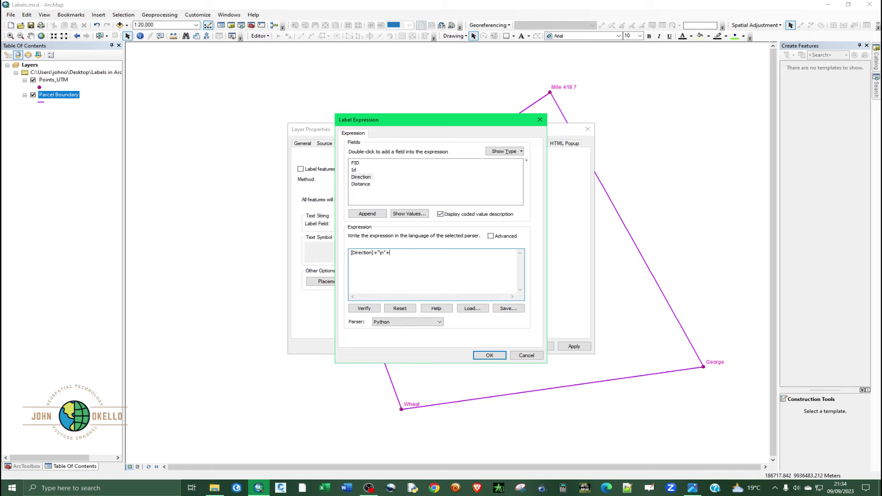
double_click(361, 184)
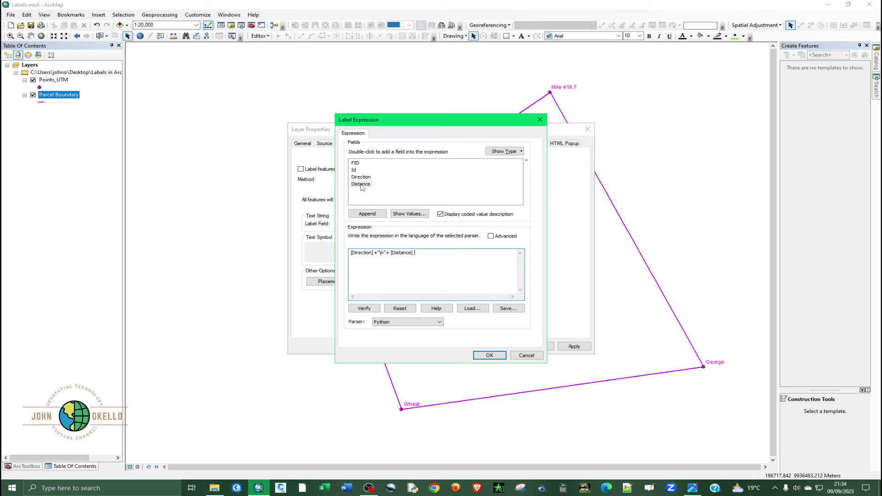
click(364, 309)
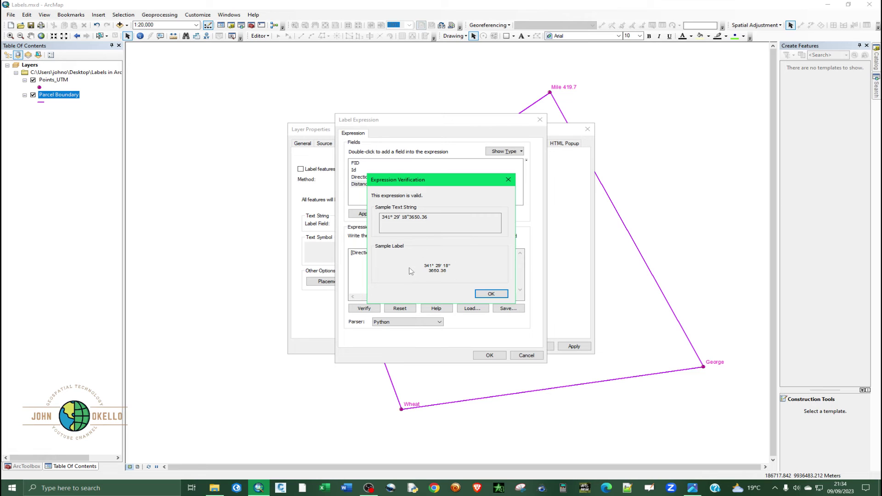
click(482, 295)
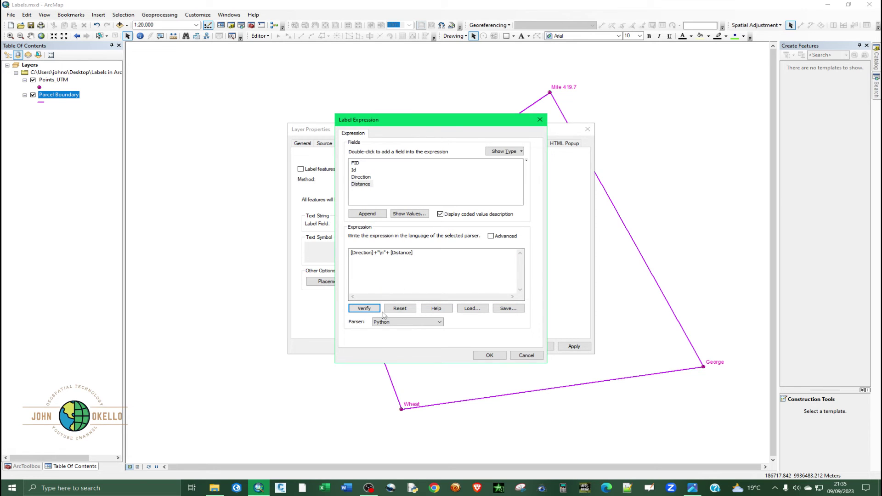
click(489, 355)
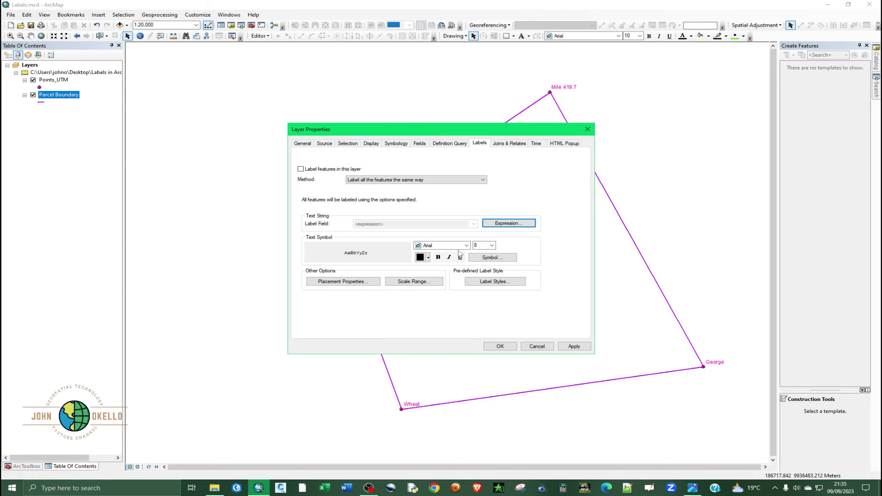
Format the Parcel Boundary label text as size 14, purple and bold, and apply the formatting.
click(491, 246)
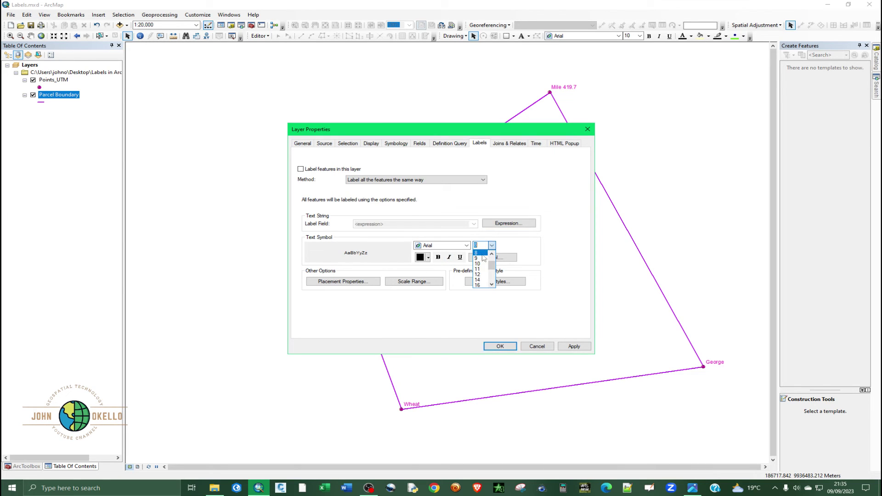
click(479, 279)
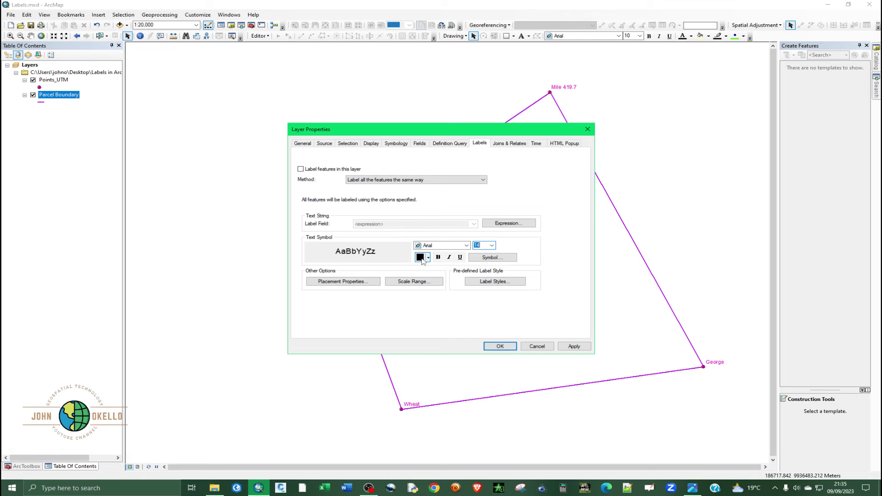
click(428, 258)
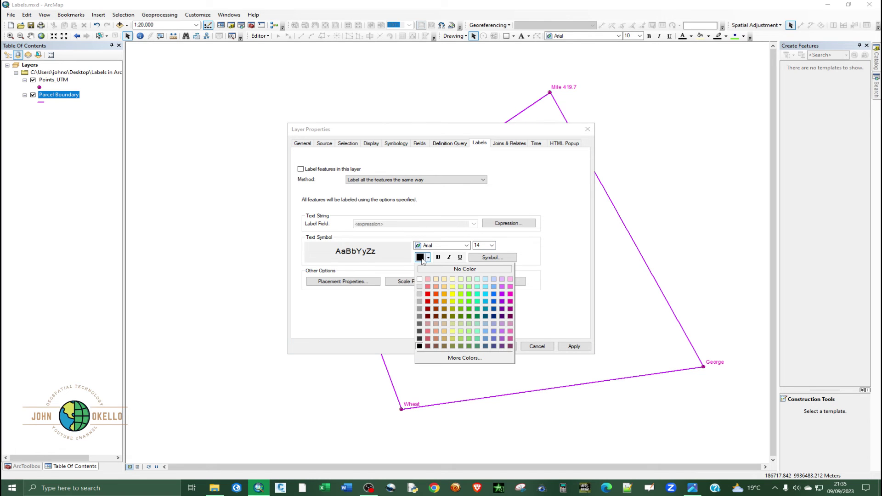
click(502, 295)
click(437, 257)
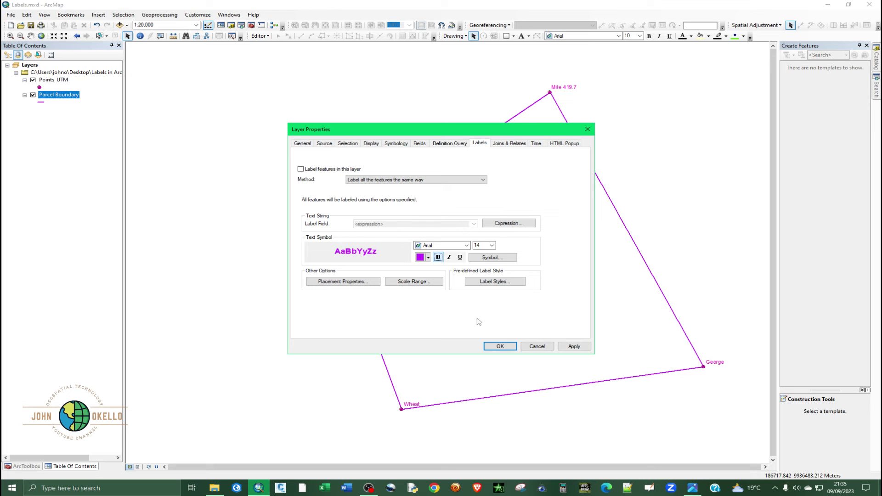
click(573, 346)
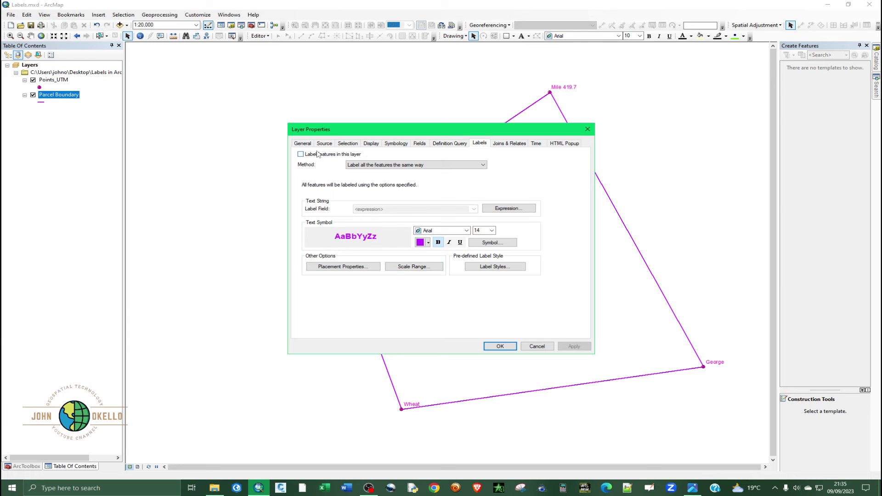
Enable labelling of the features in the Parcel Boundary layer and apply it to the map.
click(301, 154)
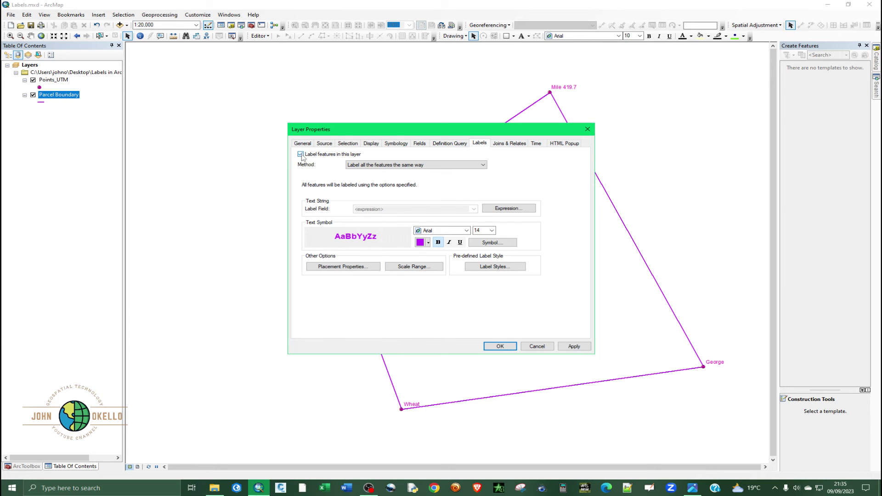
click(564, 347)
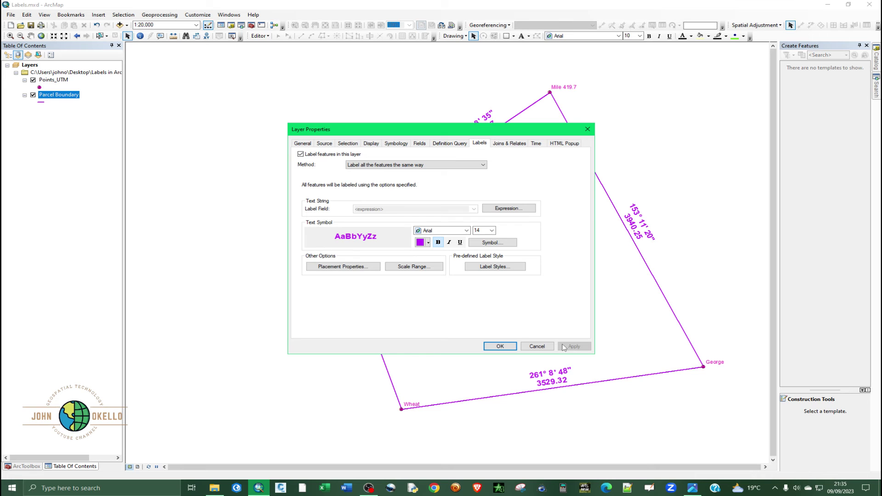
drag(448, 133, 239, 150)
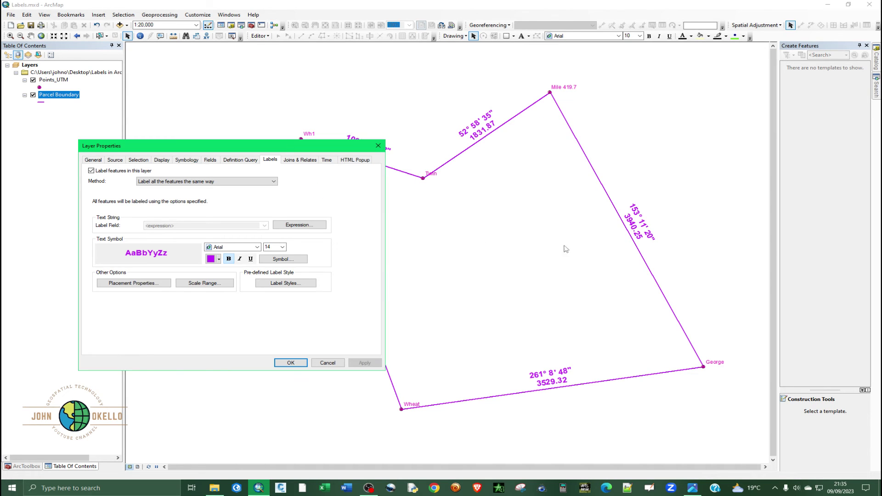
Set the Parcel Boundary label text size to 16, apply it and uncover the labels on the map.
click(282, 247)
click(274, 261)
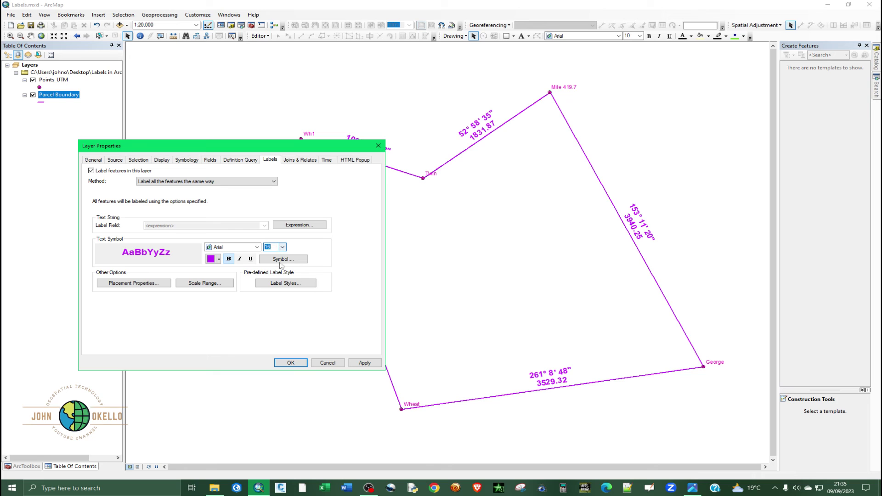
click(365, 363)
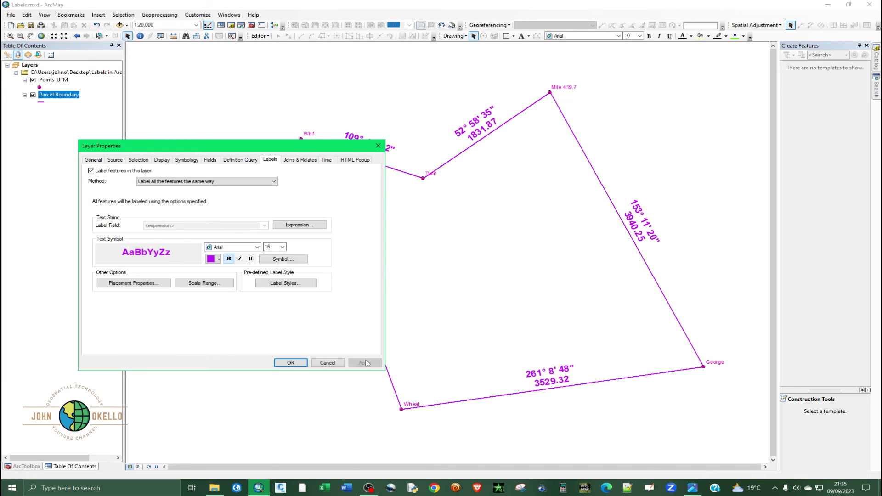
drag(289, 152, 207, 216)
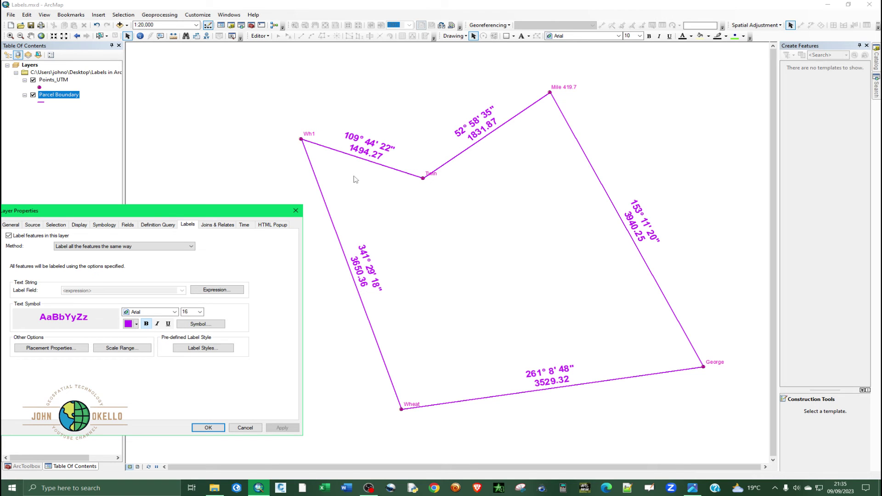
drag(238, 215, 426, 176)
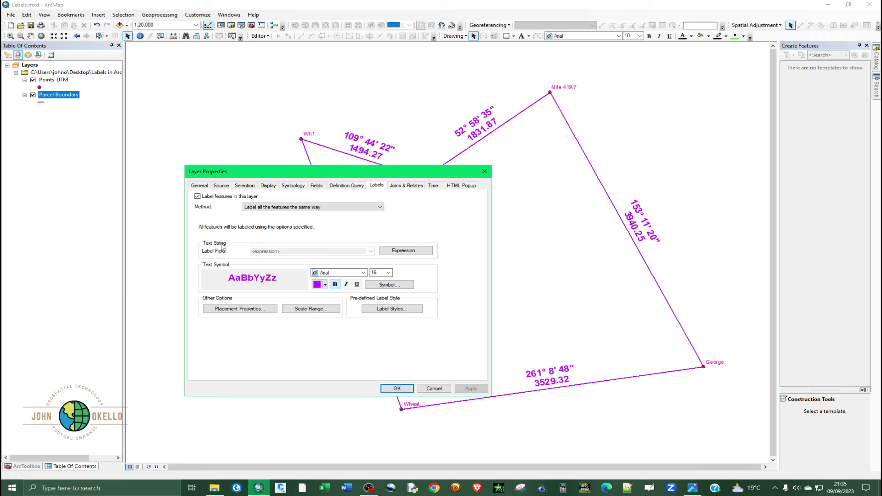
Remove the Above position from the label placement, leaving labels on the line, and apply the change.
click(231, 310)
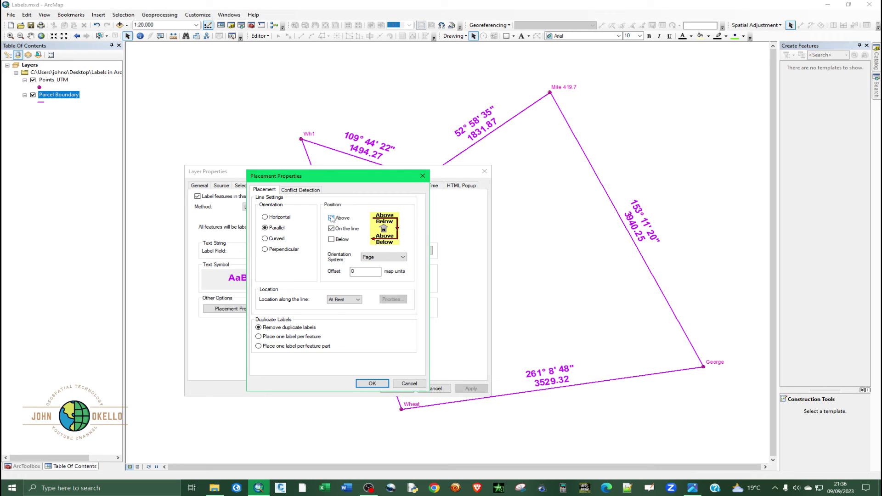
click(332, 218)
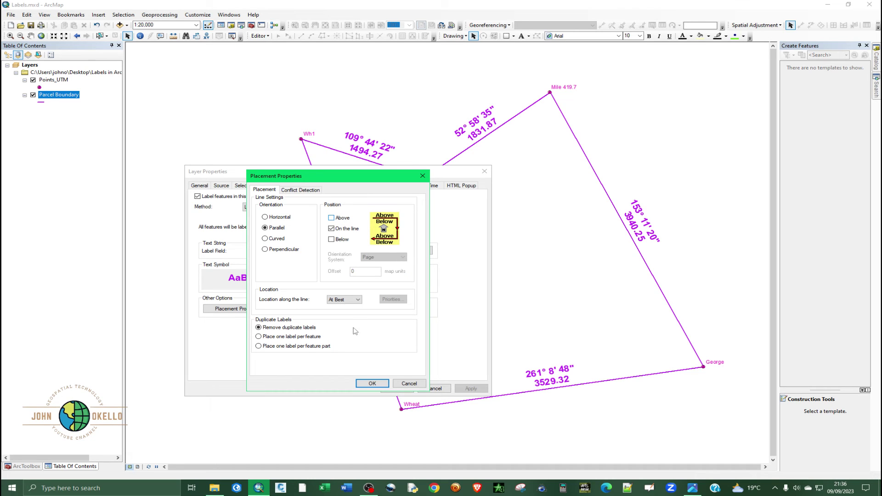
click(372, 383)
click(461, 388)
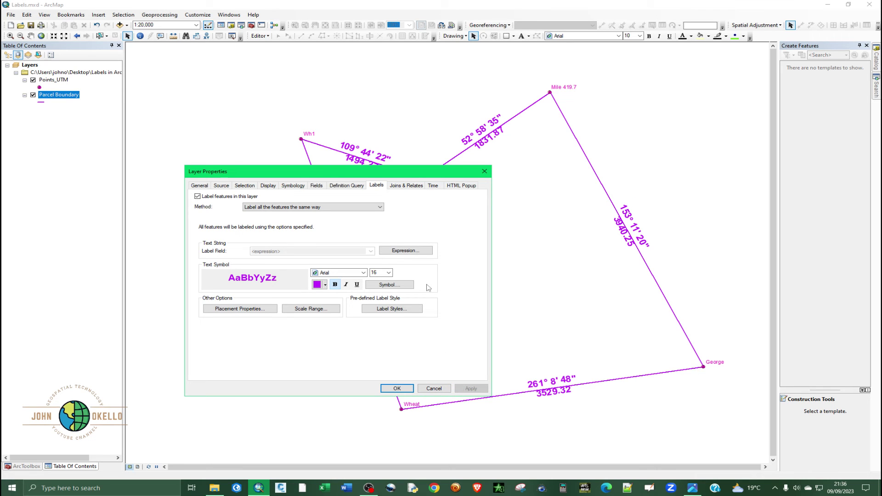
drag(381, 175, 305, 181)
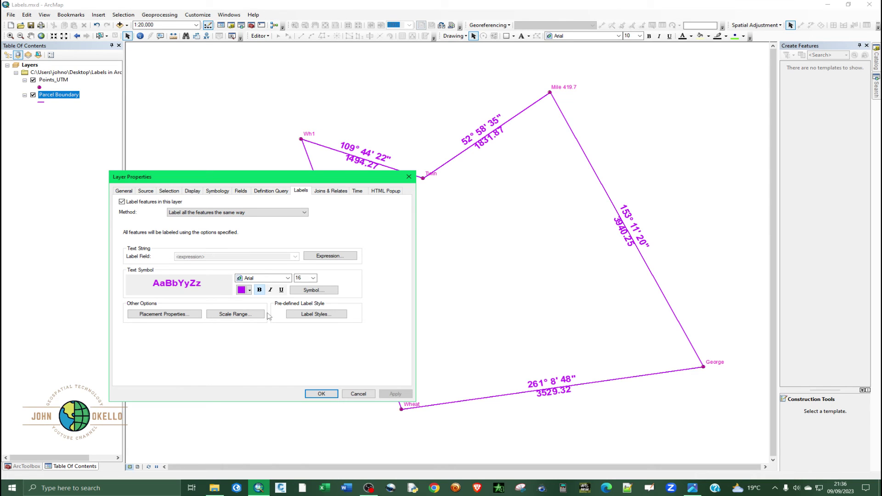
click(315, 290)
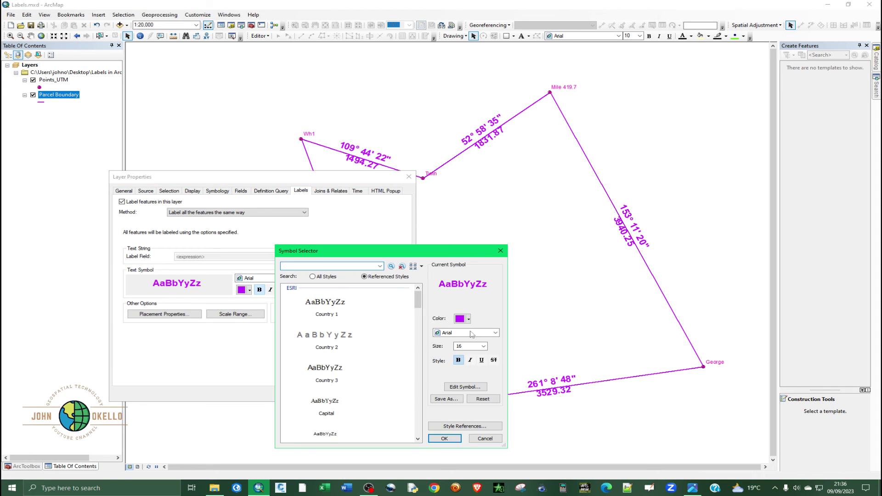
click(471, 388)
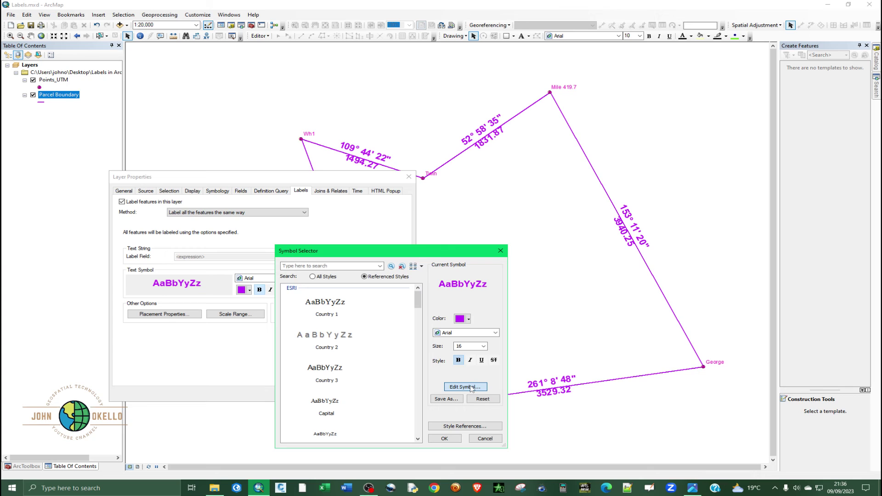
click(545, 251)
click(499, 251)
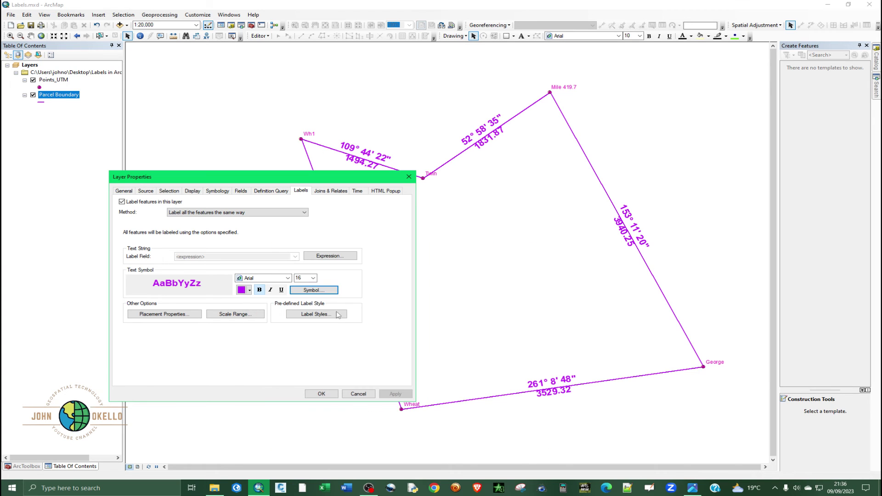
Set the Y offset of the Parcel Boundary label text to -1.5 points and apply it to the map.
click(316, 290)
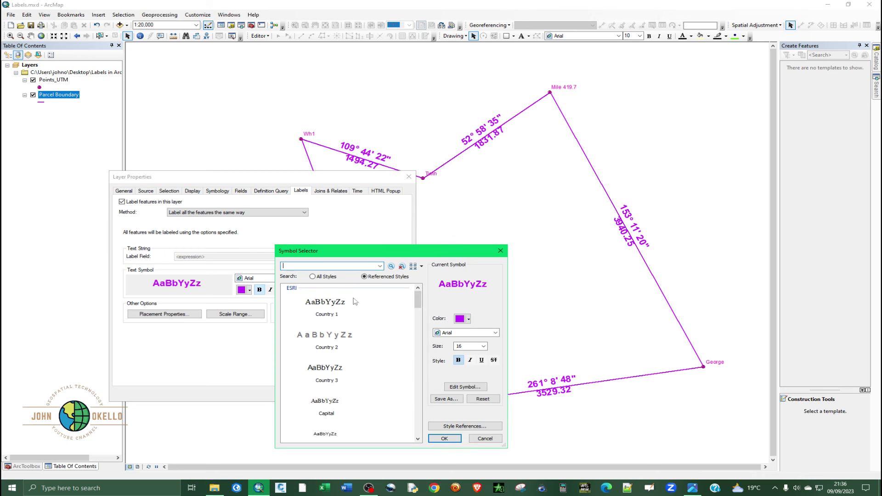
click(469, 388)
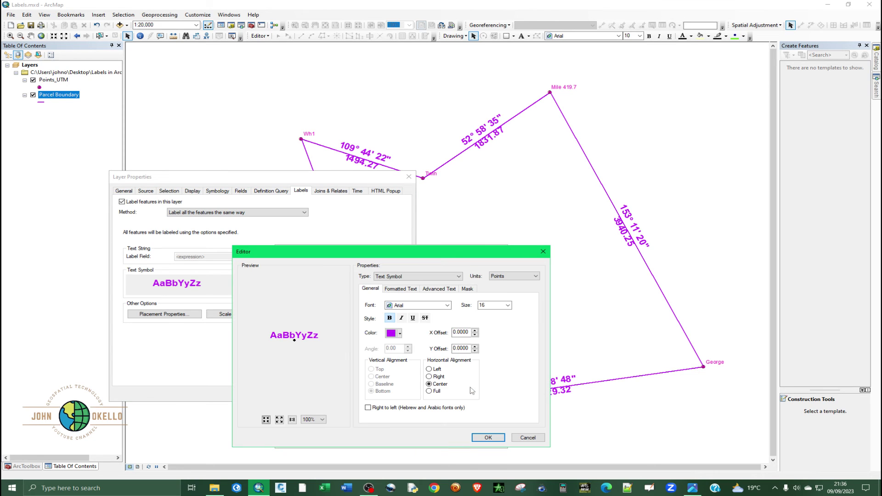
click(464, 349)
text(-1.5)
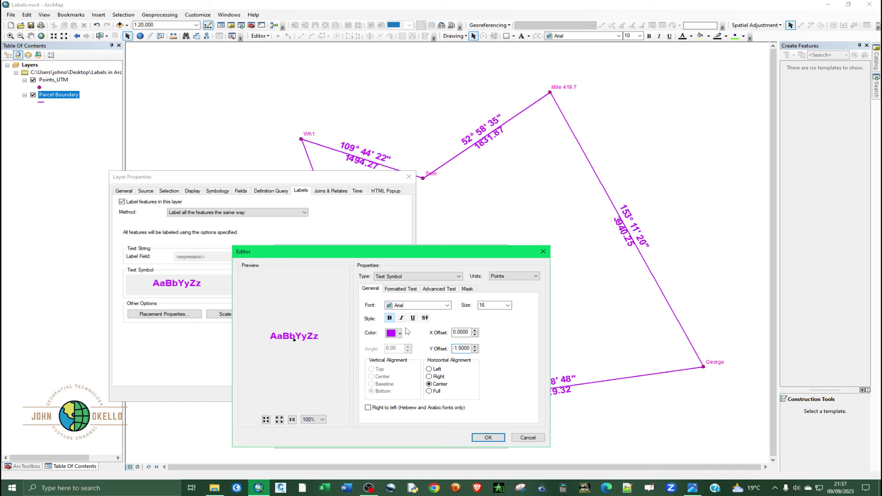
click(407, 291)
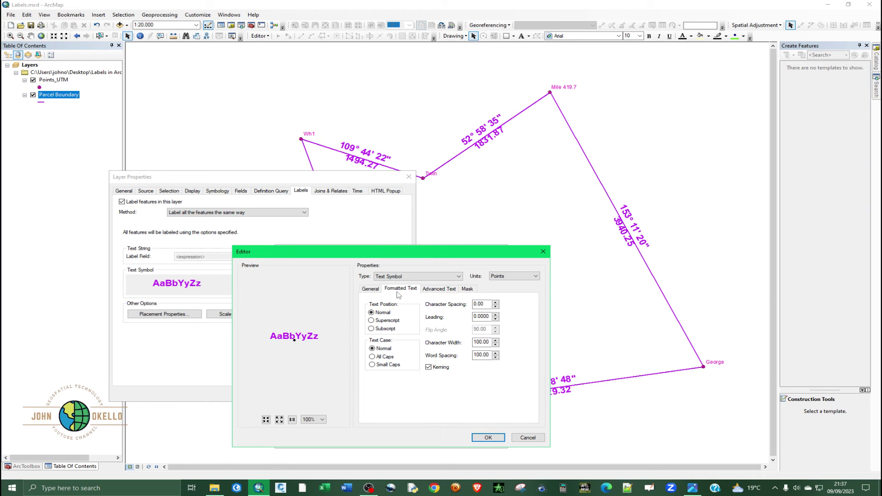
click(481, 317)
click(490, 438)
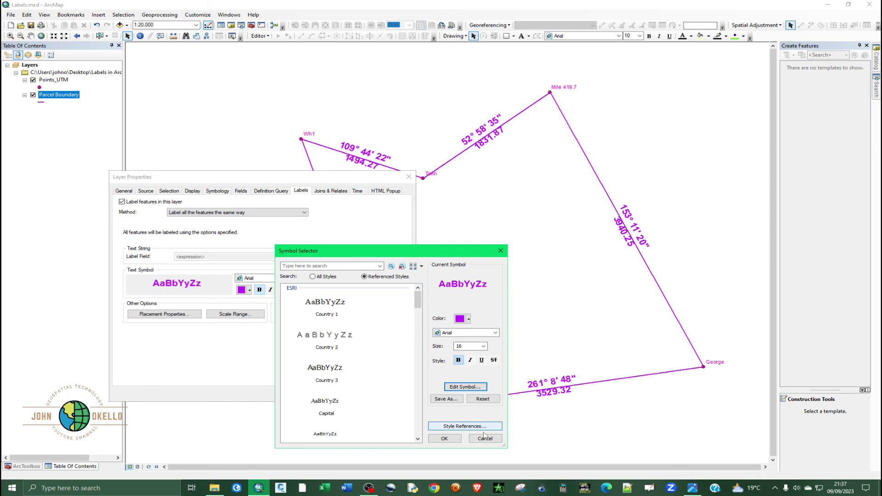
click(446, 438)
click(395, 393)
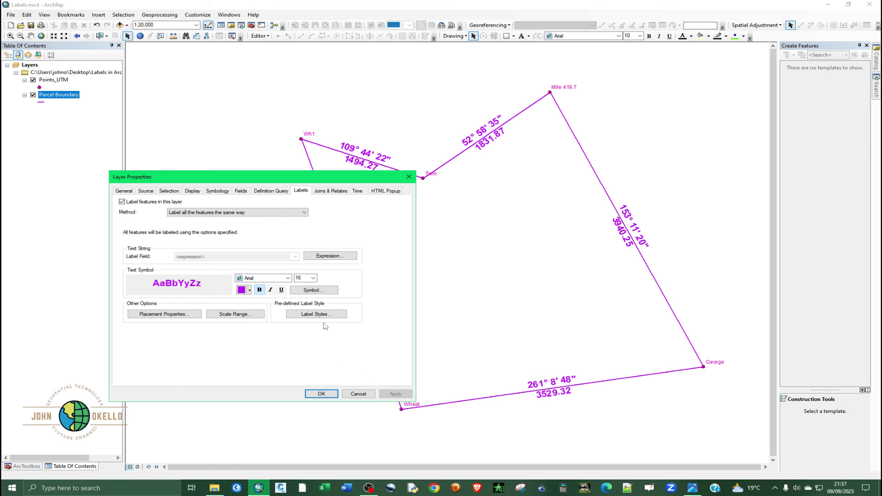
Set the Y offset of the Parcel Boundary label text to -3 points, apply it and close the layer properties.
click(314, 290)
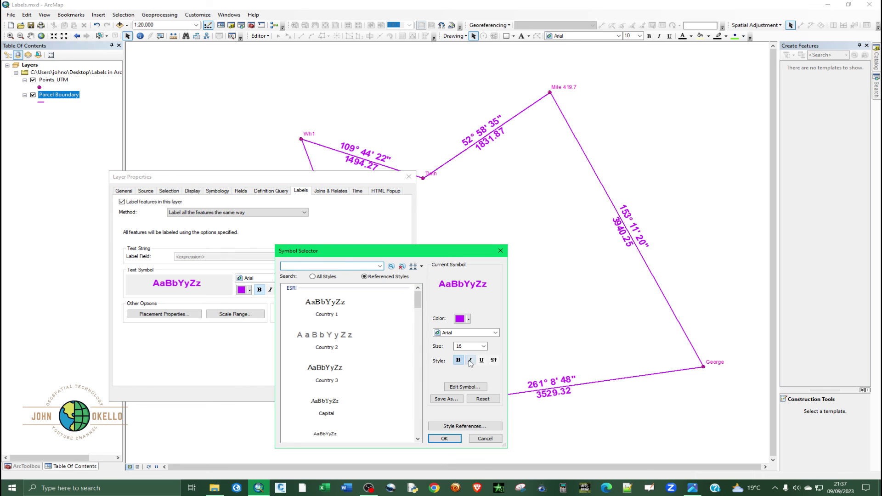
click(465, 387)
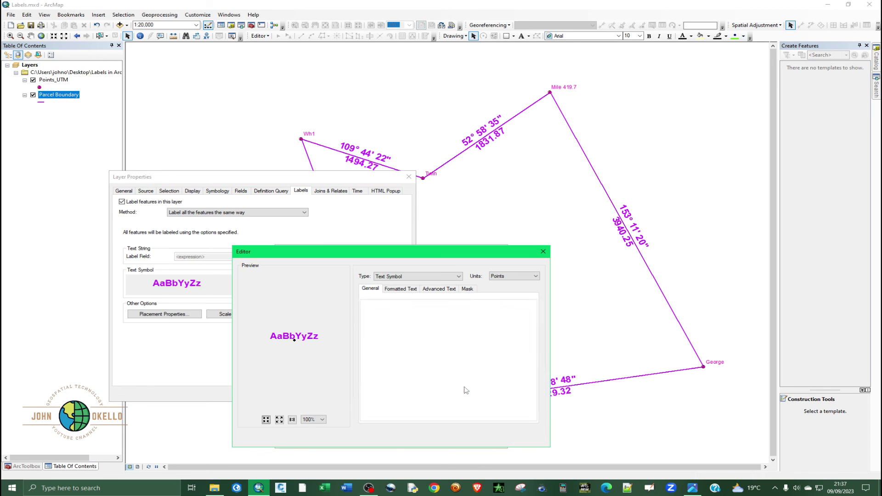
click(462, 349)
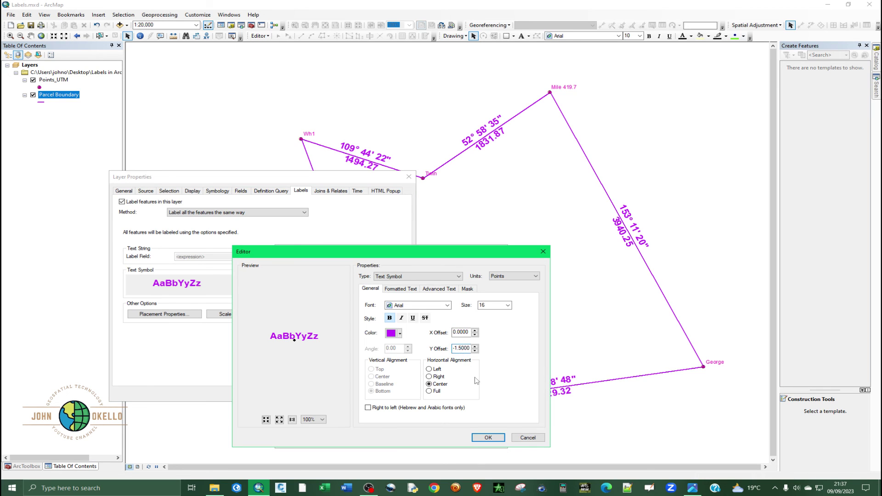
key(BackSpace)
key(BackSpace)
key(BackSpace)
key(BackSpace)
text(-3.)
key(Return)
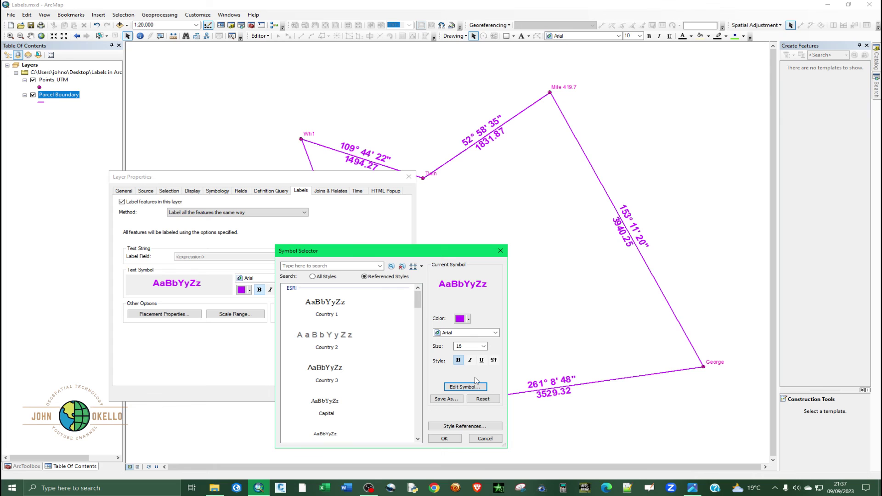
click(442, 439)
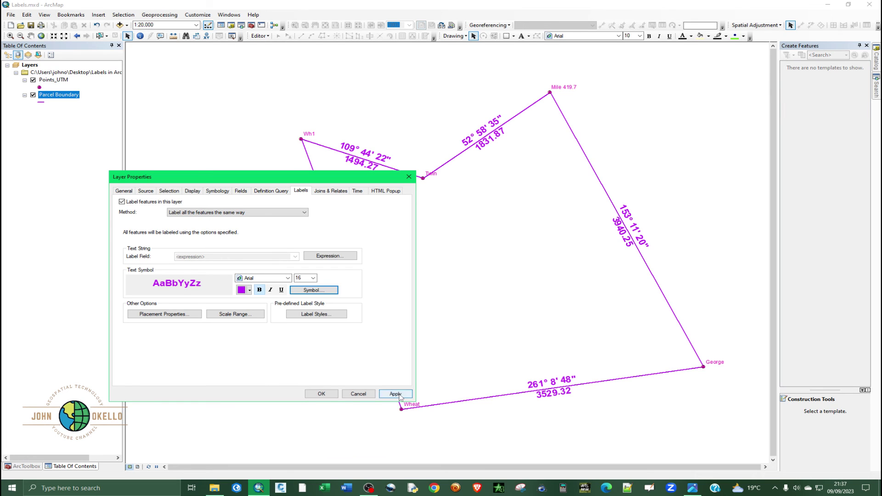
click(398, 394)
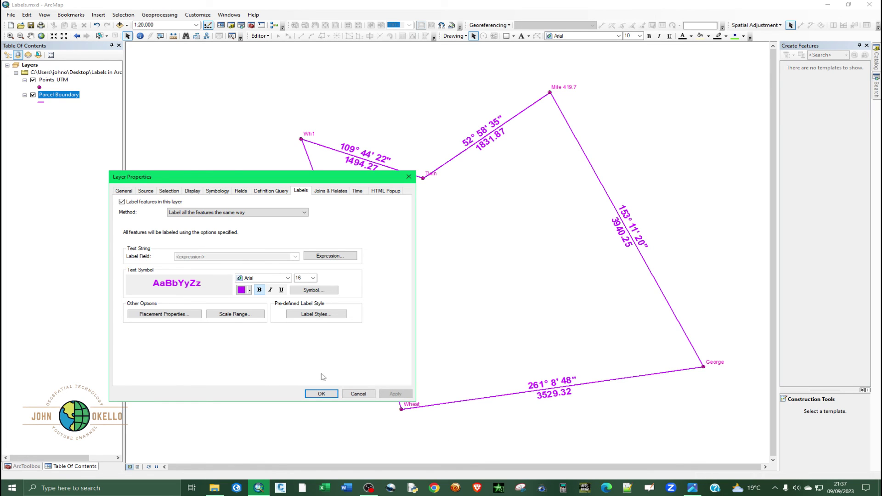
click(321, 394)
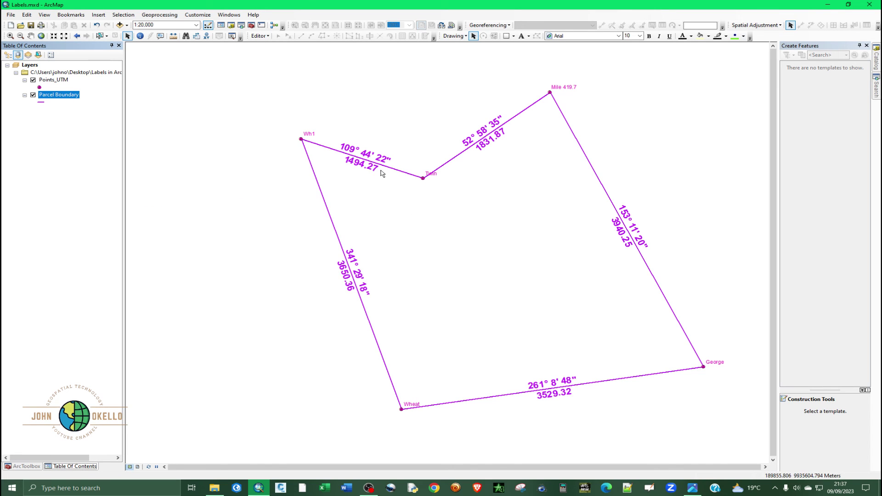
Set the Points_UTM station label text size to 11, apply it and close the layer properties.
right_click(53, 82)
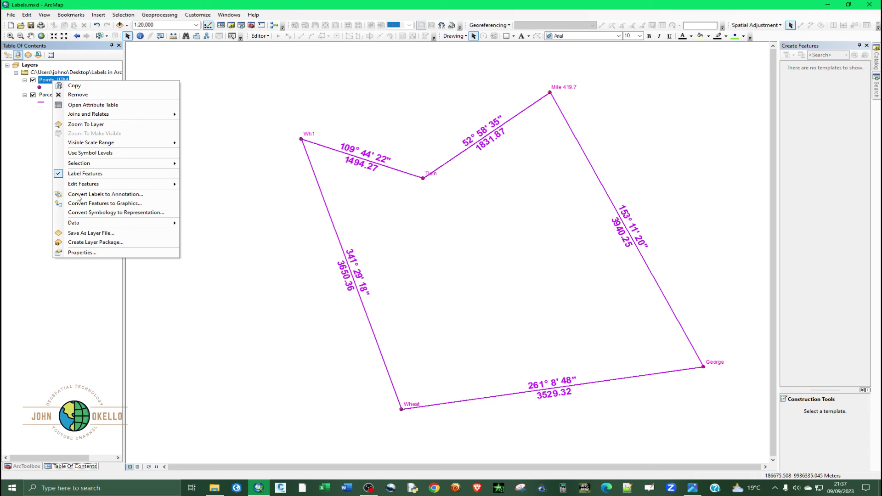
click(80, 252)
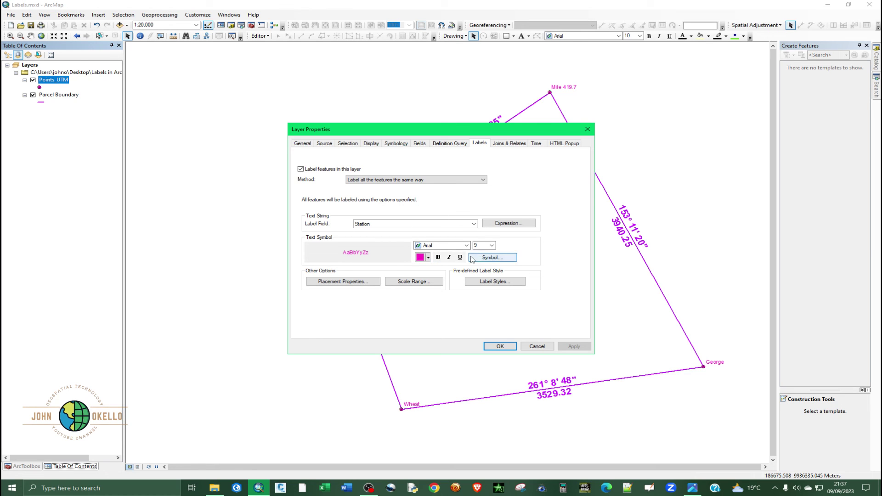
click(492, 246)
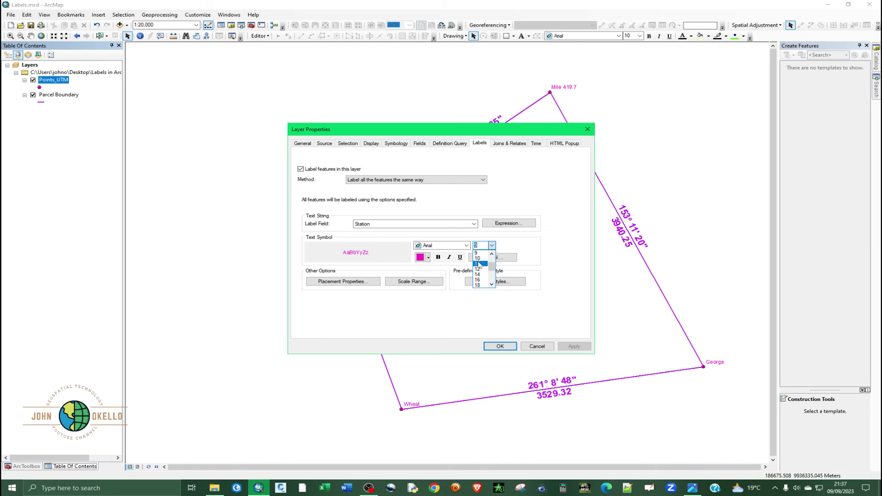
click(478, 263)
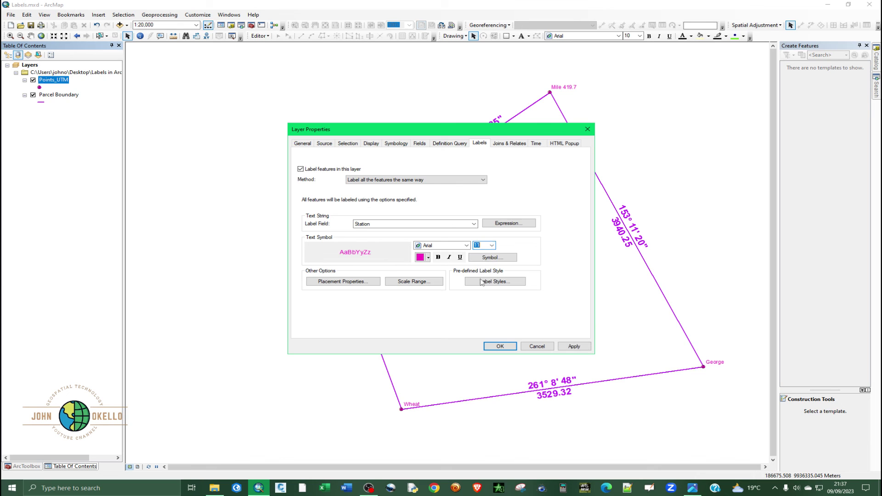
click(575, 346)
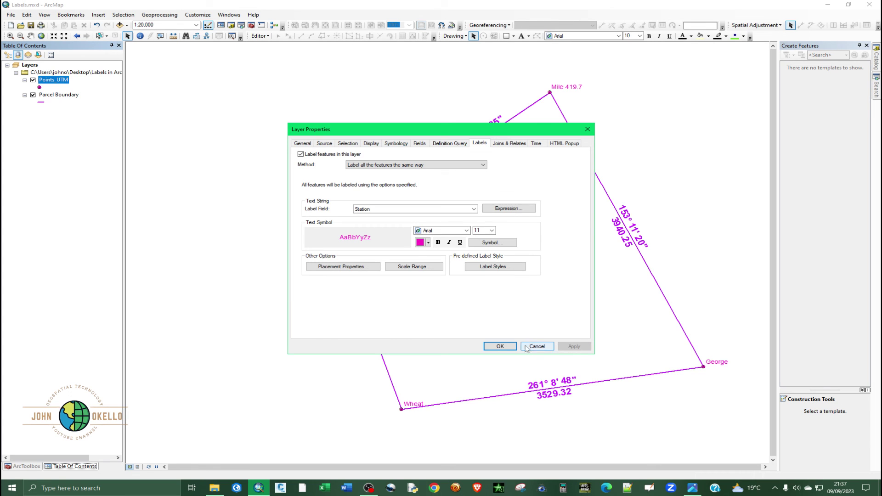
click(506, 346)
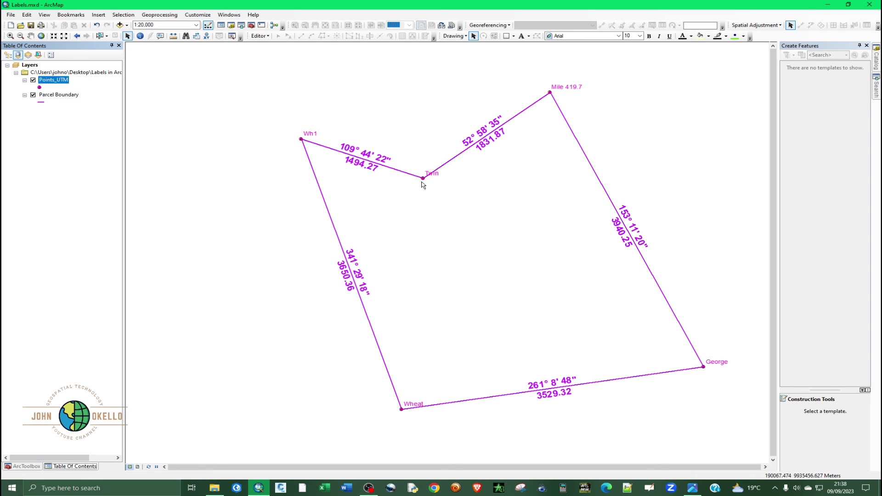
Raise the feature weight in the Parcel Boundary label conflict detection settings, apply it and close the layer properties.
right_click(72, 95)
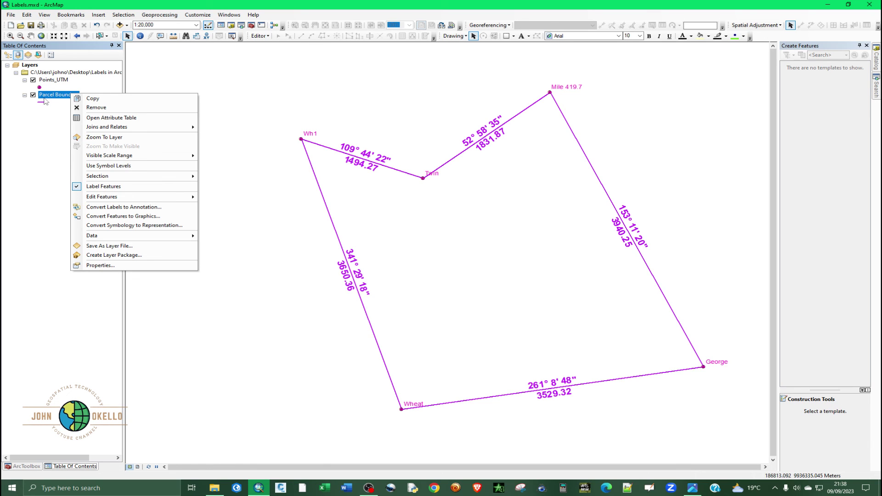
click(90, 265)
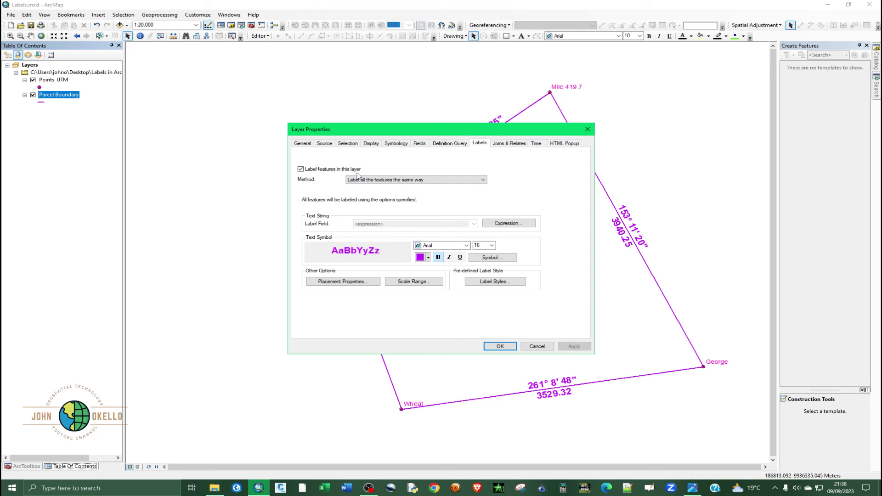
click(365, 282)
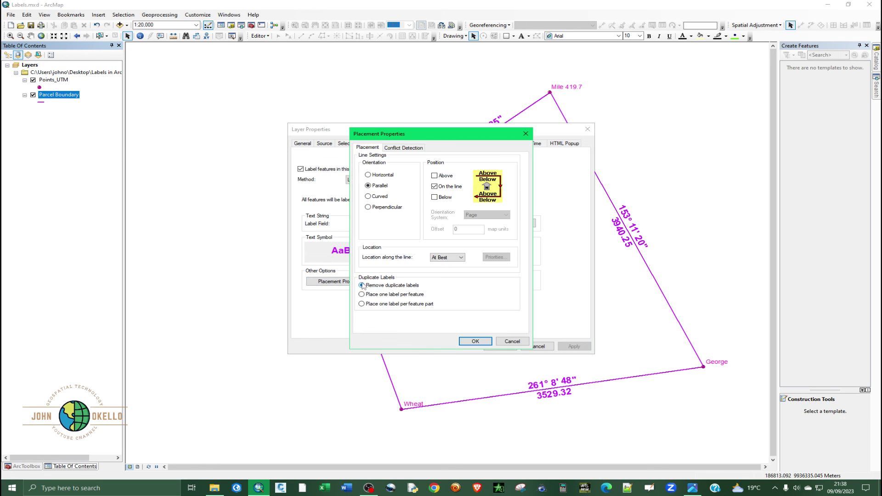
click(401, 149)
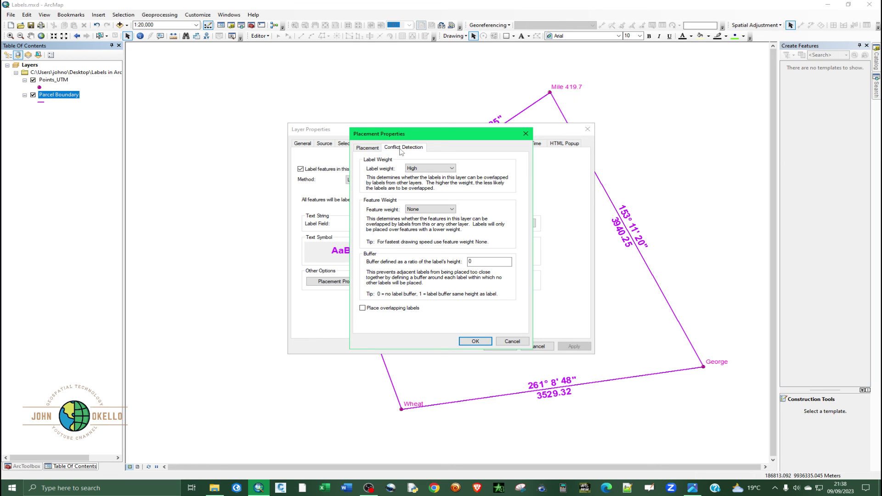
click(432, 209)
click(423, 217)
click(430, 210)
click(425, 222)
click(475, 342)
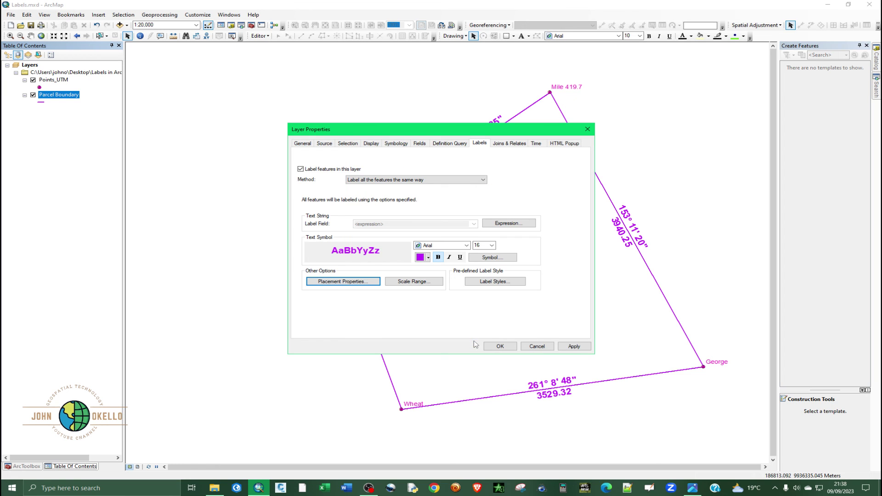
click(571, 350)
click(512, 347)
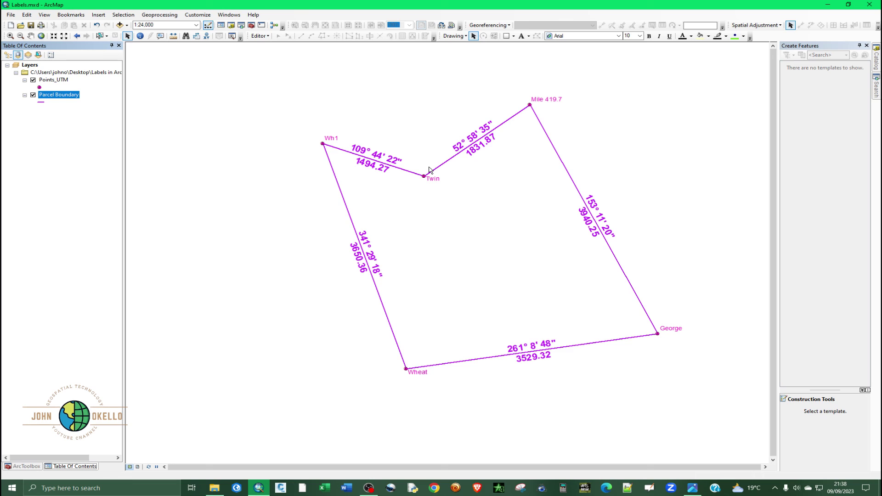
Show the full parcel beside the scanned plan 251_43.jpg, compare the bearings and distances, and return to the full-size ArcMap window.
scroll(429, 170, down, 1)
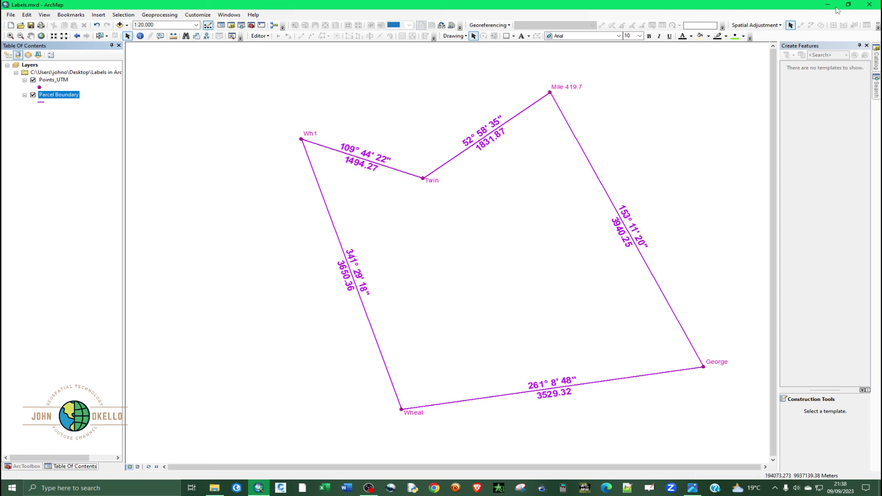
click(850, 6)
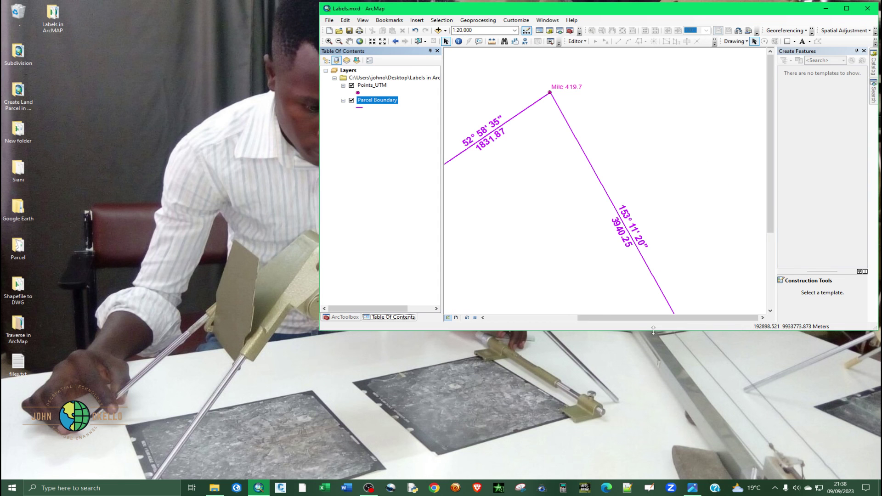
double_click(654, 331)
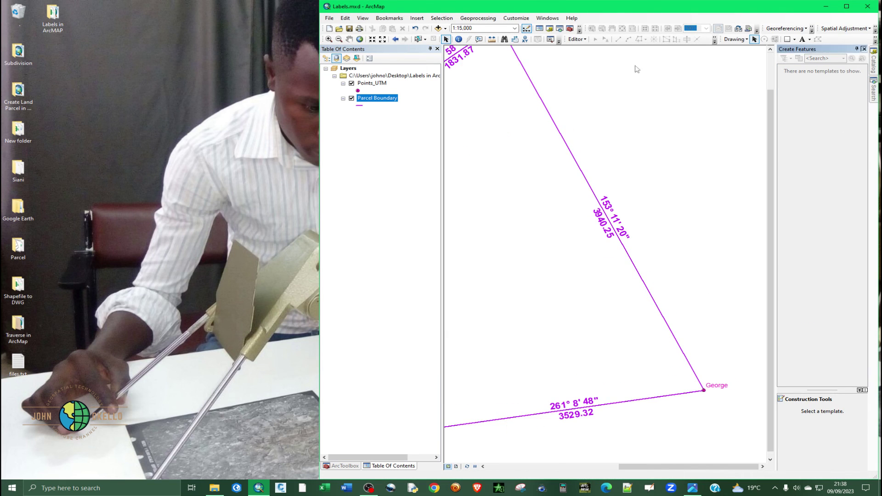
click(361, 40)
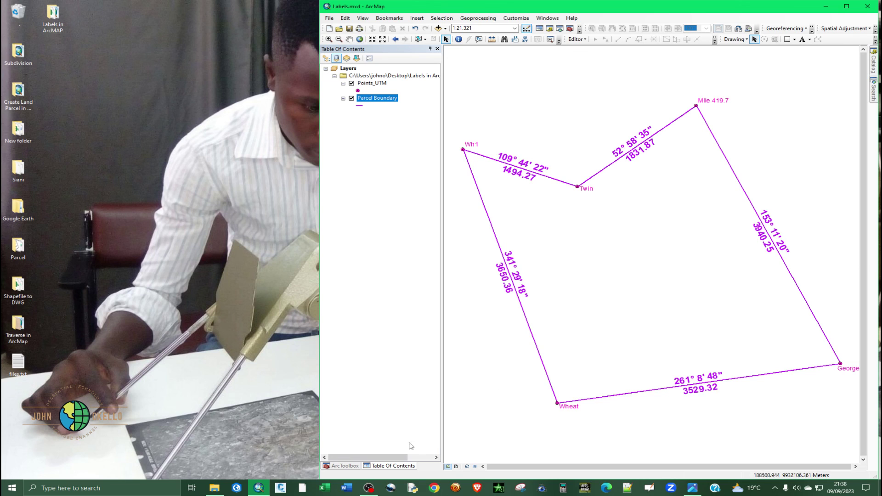
click(685, 487)
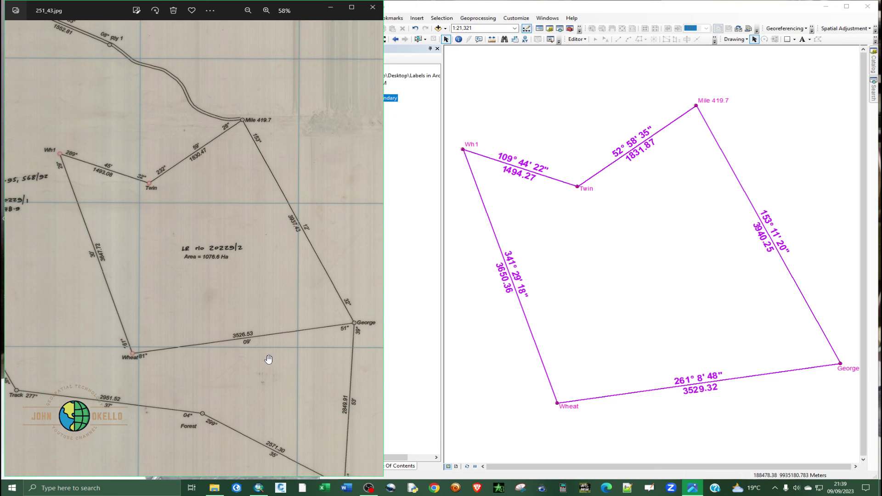
click(848, 7)
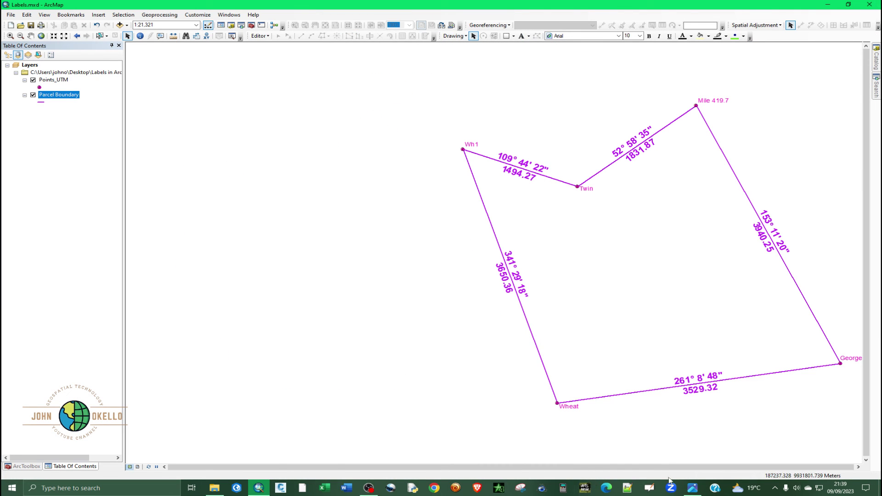
Examine the coordinate reference and station coordinate table in the scanned plan 251_43.jpg, then return to ArcMap and centre the parcel in view.
click(693, 488)
scroll(155, 165, up, 5)
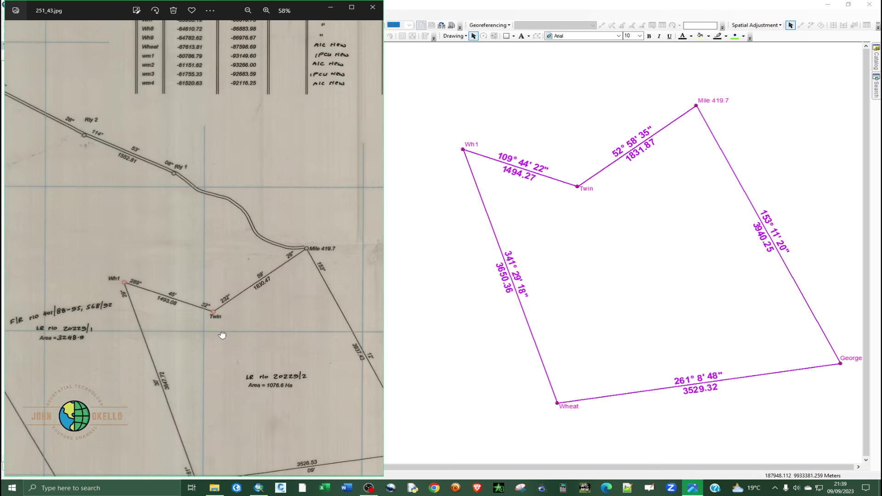
scroll(155, 165, up, 4)
scroll(74, 81, up, 3)
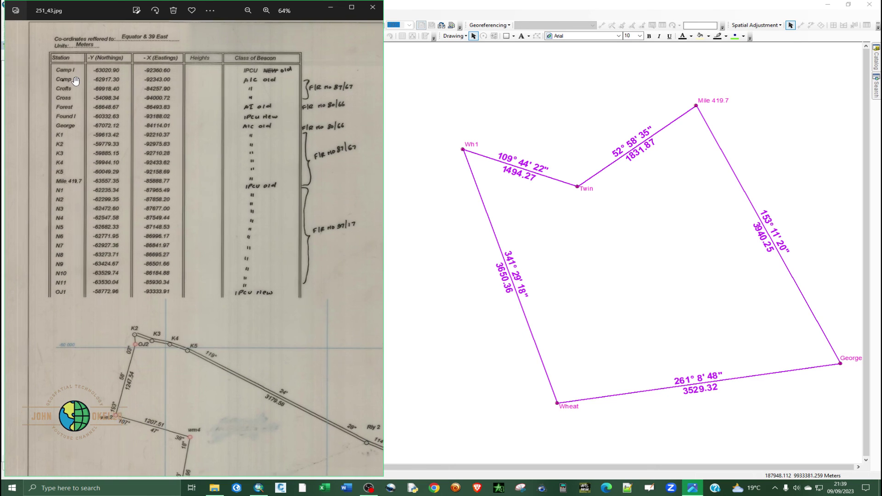
scroll(74, 81, up, 1)
drag(142, 76, 163, 110)
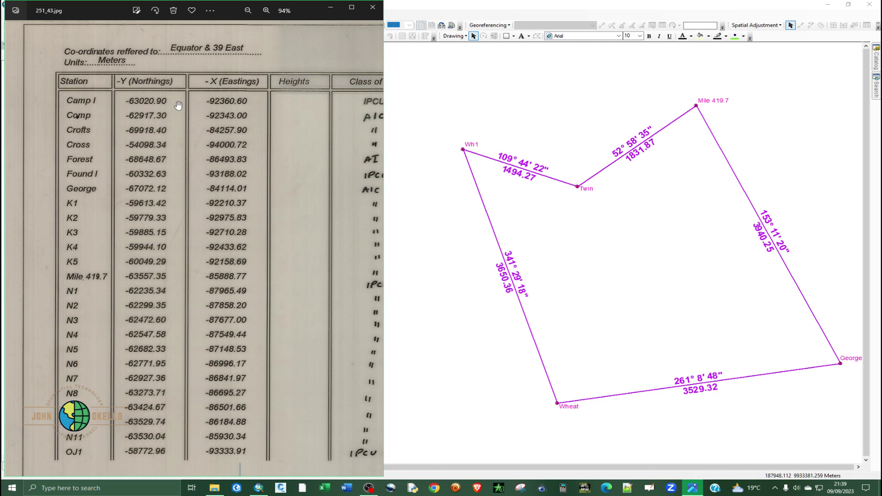
click(328, 8)
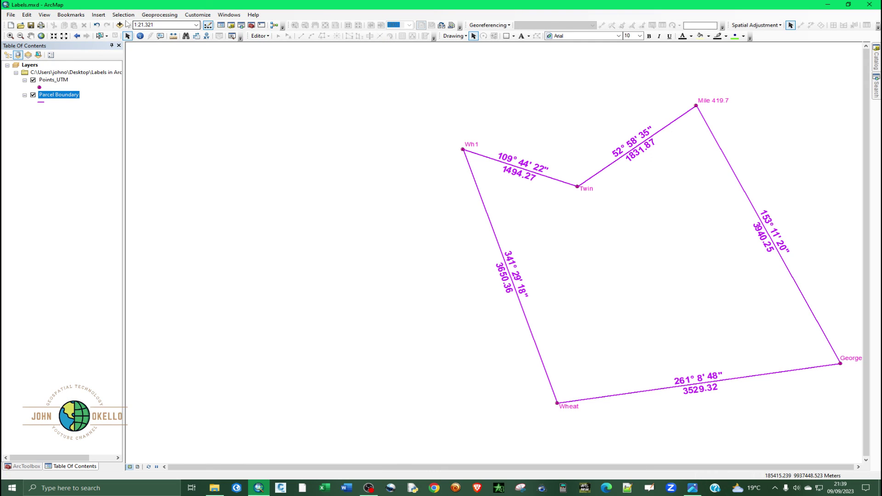
click(31, 36)
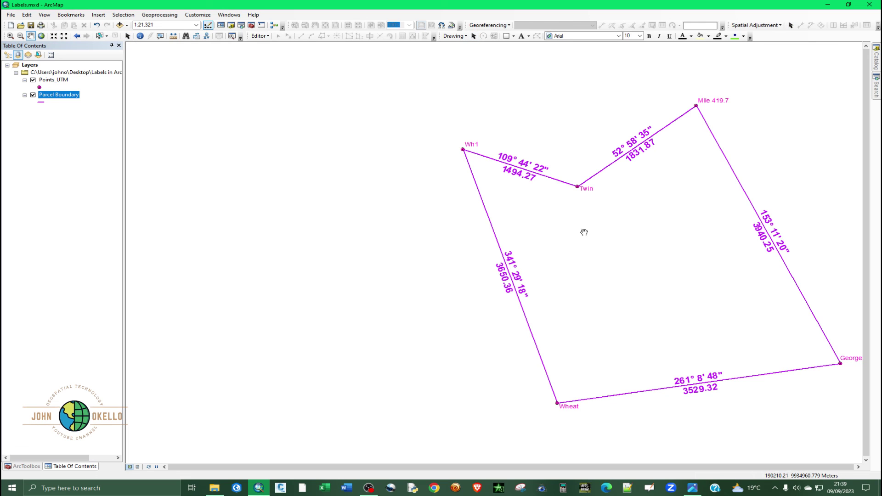
drag(496, 224, 352, 220)
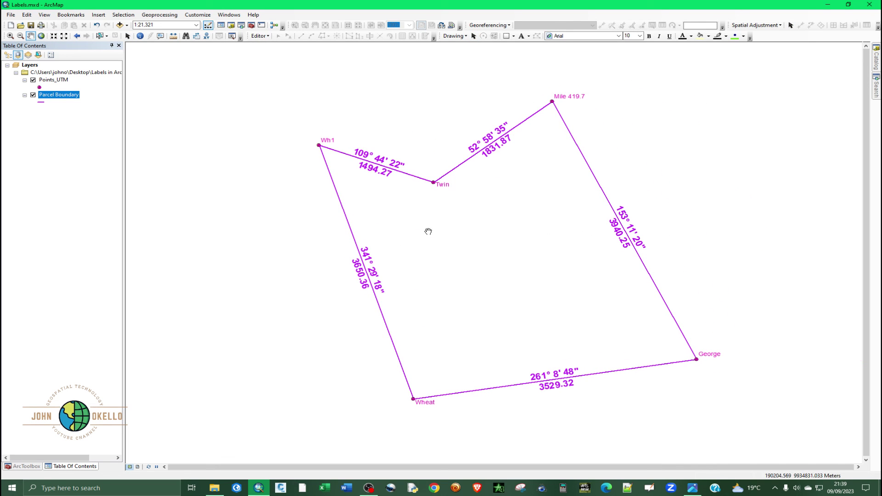